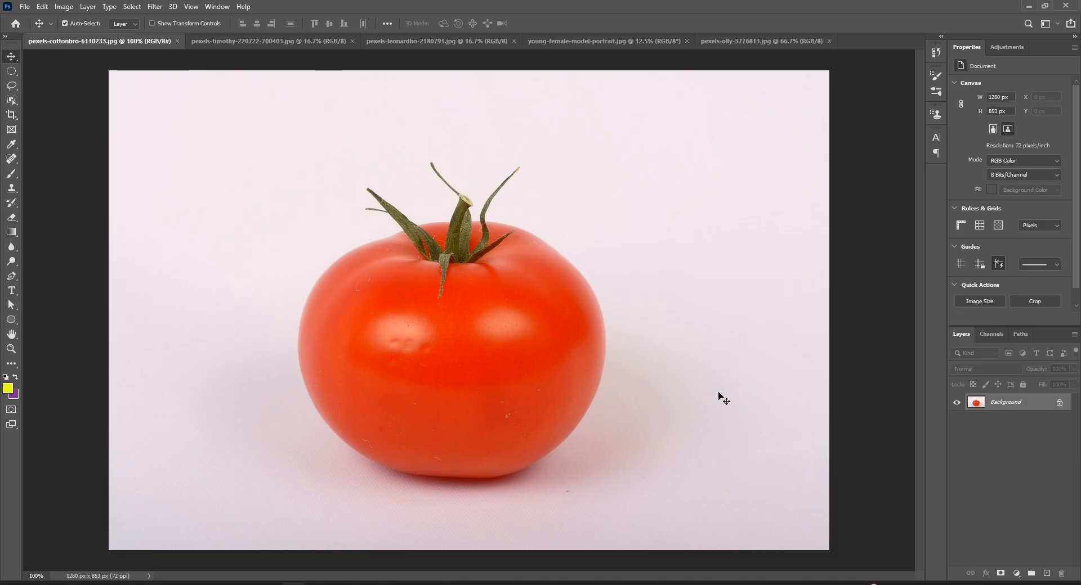
Open the tomato photo in the Liquify filter and set the Forward Warp brush size to 305
{"action": "left_click", "coordinate": [156, 7]}
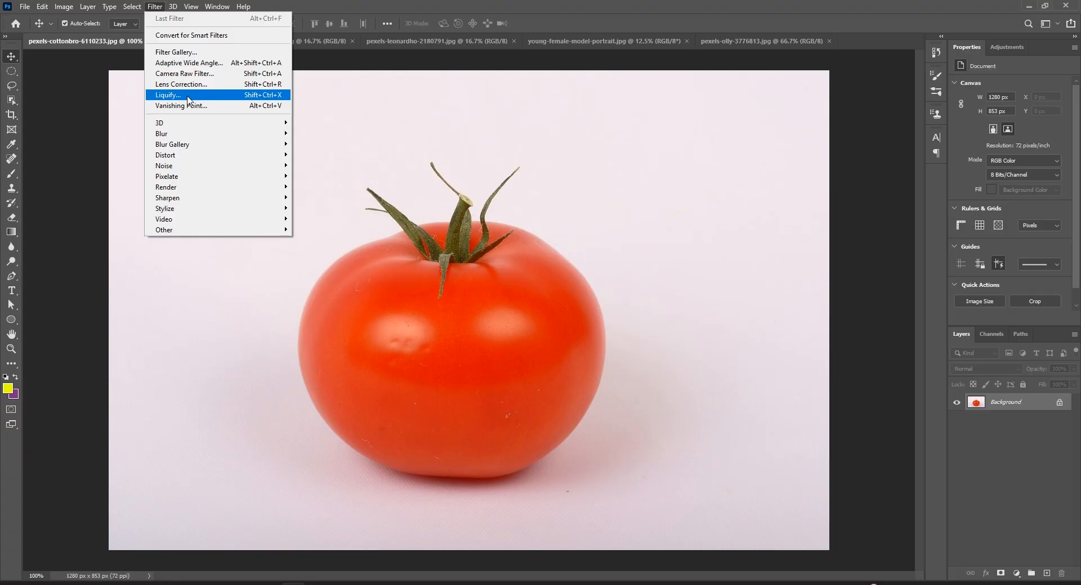
{"action": "left_click", "coordinate": [228, 96]}
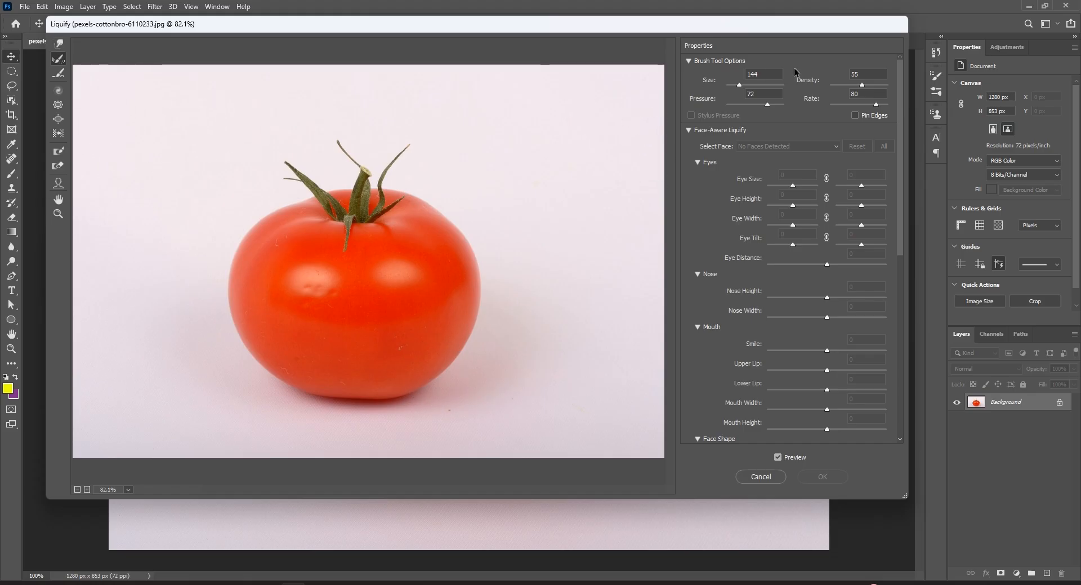
{"action": "scroll", "coordinate": [821, 354], "scroll_direction": "down", "scroll_amount": 5}
{"action": "scroll", "coordinate": [822, 353], "scroll_direction": "down", "scroll_amount": 3}
{"action": "scroll", "coordinate": [822, 354], "scroll_direction": "up", "scroll_amount": 2}
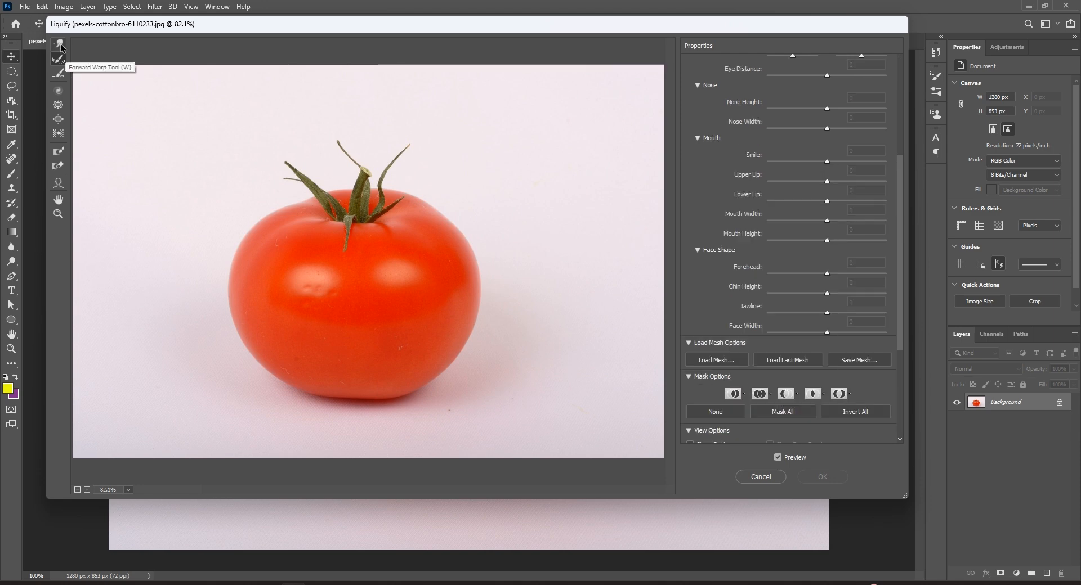
{"action": "scroll", "coordinate": [741, 187], "scroll_direction": "up", "scroll_amount": 5}
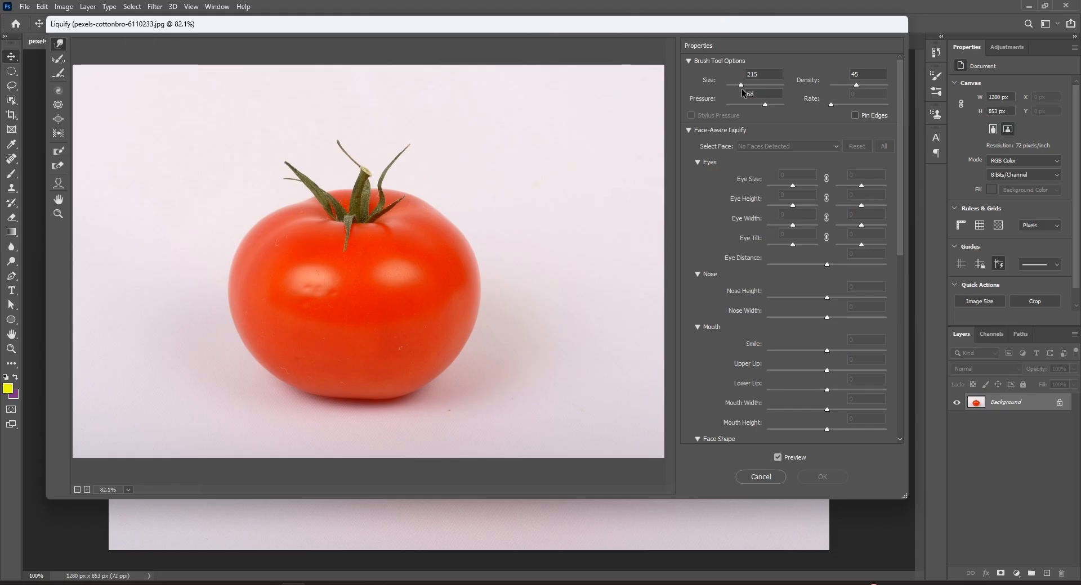
{"action": "left_click_drag", "start_coordinate": [742, 86], "coordinate": [742, 85]}
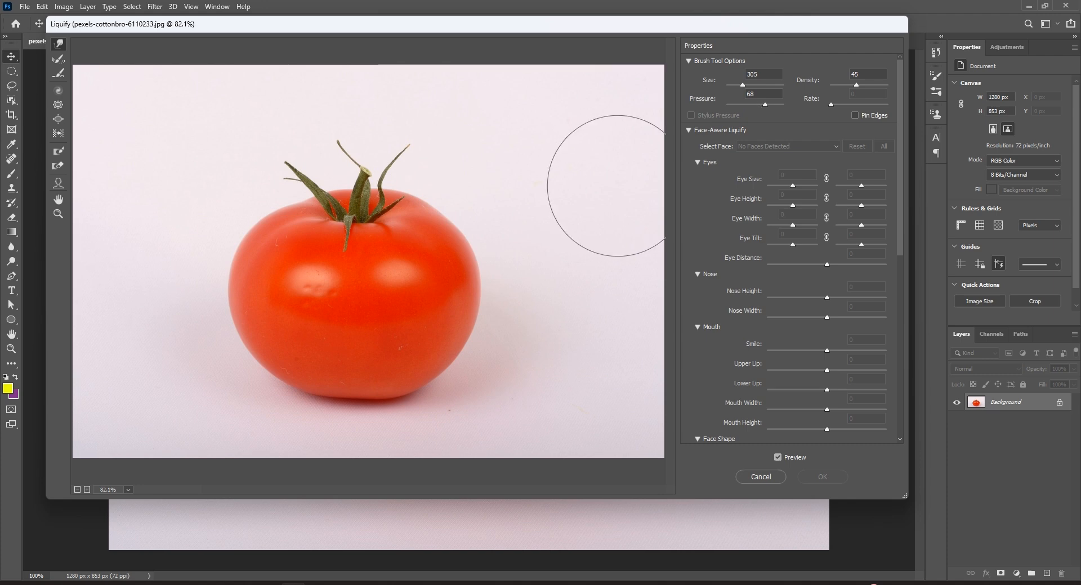
Push the right edge of the tomato inward with the Forward Warp brush to form a dent
{"action": "mouse_move", "coordinate": [493, 269]}
{"action": "left_mouse_down"}
{"action": "mouse_move", "coordinate": [484, 285]}
{"action": "mouse_move", "coordinate": [447, 289]}
{"action": "left_mouse_up"}
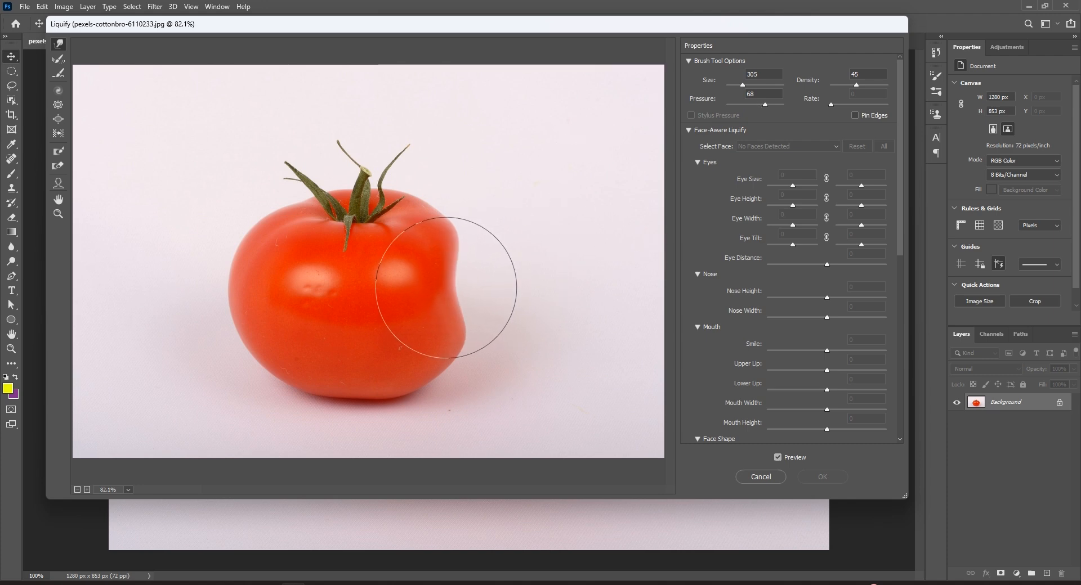
{"action": "mouse_move", "coordinate": [479, 255]}
{"action": "left_mouse_down"}
{"action": "mouse_move", "coordinate": [454, 302]}
{"action": "mouse_move", "coordinate": [473, 308]}
{"action": "mouse_move", "coordinate": [447, 310]}
{"action": "mouse_move", "coordinate": [454, 272]}
{"action": "left_mouse_up"}
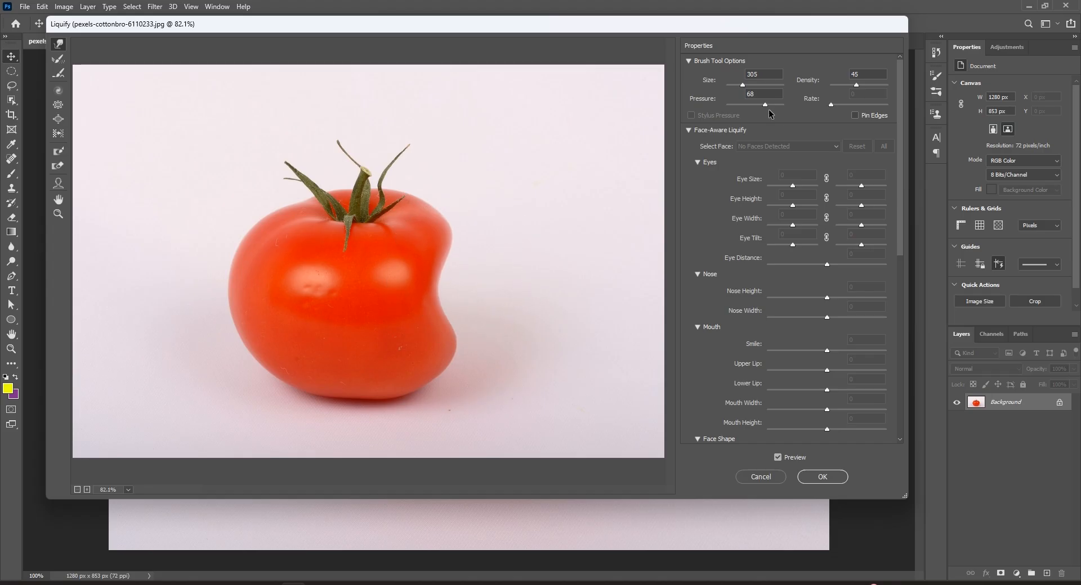
{"action": "left_click_drag", "start_coordinate": [470, 282], "coordinate": [439, 294]}
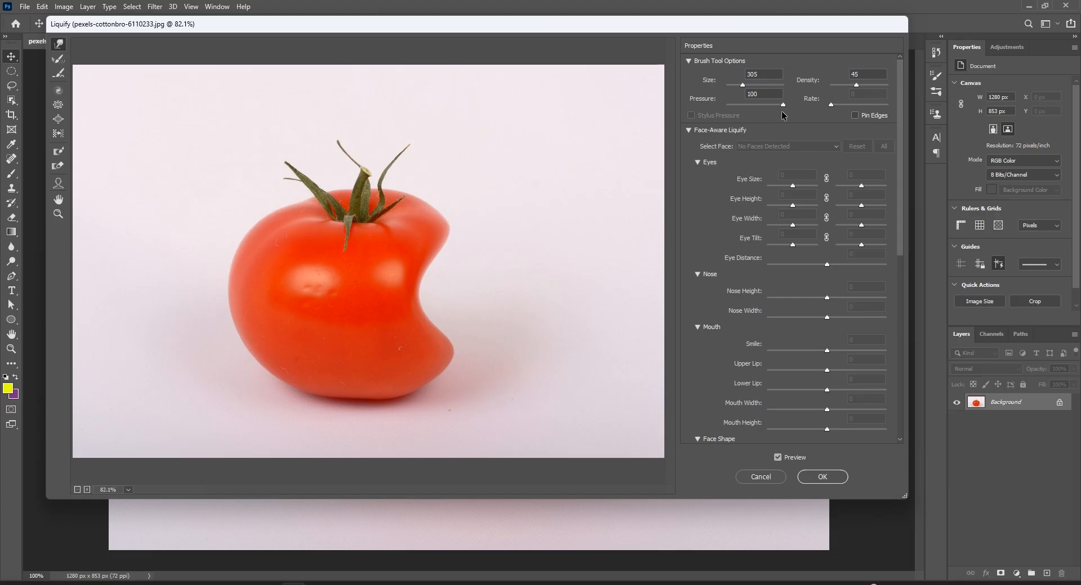
Set the brush pressure to 67 and density to 100, and warp the tomato's upper right edge inward
{"action": "left_click_drag", "start_coordinate": [781, 105], "coordinate": [694, 113]}
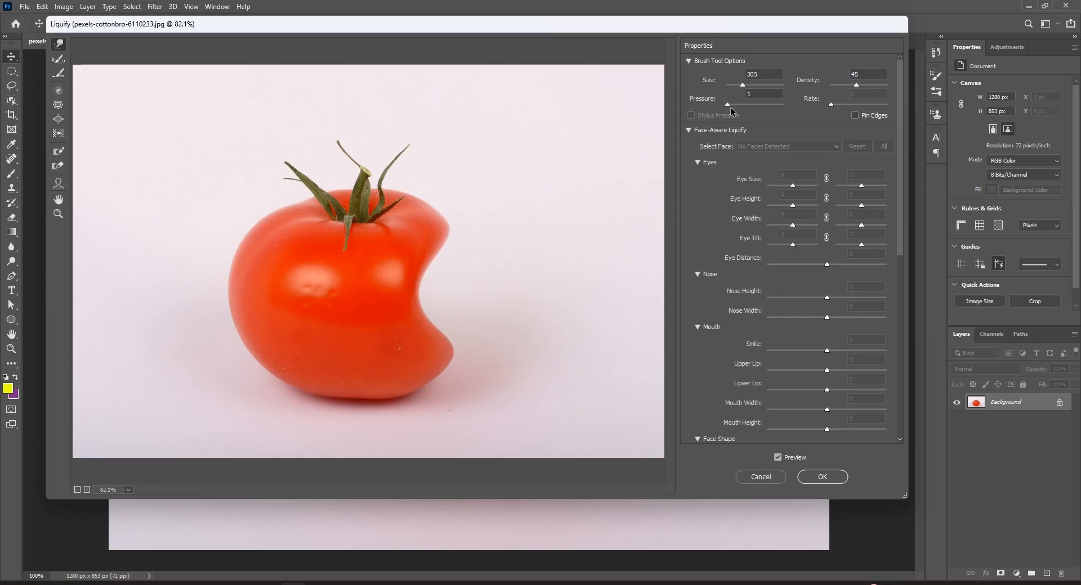
{"action": "left_click_drag", "start_coordinate": [730, 106], "coordinate": [768, 105]}
{"action": "left_click_drag", "start_coordinate": [852, 83], "coordinate": [888, 84]}
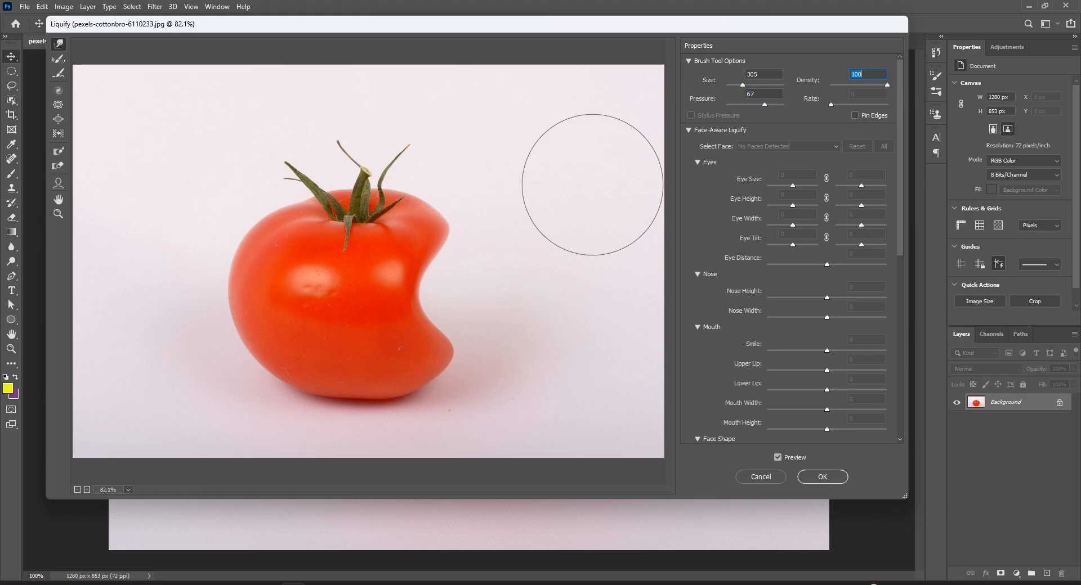
{"action": "left_click_drag", "start_coordinate": [464, 239], "coordinate": [436, 257]}
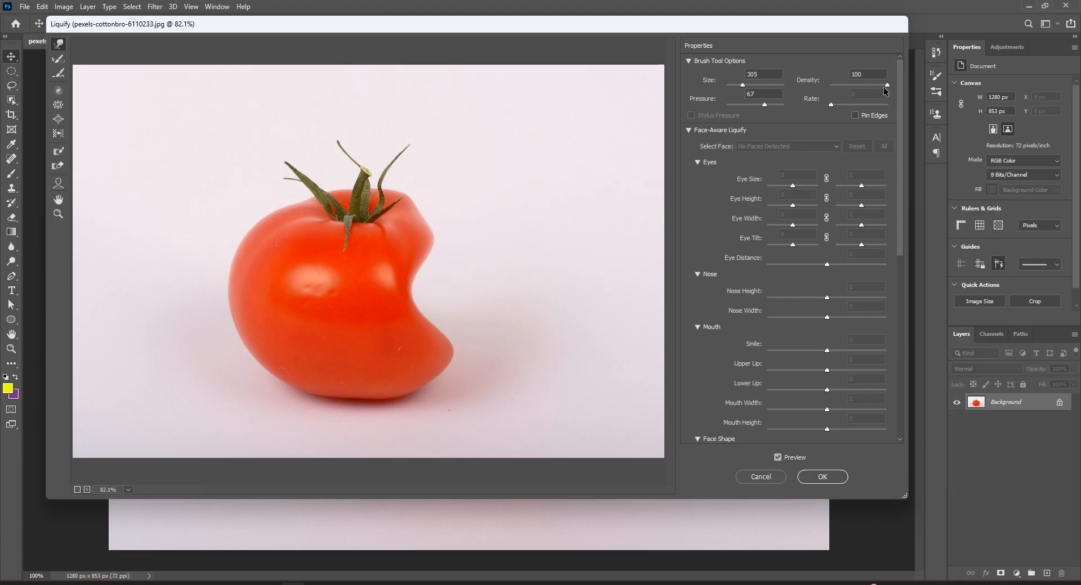
Try warping the tomato's dented edge at brush density 0, and set the density to 62
{"action": "left_click_drag", "start_coordinate": [887, 86], "coordinate": [830, 85]}
{"action": "mouse_move", "coordinate": [384, 257]}
{"action": "left_mouse_down"}
{"action": "mouse_move", "coordinate": [464, 252]}
{"action": "mouse_move", "coordinate": [398, 270]}
{"action": "mouse_move", "coordinate": [400, 286]}
{"action": "mouse_move", "coordinate": [433, 304]}
{"action": "mouse_move", "coordinate": [398, 313]}
{"action": "left_mouse_up"}
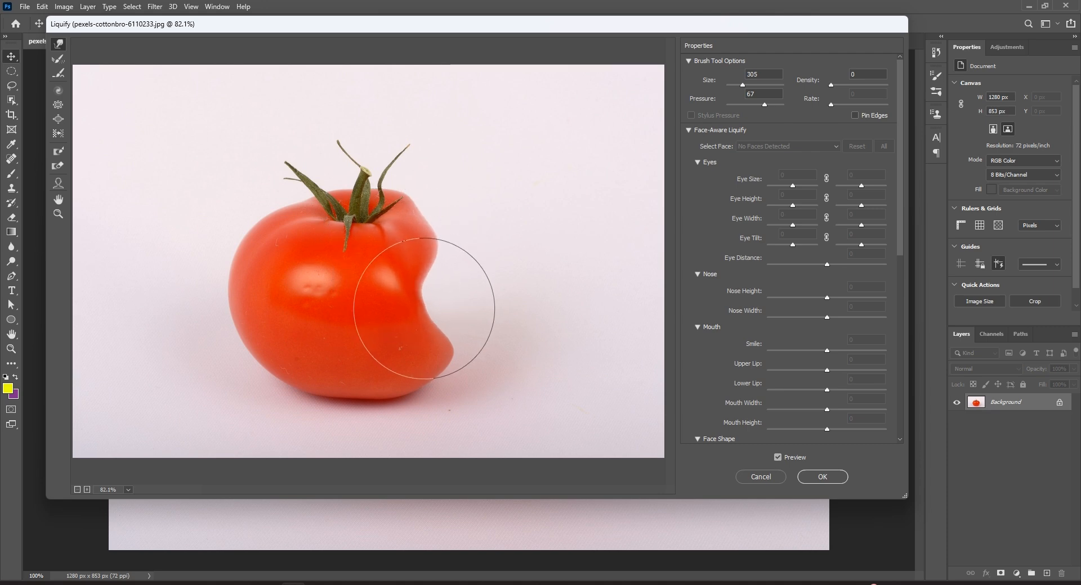
{"action": "left_click_drag", "start_coordinate": [831, 85], "coordinate": [866, 85]}
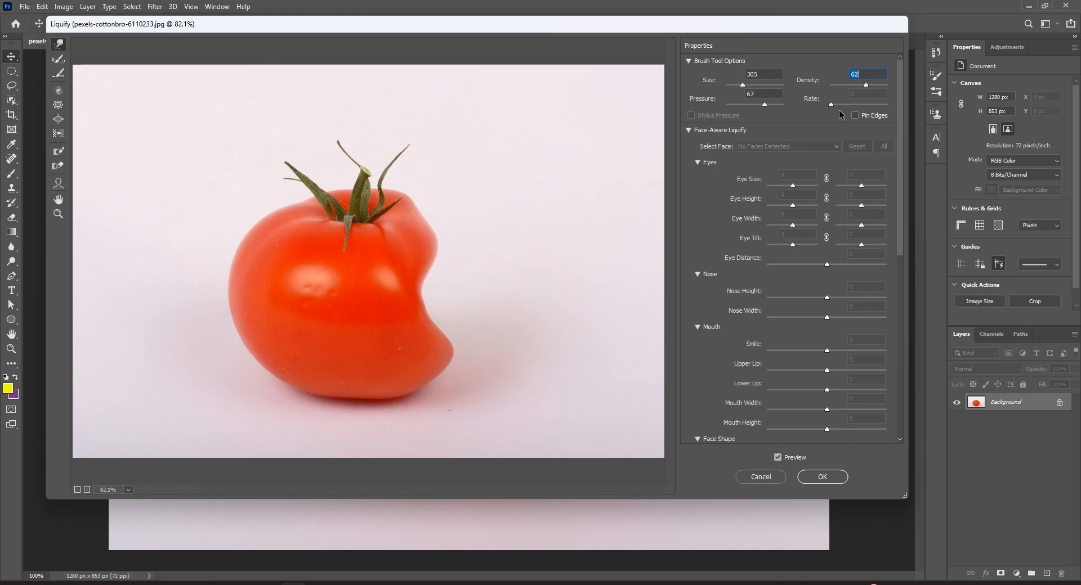
Restore all distortions so the tomato regains its original shape
{"action": "scroll", "coordinate": [816, 214], "scroll_direction": "down", "scroll_amount": 5}
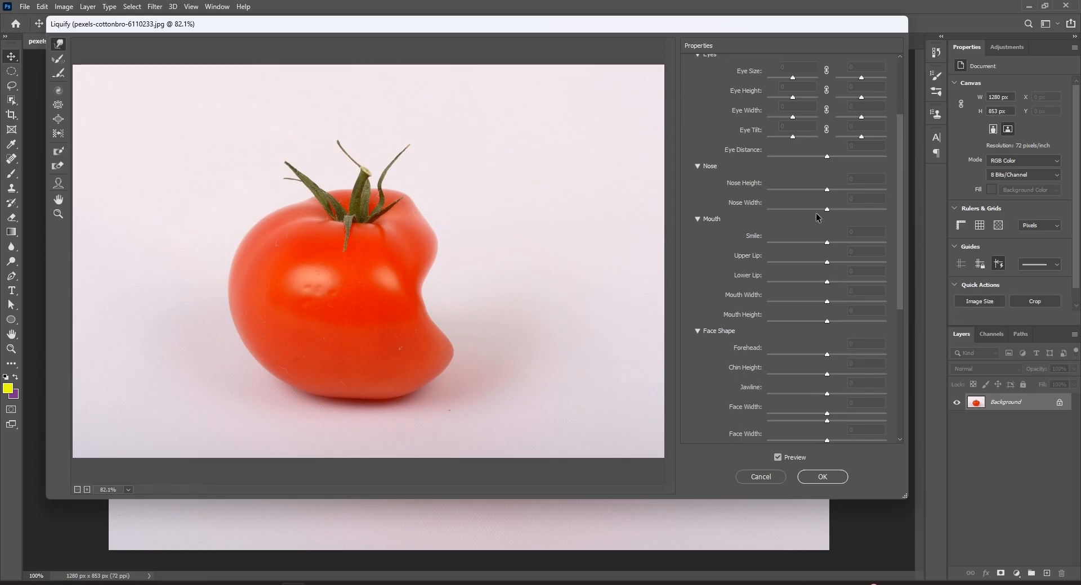
{"action": "scroll", "coordinate": [815, 215], "scroll_direction": "down", "scroll_amount": 4}
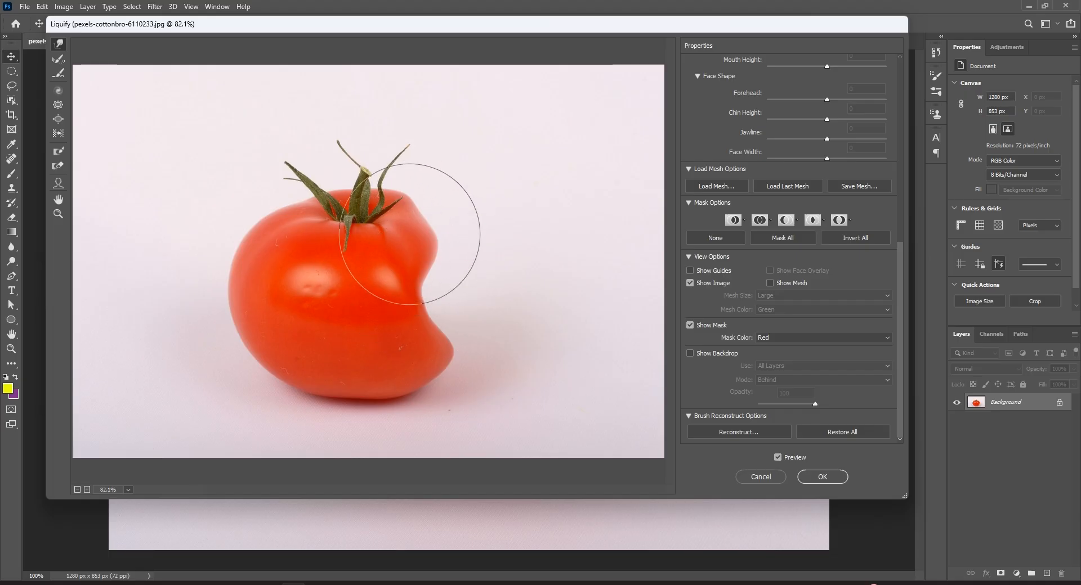
{"action": "left_click", "coordinate": [842, 433]}
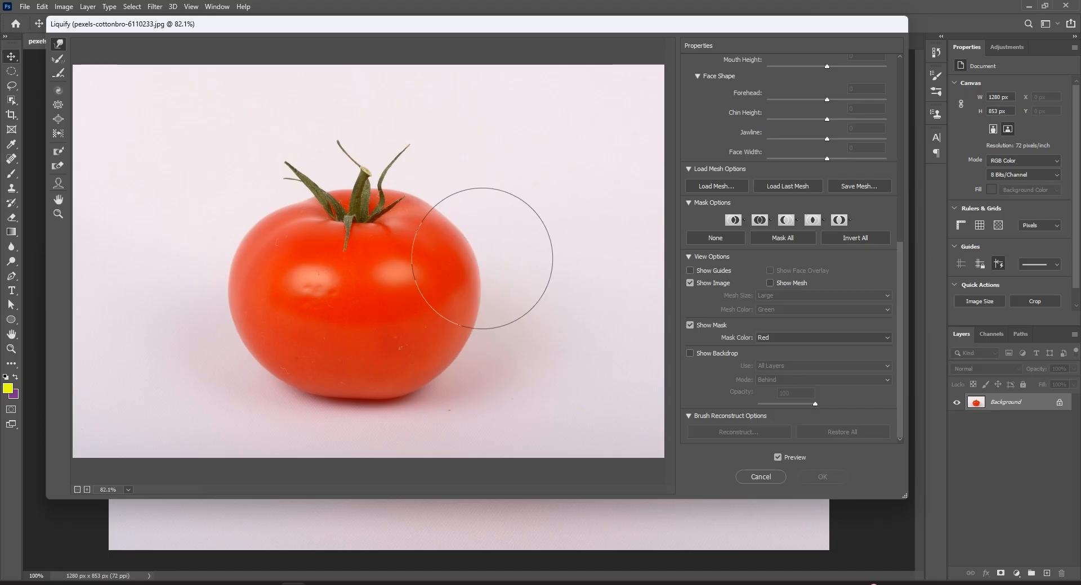
Push the tomato's right side deep inward with the Forward Warp brush, forming a crescent shape
{"action": "left_click_drag", "start_coordinate": [481, 268], "coordinate": [417, 279]}
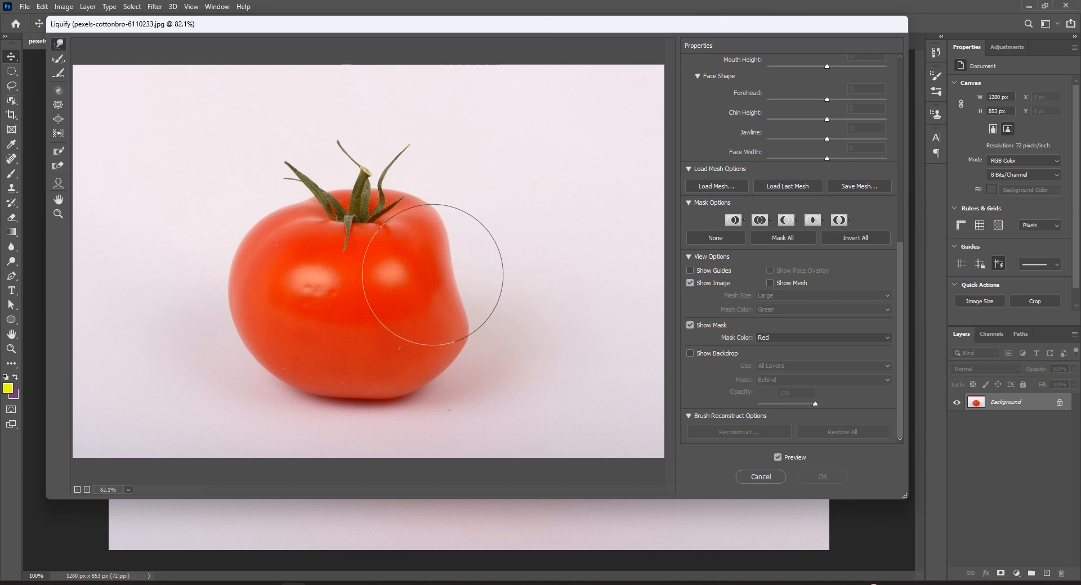
{"action": "left_click_drag", "start_coordinate": [490, 311], "coordinate": [411, 321]}
{"action": "mouse_move", "coordinate": [506, 261]}
{"action": "left_mouse_down"}
{"action": "mouse_move", "coordinate": [405, 306]}
{"action": "mouse_move", "coordinate": [414, 315]}
{"action": "left_mouse_up"}
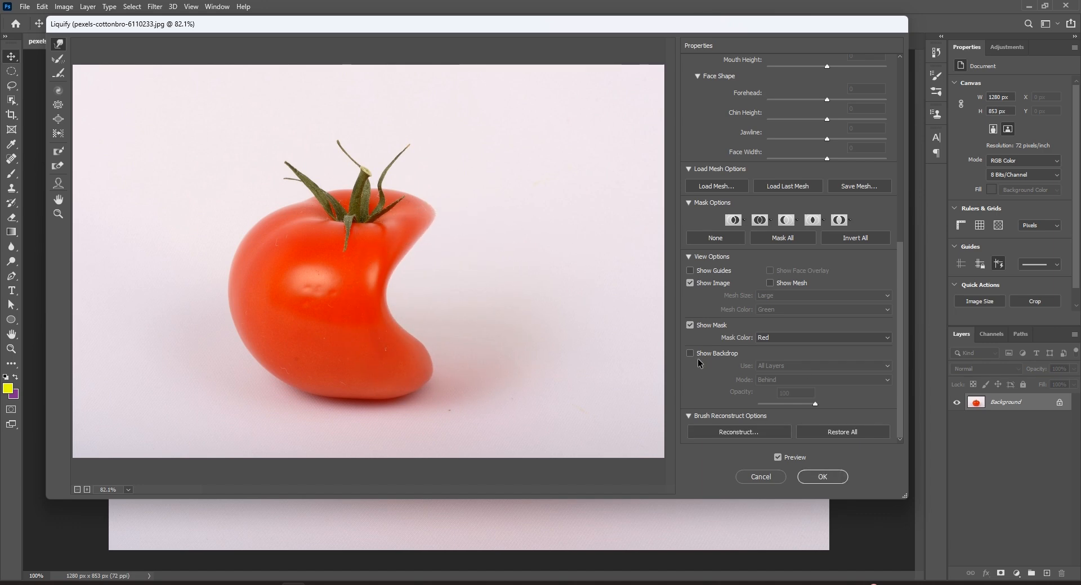
Show the backdrop in Behind mode and push the crescent's inner edge slightly further inward
{"action": "left_click", "coordinate": [690, 353]}
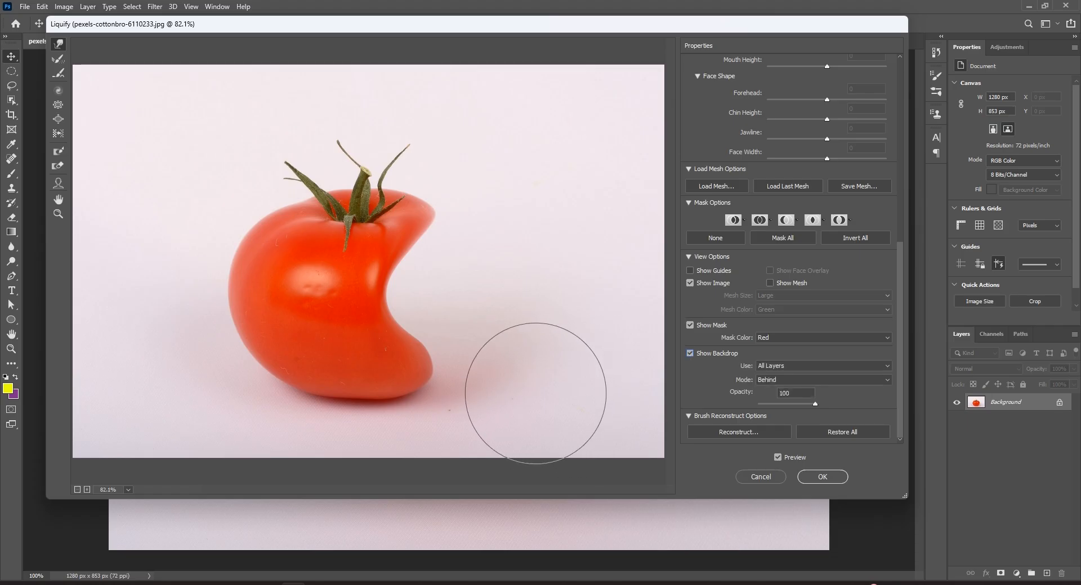
{"action": "left_click_drag", "start_coordinate": [470, 349], "coordinate": [386, 313]}
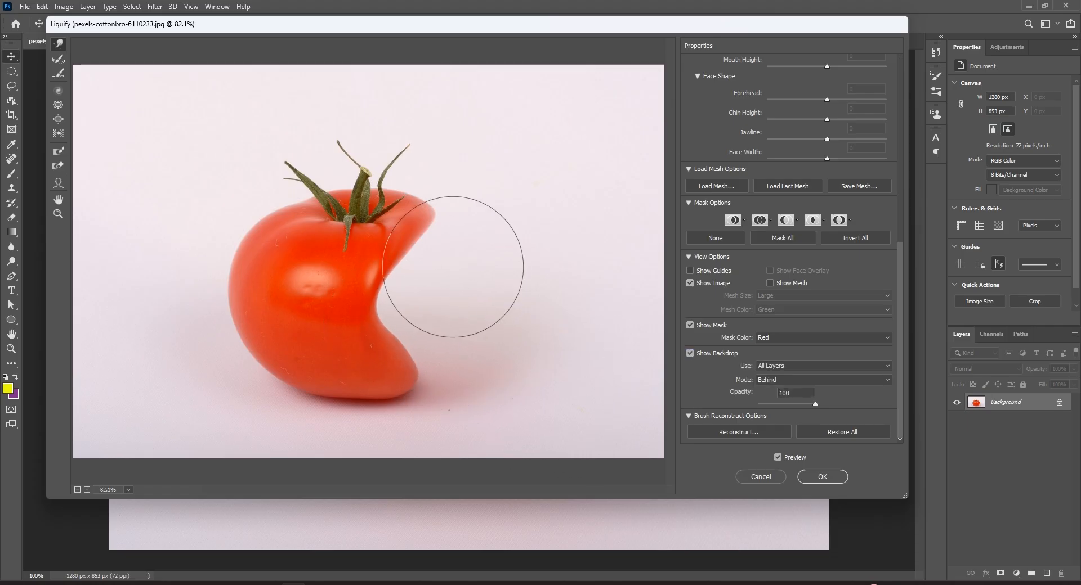
{"action": "left_click_drag", "start_coordinate": [453, 267], "coordinate": [434, 265]}
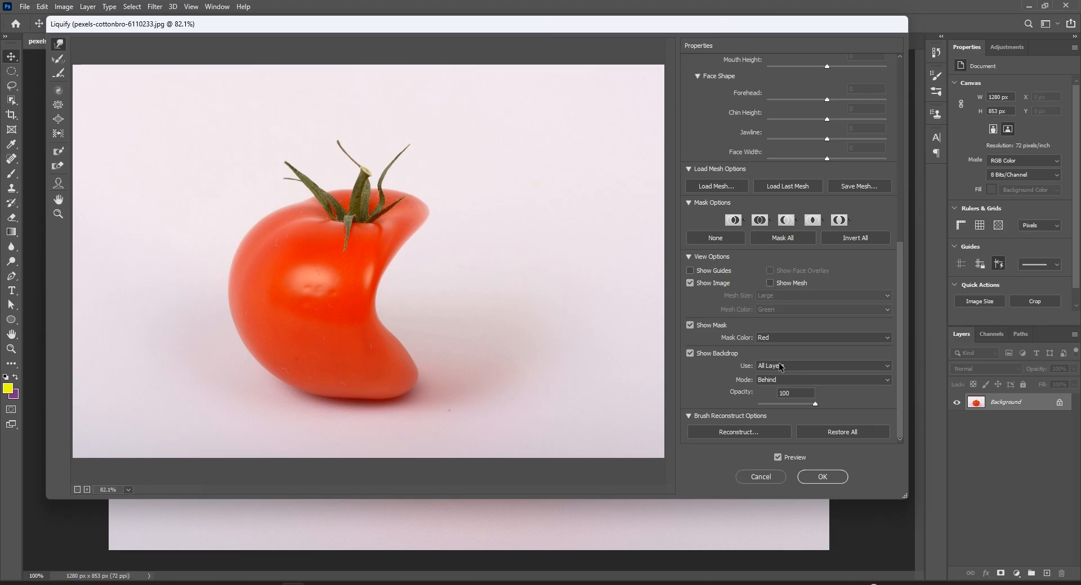
Try the backdrop in In Front mode, switch it to Blend, and set its opacity to 55
{"action": "left_click", "coordinate": [776, 381]}
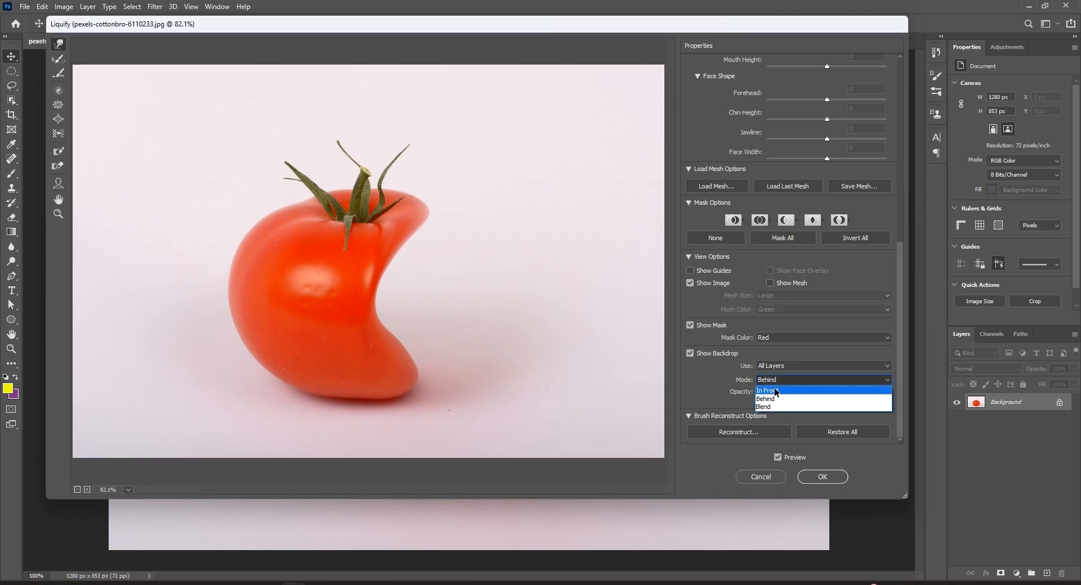
{"action": "left_click", "coordinate": [776, 391]}
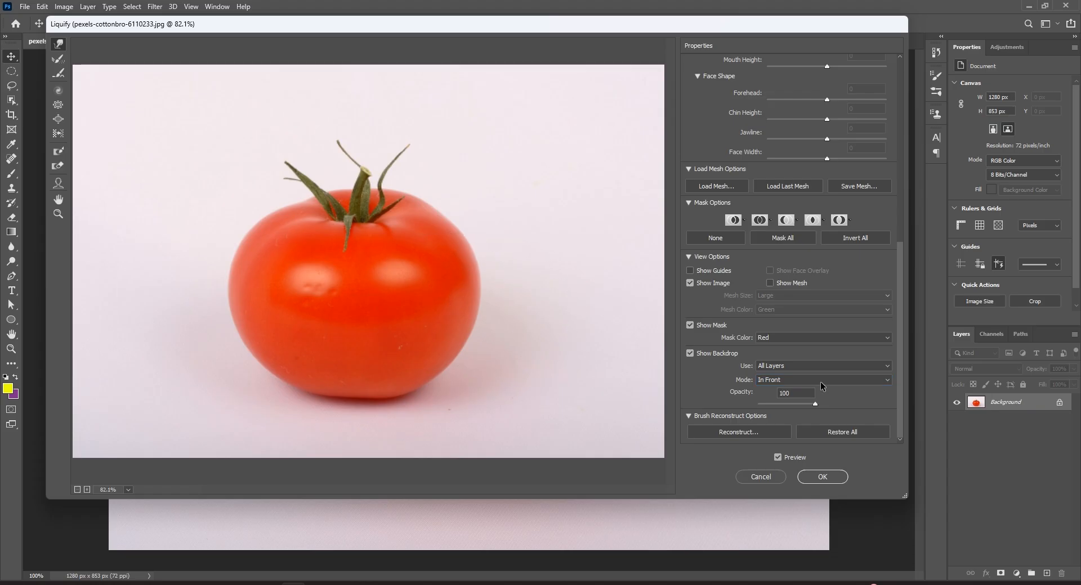
{"action": "left_click", "coordinate": [791, 379]}
{"action": "left_click", "coordinate": [776, 405]}
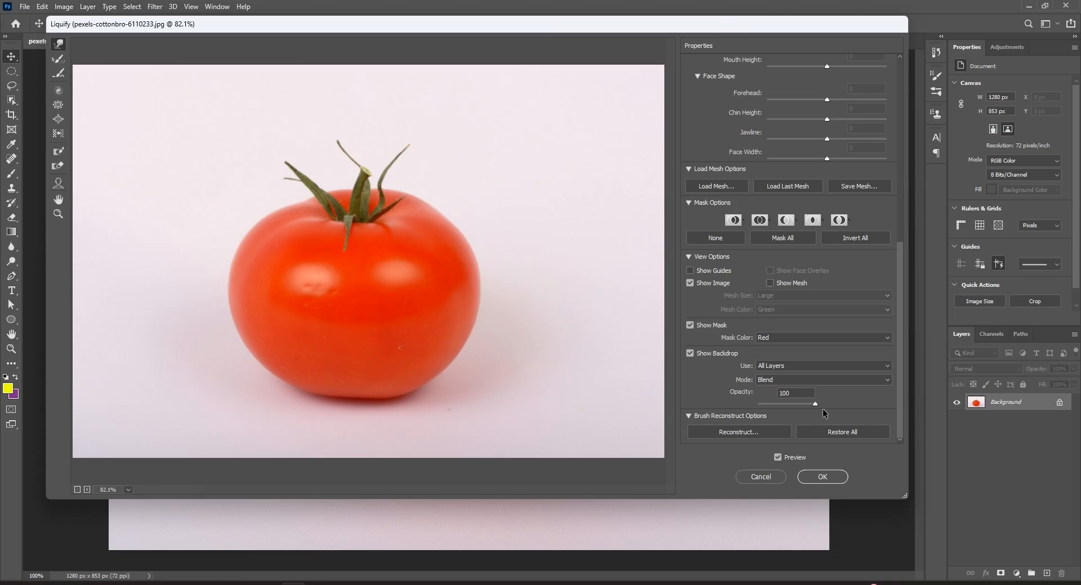
{"action": "left_click_drag", "start_coordinate": [815, 406], "coordinate": [789, 405]}
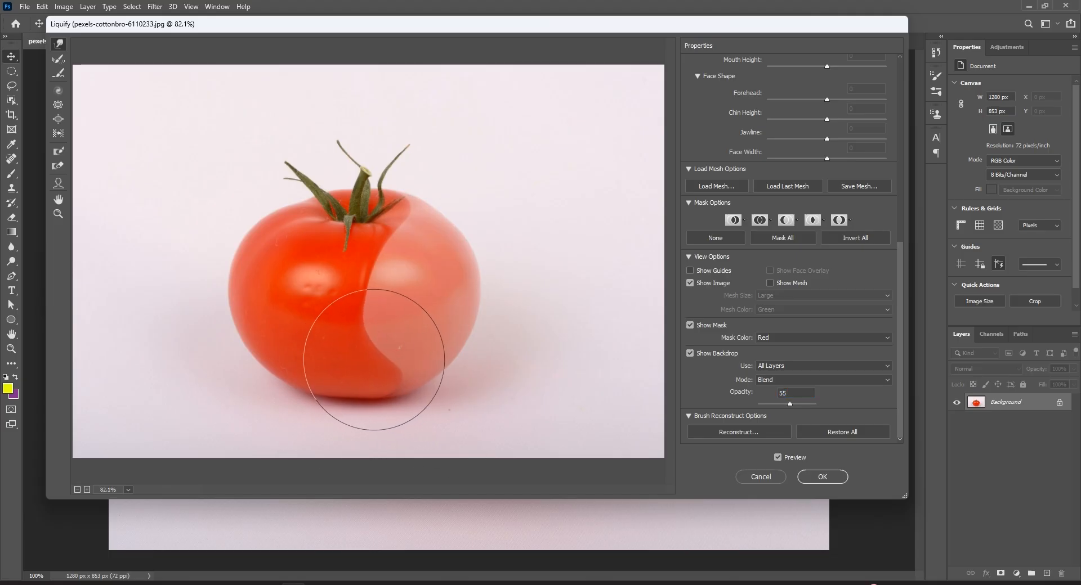
Push the tomato's inner edge downward and outward, switching the backdrop mode to In Front between the strokes
{"action": "mouse_move", "coordinate": [379, 268]}
{"action": "left_mouse_down"}
{"action": "mouse_move", "coordinate": [325, 296]}
{"action": "mouse_move", "coordinate": [396, 313]}
{"action": "mouse_move", "coordinate": [383, 333]}
{"action": "left_mouse_up"}
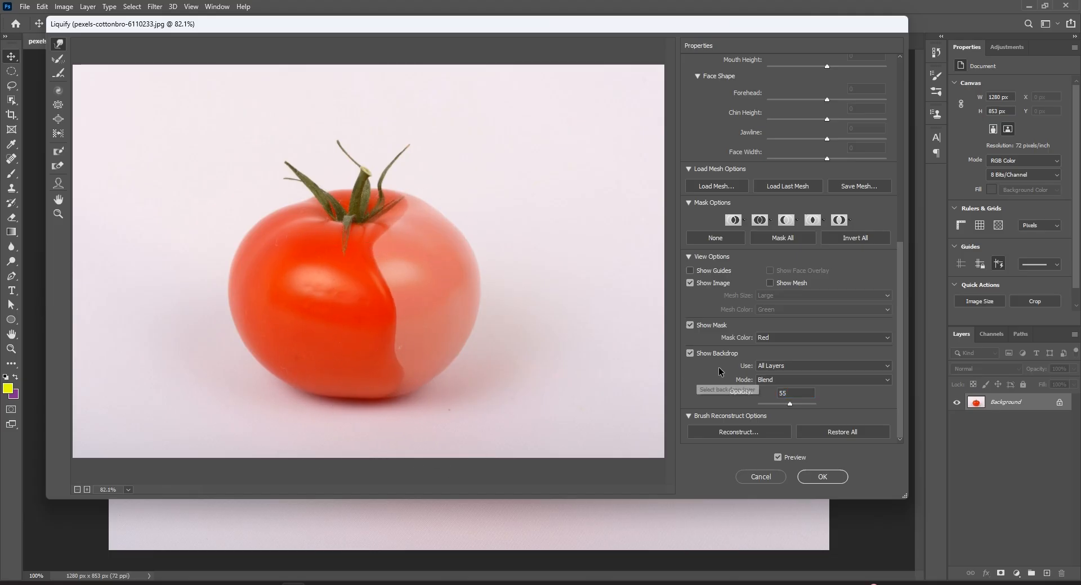
{"action": "left_click", "coordinate": [789, 368]}
{"action": "left_click", "coordinate": [789, 368]}
{"action": "left_click", "coordinate": [777, 381]}
{"action": "left_click", "coordinate": [777, 391]}
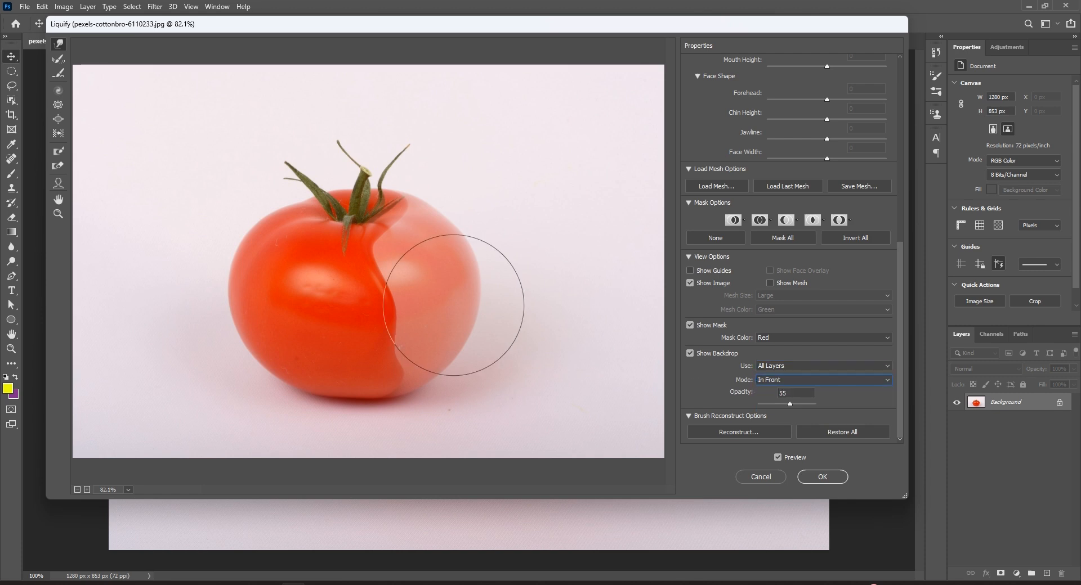
{"action": "mouse_move", "coordinate": [409, 258]}
{"action": "left_mouse_down"}
{"action": "mouse_move", "coordinate": [453, 237]}
{"action": "mouse_move", "coordinate": [386, 381]}
{"action": "mouse_move", "coordinate": [428, 349]}
{"action": "left_mouse_up"}
Switch the backdrop mode to Behind and push the tomato's lower right edge outward
{"action": "left_click", "coordinate": [792, 379]}
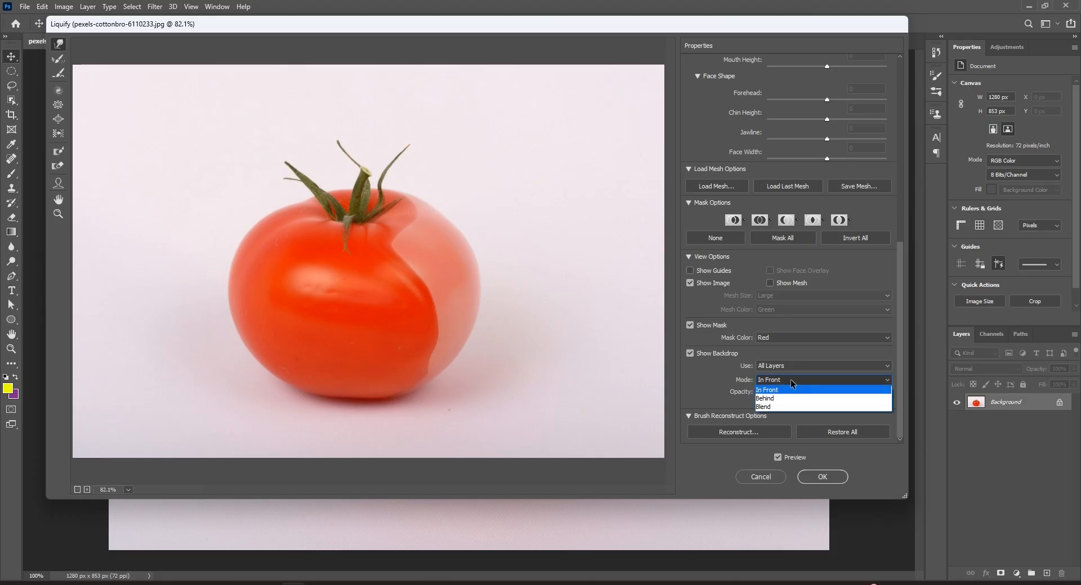
{"action": "left_click", "coordinate": [772, 397]}
{"action": "mouse_move", "coordinate": [395, 325]}
{"action": "left_mouse_down"}
{"action": "mouse_move", "coordinate": [415, 282]}
{"action": "mouse_move", "coordinate": [386, 283]}
{"action": "mouse_move", "coordinate": [423, 251]}
{"action": "mouse_move", "coordinate": [397, 248]}
{"action": "mouse_move", "coordinate": [390, 306]}
{"action": "mouse_move", "coordinate": [431, 316]}
{"action": "mouse_move", "coordinate": [423, 347]}
{"action": "mouse_move", "coordinate": [445, 344]}
{"action": "left_mouse_up"}
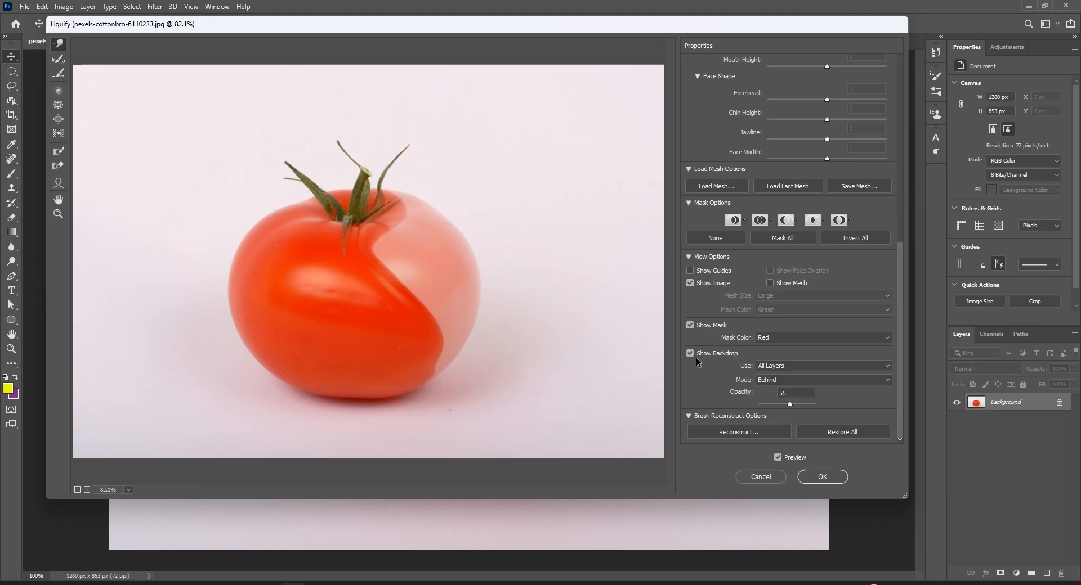
Toggle the backdrop off and on, set its opacity to 100, and set its mode to In Front
{"action": "left_click", "coordinate": [690, 354]}
{"action": "left_click", "coordinate": [690, 353]}
{"action": "left_click_drag", "start_coordinate": [789, 404], "coordinate": [814, 404]}
{"action": "left_click", "coordinate": [778, 381]}
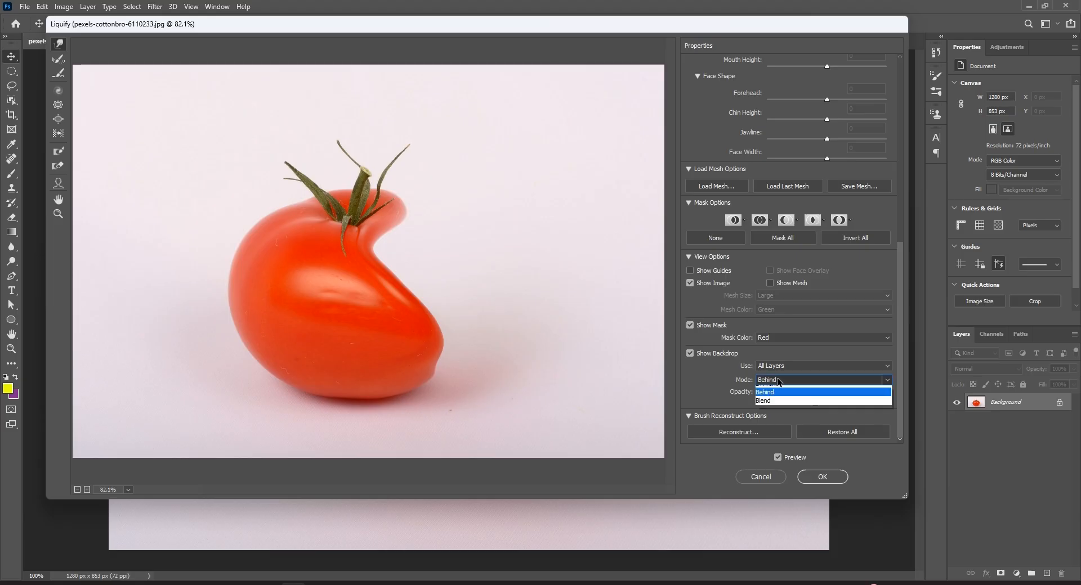
{"action": "left_click", "coordinate": [776, 391]}
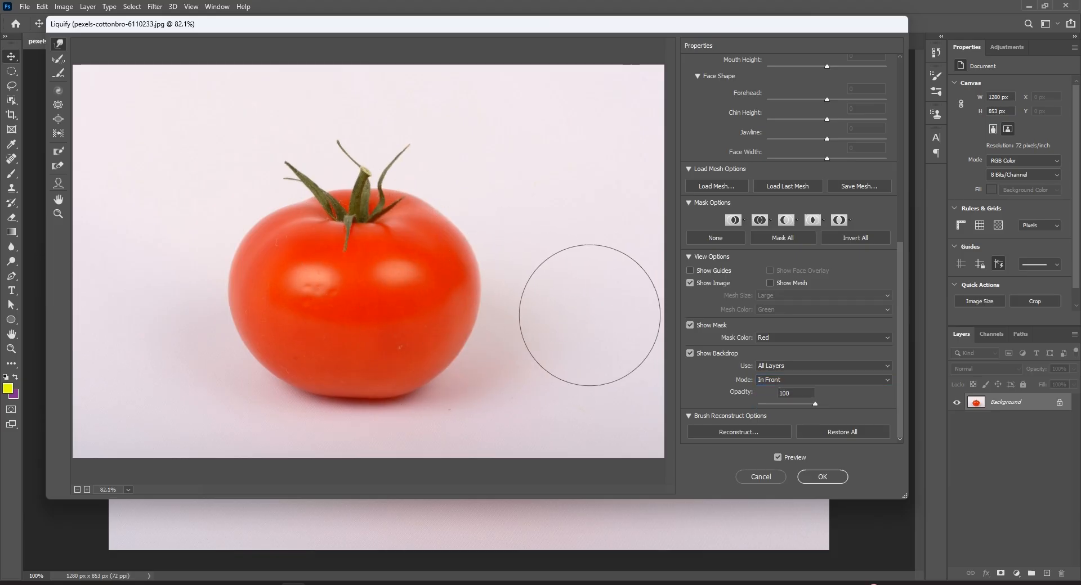
Hide the backdrop and restore all distortions of the tomato
{"action": "left_click", "coordinate": [711, 353]}
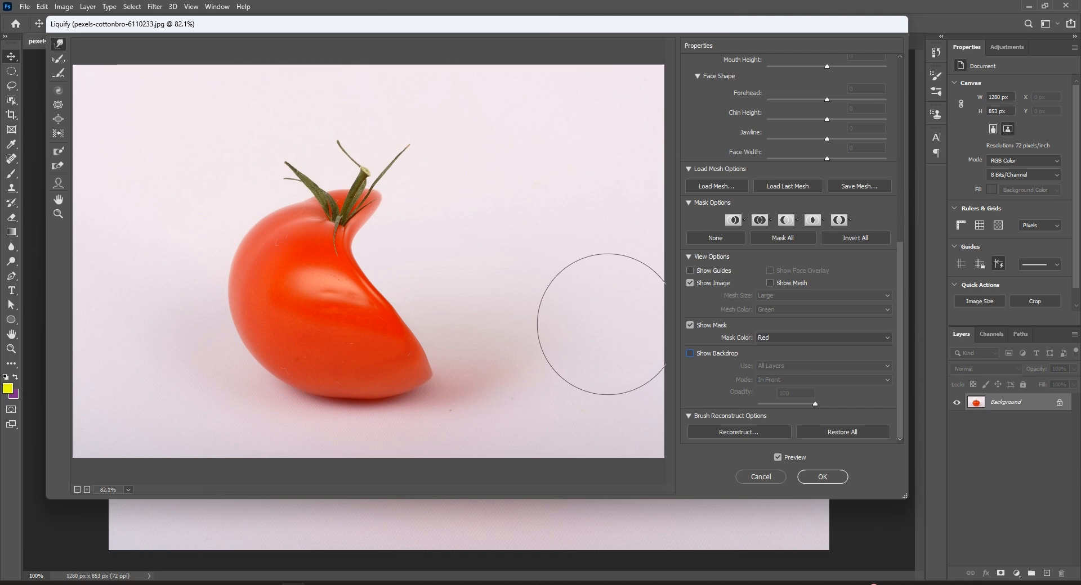
{"action": "left_click", "coordinate": [837, 435]}
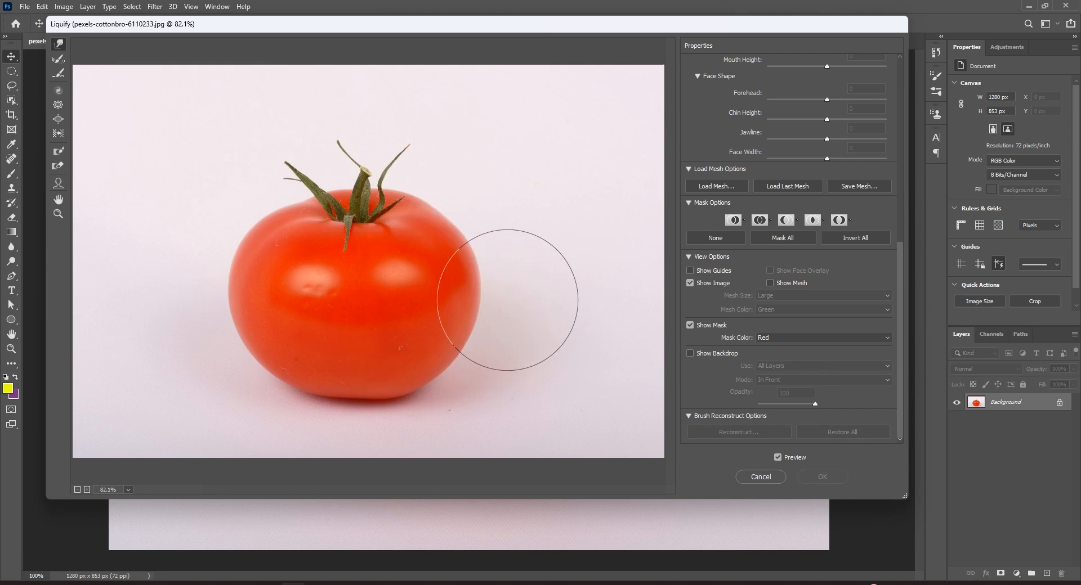
Warp the tomato's right edge inward with the size 305 Forward Warp brush to form a deep dent
{"action": "scroll", "coordinate": [757, 241], "scroll_direction": "up", "scroll_amount": 10}
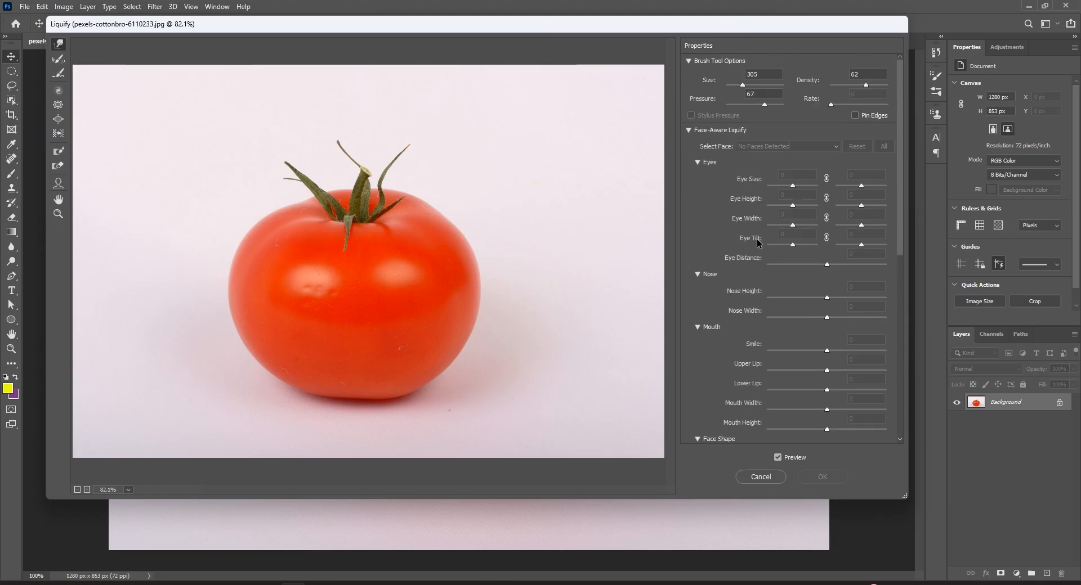
{"action": "left_click_drag", "start_coordinate": [471, 267], "coordinate": [442, 274]}
{"action": "mouse_move", "coordinate": [476, 307]}
{"action": "left_mouse_down"}
{"action": "mouse_move", "coordinate": [446, 314]}
{"action": "mouse_move", "coordinate": [447, 331]}
{"action": "mouse_move", "coordinate": [421, 331]}
{"action": "mouse_move", "coordinate": [461, 299]}
{"action": "mouse_move", "coordinate": [413, 287]}
{"action": "mouse_move", "coordinate": [439, 339]}
{"action": "mouse_move", "coordinate": [424, 347]}
{"action": "mouse_move", "coordinate": [432, 282]}
{"action": "left_mouse_up"}
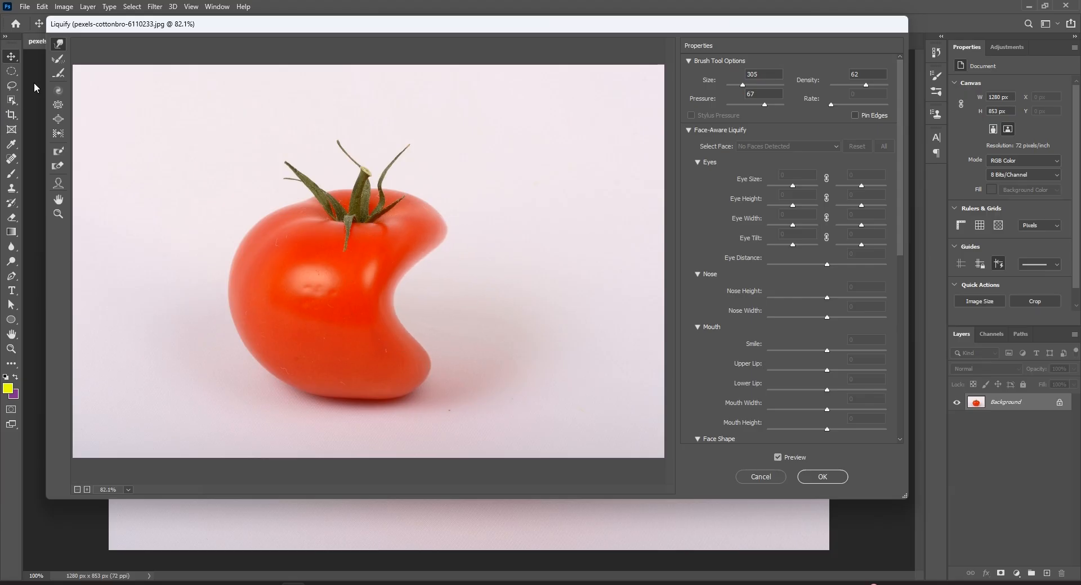
Reconstruct the dent in the tomato's right side with the size 144 Reconstruct brush
{"action": "left_click", "coordinate": [59, 59]}
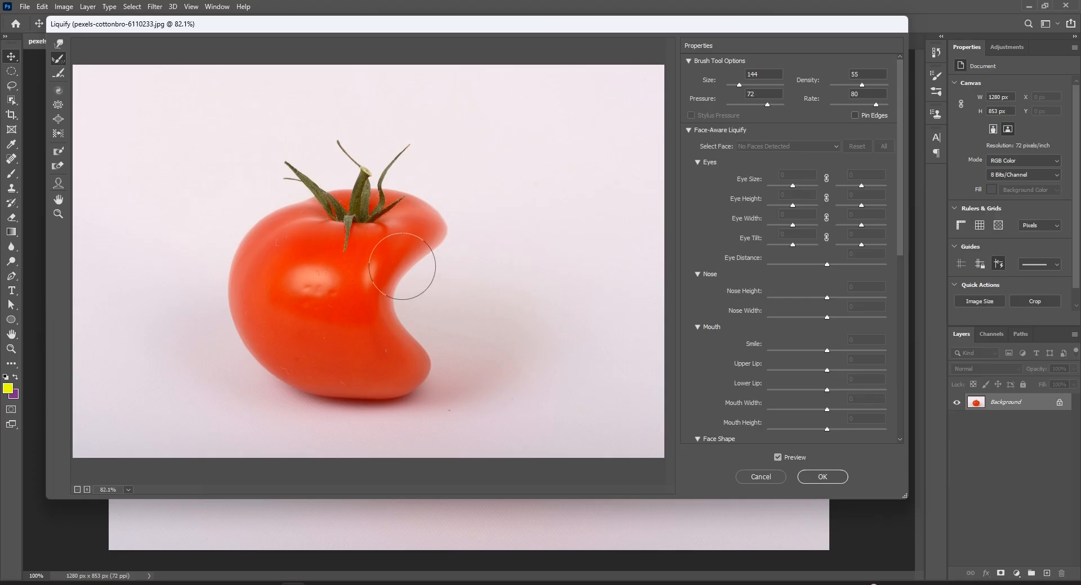
{"action": "mouse_move", "coordinate": [402, 267]}
{"action": "left_mouse_down"}
{"action": "mouse_move", "coordinate": [415, 338]}
{"action": "mouse_move", "coordinate": [434, 292]}
{"action": "mouse_move", "coordinate": [424, 362]}
{"action": "mouse_move", "coordinate": [463, 316]}
{"action": "mouse_move", "coordinate": [432, 217]}
{"action": "mouse_move", "coordinate": [477, 338]}
{"action": "mouse_move", "coordinate": [403, 386]}
{"action": "mouse_move", "coordinate": [480, 319]}
{"action": "mouse_move", "coordinate": [391, 208]}
{"action": "mouse_move", "coordinate": [491, 313]}
{"action": "mouse_move", "coordinate": [403, 393]}
{"action": "mouse_move", "coordinate": [462, 217]}
{"action": "left_mouse_up"}
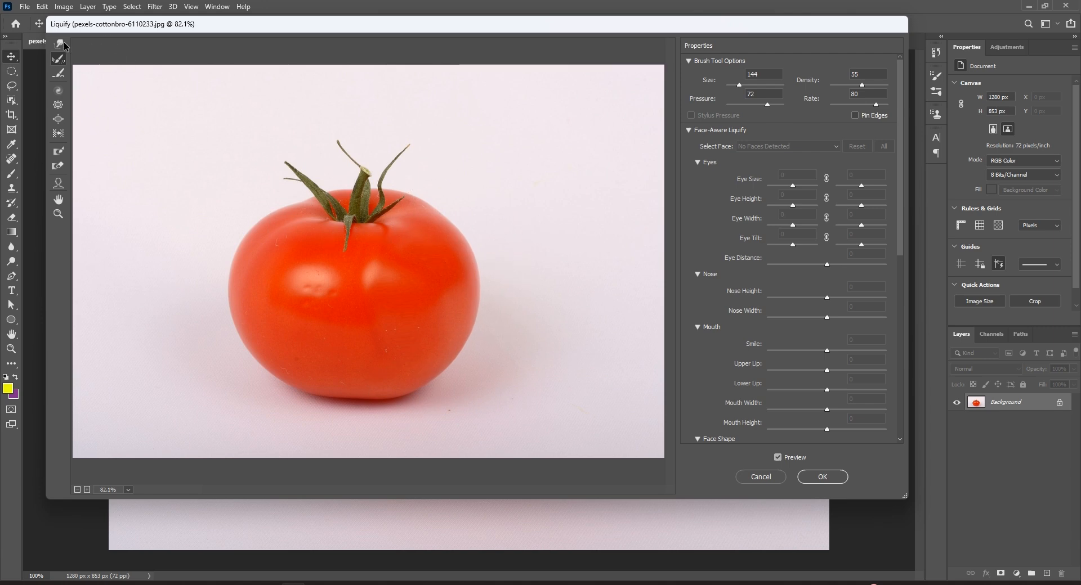
{"action": "left_click", "coordinate": [57, 61]}
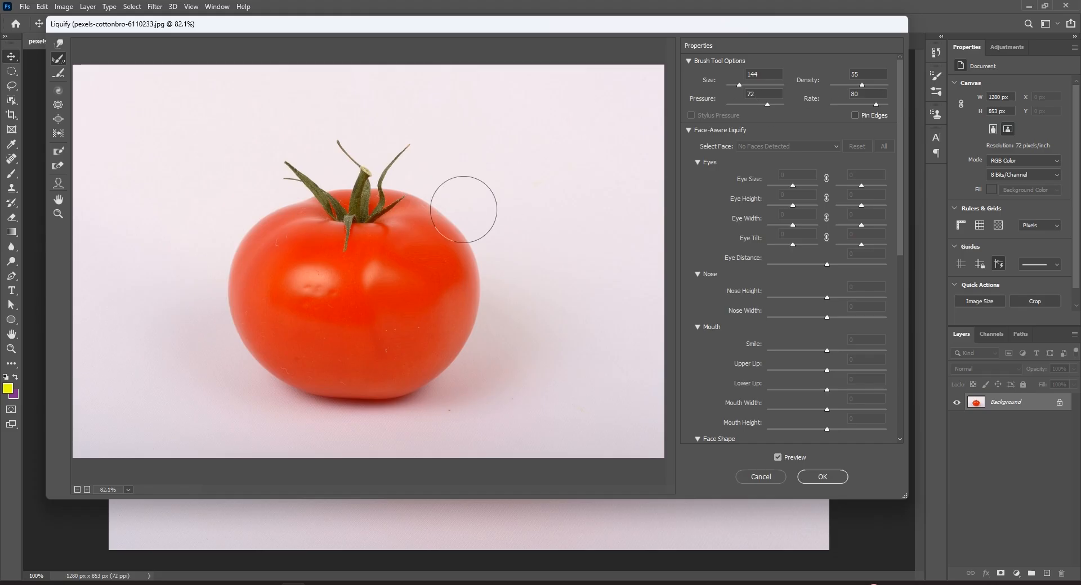
Dent the tomato's right edge with Forward Warp and even out the contour with the size 175 Smooth brush
{"action": "left_click", "coordinate": [58, 43]}
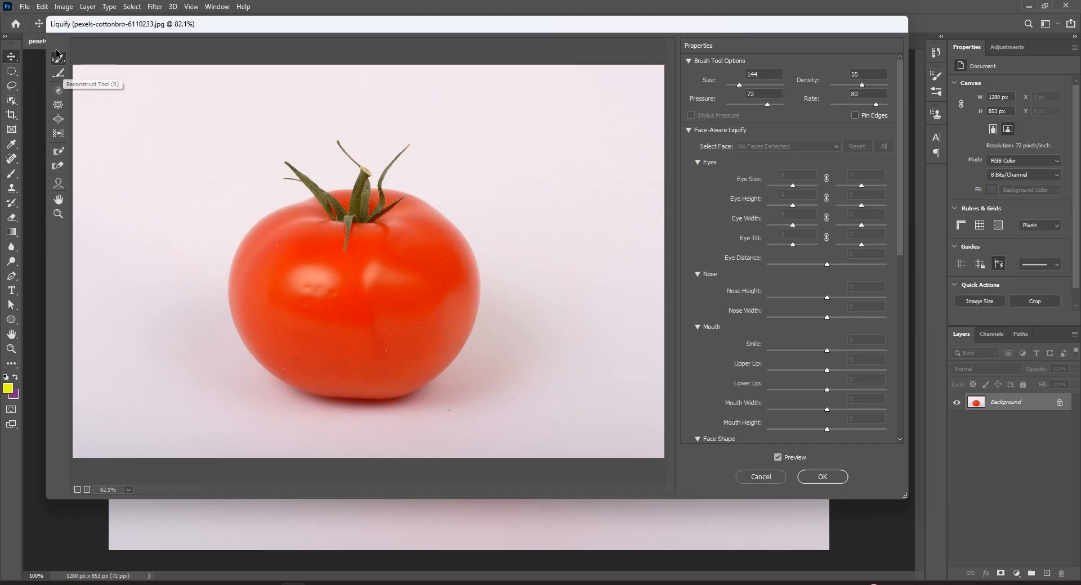
{"action": "mouse_move", "coordinate": [461, 231]}
{"action": "left_mouse_down"}
{"action": "mouse_move", "coordinate": [411, 268]}
{"action": "mouse_move", "coordinate": [453, 343]}
{"action": "mouse_move", "coordinate": [530, 375]}
{"action": "mouse_move", "coordinate": [417, 353]}
{"action": "mouse_move", "coordinate": [483, 297]}
{"action": "mouse_move", "coordinate": [370, 313]}
{"action": "mouse_move", "coordinate": [486, 337]}
{"action": "mouse_move", "coordinate": [515, 272]}
{"action": "mouse_move", "coordinate": [457, 353]}
{"action": "mouse_move", "coordinate": [472, 384]}
{"action": "mouse_move", "coordinate": [458, 260]}
{"action": "left_mouse_up"}
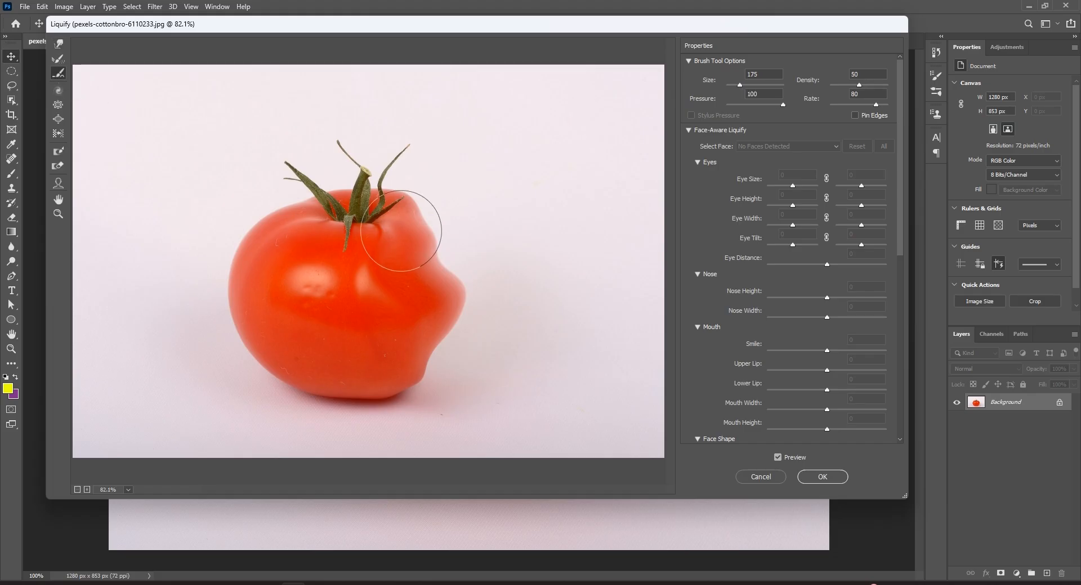
{"action": "mouse_move", "coordinate": [399, 231]}
{"action": "left_mouse_down"}
{"action": "mouse_move", "coordinate": [445, 277]}
{"action": "mouse_move", "coordinate": [400, 382]}
{"action": "mouse_move", "coordinate": [435, 321]}
{"action": "mouse_move", "coordinate": [440, 272]}
{"action": "mouse_move", "coordinate": [419, 215]}
{"action": "left_mouse_up"}
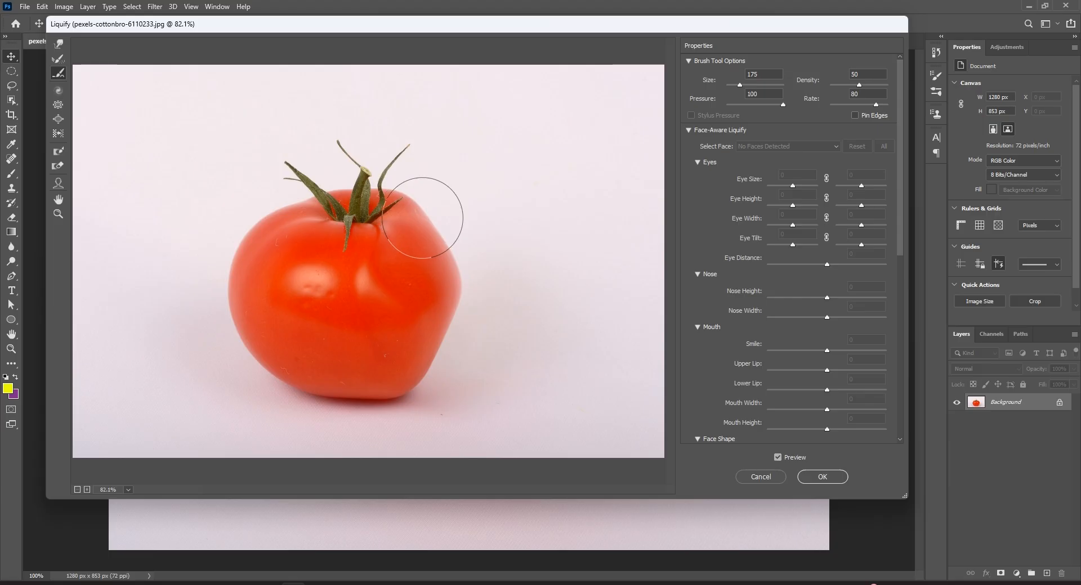
{"action": "left_click_drag", "start_coordinate": [418, 389], "coordinate": [433, 233]}
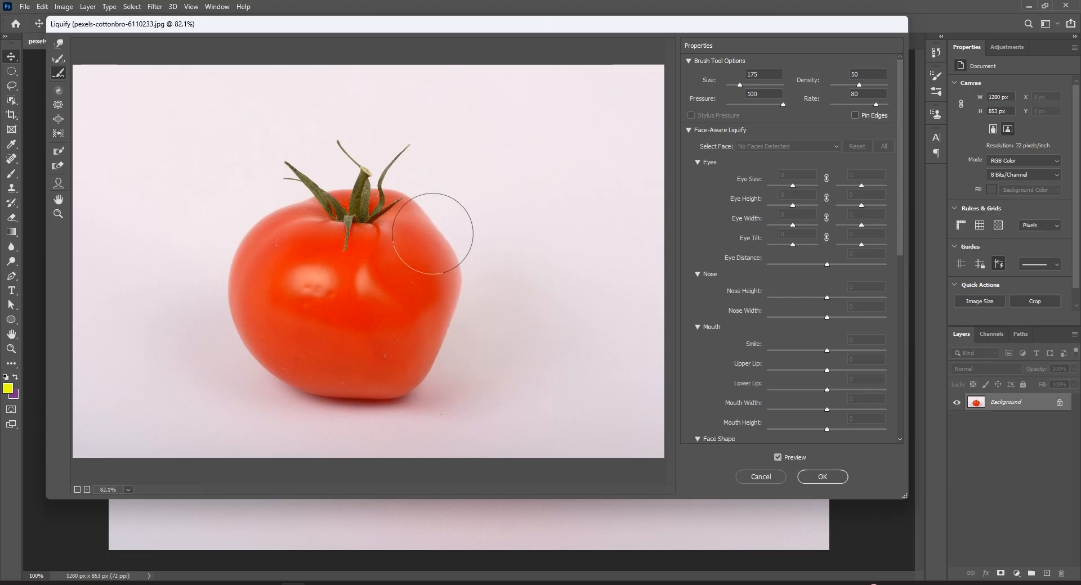
{"action": "mouse_move", "coordinate": [424, 378]}
{"action": "left_mouse_down"}
{"action": "mouse_move", "coordinate": [435, 342]}
{"action": "mouse_move", "coordinate": [429, 231]}
{"action": "left_mouse_up"}
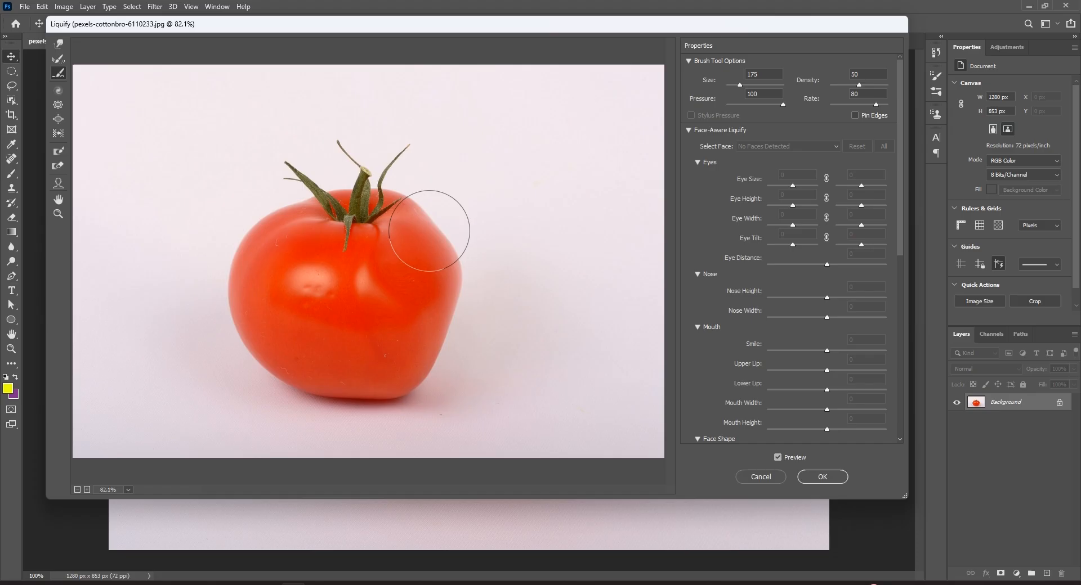
Twirl the tomato's stem area with an enlarged Twirl Clockwise brush and shrink it with the size 400 Pucker brush
{"action": "left_click", "coordinate": [58, 91]}
{"action": "key", "text": "bracketright"}
{"action": "key", "text": "bracketright"}
{"action": "mouse_move", "coordinate": [347, 192]}
{"action": "left_mouse_down"}
{"action": "mouse_move", "coordinate": [369, 198]}
{"action": "mouse_move", "coordinate": [338, 152]}
{"action": "mouse_move", "coordinate": [373, 178]}
{"action": "left_mouse_up"}
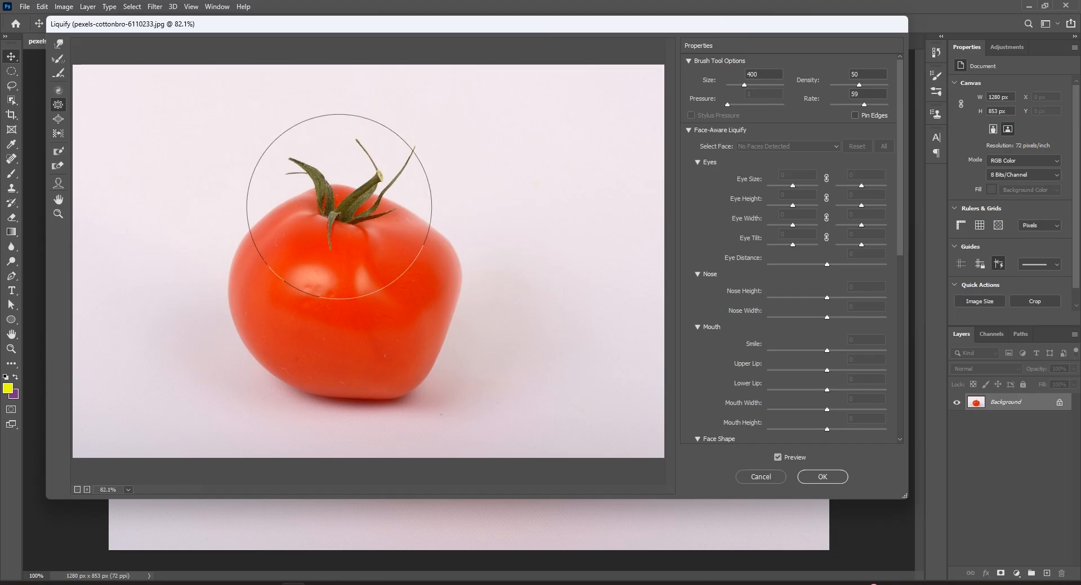
{"action": "mouse_move", "coordinate": [352, 196]}
{"action": "left_mouse_down"}
{"action": "mouse_move", "coordinate": [384, 186]}
{"action": "mouse_move", "coordinate": [337, 185]}
{"action": "mouse_move", "coordinate": [381, 189]}
{"action": "mouse_move", "coordinate": [335, 198]}
{"action": "mouse_move", "coordinate": [371, 188]}
{"action": "left_mouse_up"}
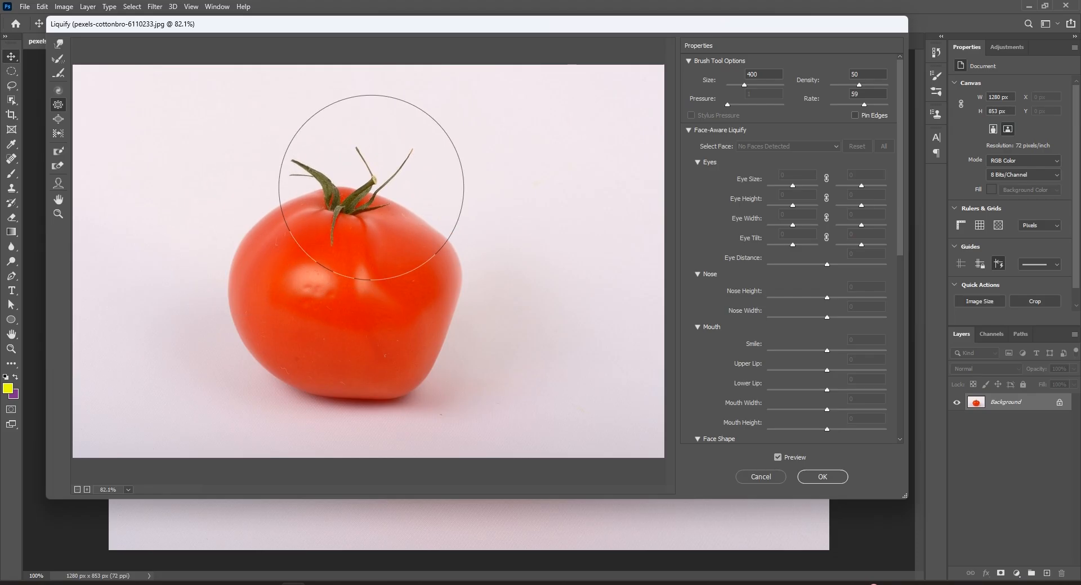
Enlarge the tomato with the Bloat tool and distort its left side with the size 500 Push Left brush
{"action": "left_click", "coordinate": [62, 126]}
{"action": "mouse_move", "coordinate": [358, 233]}
{"action": "left_mouse_down"}
{"action": "mouse_move", "coordinate": [384, 285]}
{"action": "mouse_move", "coordinate": [391, 272]}
{"action": "mouse_move", "coordinate": [332, 239]}
{"action": "mouse_move", "coordinate": [313, 251]}
{"action": "mouse_move", "coordinate": [313, 232]}
{"action": "mouse_move", "coordinate": [362, 231]}
{"action": "mouse_move", "coordinate": [387, 253]}
{"action": "mouse_move", "coordinate": [385, 280]}
{"action": "mouse_move", "coordinate": [342, 299]}
{"action": "mouse_move", "coordinate": [276, 264]}
{"action": "mouse_move", "coordinate": [292, 229]}
{"action": "mouse_move", "coordinate": [357, 221]}
{"action": "mouse_move", "coordinate": [411, 241]}
{"action": "mouse_move", "coordinate": [415, 309]}
{"action": "mouse_move", "coordinate": [333, 335]}
{"action": "mouse_move", "coordinate": [258, 254]}
{"action": "mouse_move", "coordinate": [304, 198]}
{"action": "mouse_move", "coordinate": [426, 229]}
{"action": "mouse_move", "coordinate": [438, 305]}
{"action": "mouse_move", "coordinate": [338, 350]}
{"action": "mouse_move", "coordinate": [268, 260]}
{"action": "mouse_move", "coordinate": [321, 202]}
{"action": "mouse_move", "coordinate": [418, 217]}
{"action": "mouse_move", "coordinate": [441, 261]}
{"action": "mouse_move", "coordinate": [401, 336]}
{"action": "mouse_move", "coordinate": [416, 344]}
{"action": "mouse_move", "coordinate": [456, 228]}
{"action": "mouse_move", "coordinate": [380, 187]}
{"action": "mouse_move", "coordinate": [301, 188]}
{"action": "mouse_move", "coordinate": [254, 250]}
{"action": "mouse_move", "coordinate": [278, 332]}
{"action": "mouse_move", "coordinate": [398, 331]}
{"action": "mouse_move", "coordinate": [442, 227]}
{"action": "left_mouse_up"}
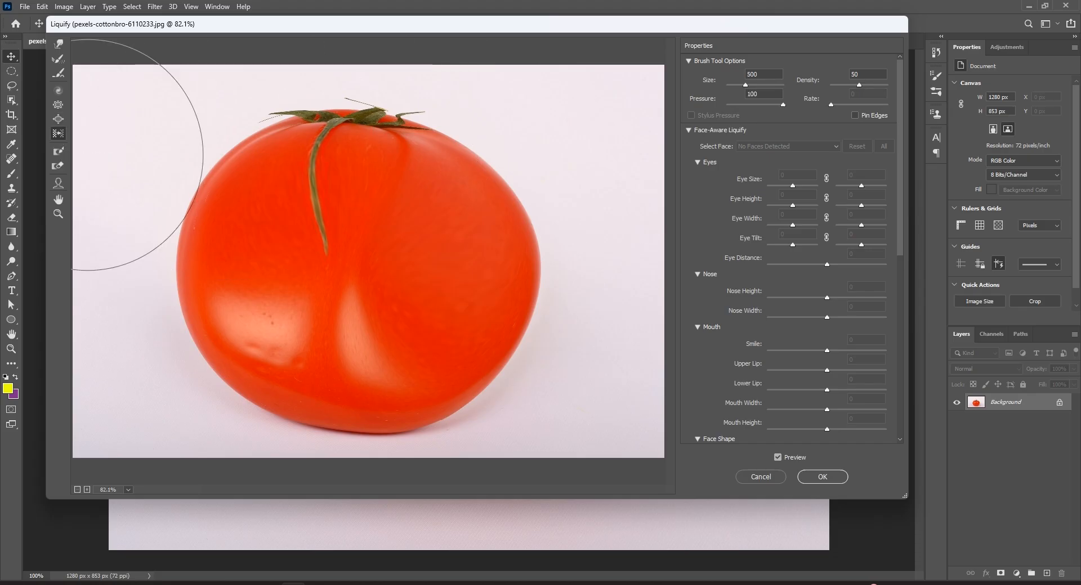
{"action": "mouse_move", "coordinate": [205, 275]}
{"action": "left_mouse_down"}
{"action": "mouse_move", "coordinate": [297, 263]}
{"action": "mouse_move", "coordinate": [195, 218]}
{"action": "mouse_move", "coordinate": [291, 228]}
{"action": "mouse_move", "coordinate": [189, 181]}
{"action": "mouse_move", "coordinate": [510, 254]}
{"action": "mouse_move", "coordinate": [396, 246]}
{"action": "mouse_move", "coordinate": [494, 282]}
{"action": "mouse_move", "coordinate": [386, 283]}
{"action": "mouse_move", "coordinate": [439, 330]}
{"action": "left_mouse_up"}
{"action": "mouse_move", "coordinate": [204, 234]}
{"action": "left_mouse_down"}
{"action": "mouse_move", "coordinate": [309, 243]}
{"action": "mouse_move", "coordinate": [222, 160]}
{"action": "mouse_move", "coordinate": [297, 178]}
{"action": "mouse_move", "coordinate": [245, 318]}
{"action": "mouse_move", "coordinate": [337, 339]}
{"action": "mouse_move", "coordinate": [237, 316]}
{"action": "mouse_move", "coordinate": [319, 338]}
{"action": "mouse_move", "coordinate": [357, 372]}
{"action": "mouse_move", "coordinate": [423, 380]}
{"action": "mouse_move", "coordinate": [209, 236]}
{"action": "mouse_move", "coordinate": [288, 237]}
{"action": "mouse_move", "coordinate": [203, 196]}
{"action": "mouse_move", "coordinate": [283, 189]}
{"action": "mouse_move", "coordinate": [90, 152]}
{"action": "left_mouse_up"}
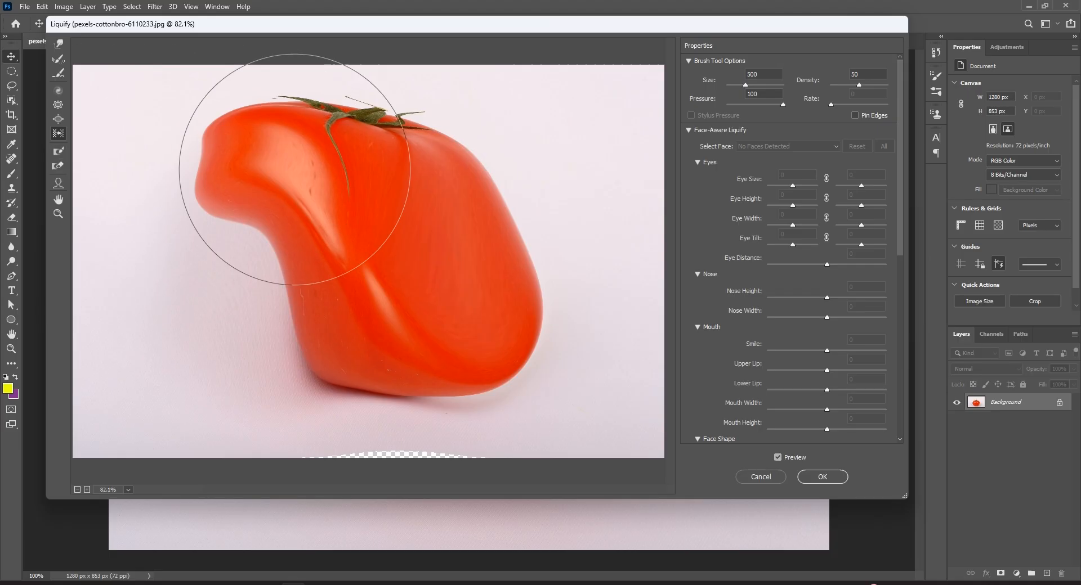
Restore all distortions of the tomato and undo the trial Push Left strokes made after that
{"action": "scroll", "coordinate": [805, 352], "scroll_direction": "down", "scroll_amount": 10}
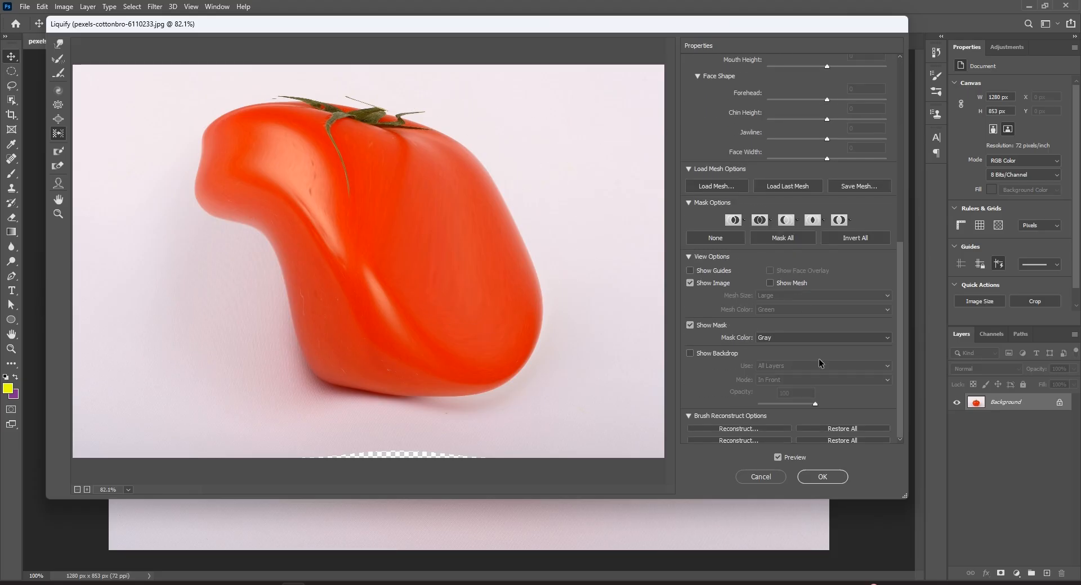
{"action": "left_click", "coordinate": [846, 435]}
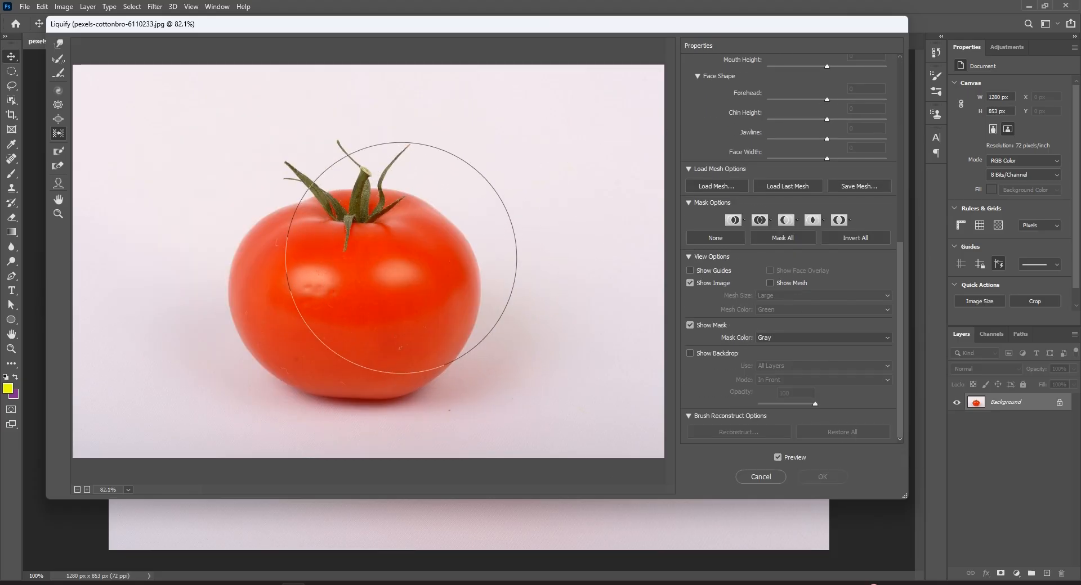
{"action": "left_click_drag", "start_coordinate": [338, 279], "coordinate": [339, 281]}
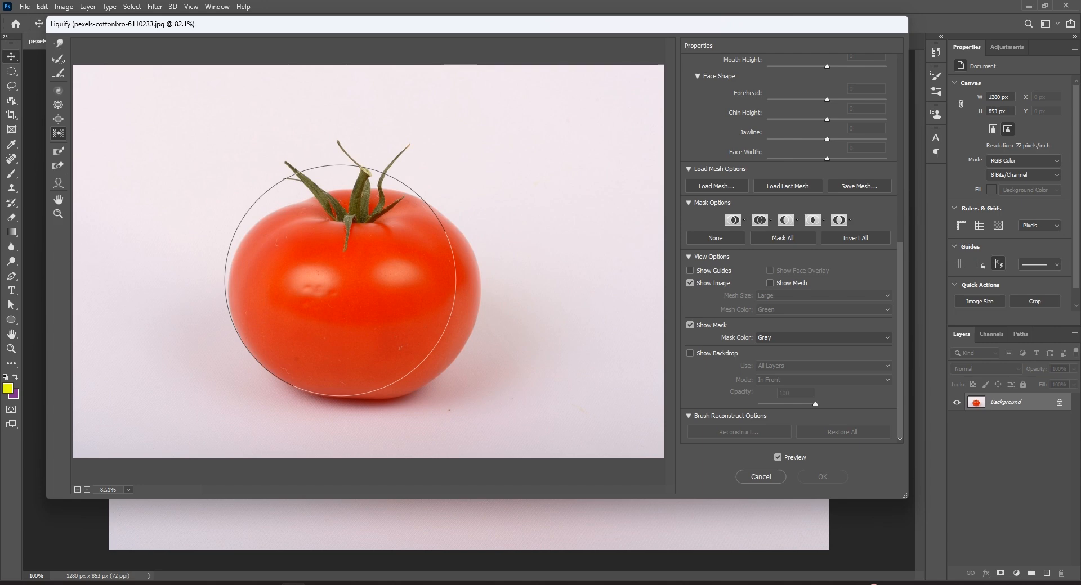
{"action": "left_click_drag", "start_coordinate": [487, 296], "coordinate": [493, 285]}
{"action": "key", "text": "ctrl+z"}
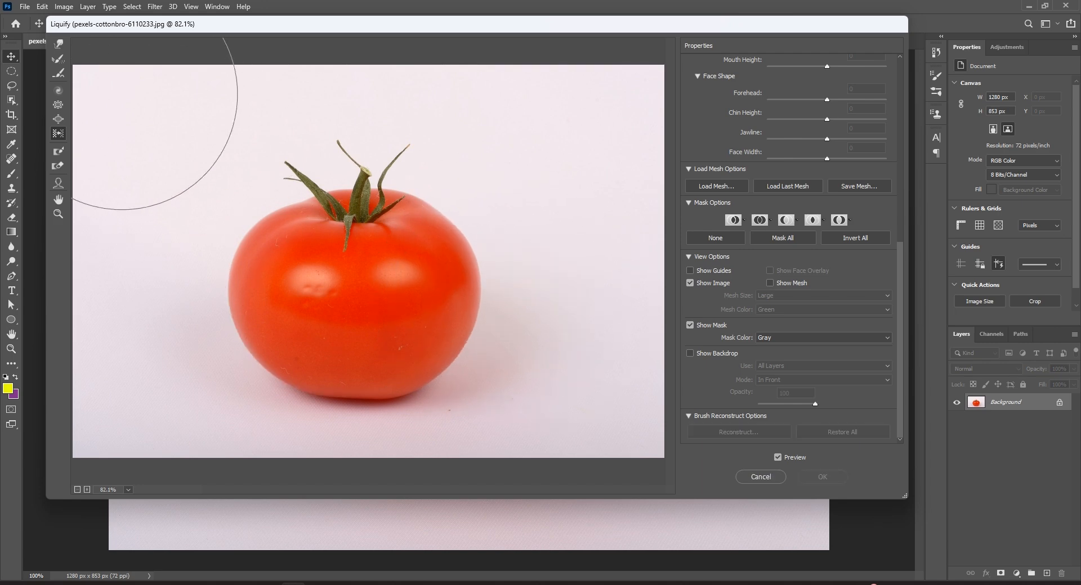
Warp the tomato's right edge inward with the Forward Warp tool and undo all the strokes
{"action": "left_click", "coordinate": [59, 44]}
{"action": "mouse_move", "coordinate": [495, 287]}
{"action": "left_mouse_down"}
{"action": "mouse_move", "coordinate": [470, 299]}
{"action": "mouse_move", "coordinate": [449, 266]}
{"action": "mouse_move", "coordinate": [391, 305]}
{"action": "mouse_move", "coordinate": [466, 351]}
{"action": "mouse_move", "coordinate": [451, 250]}
{"action": "mouse_move", "coordinate": [433, 217]}
{"action": "mouse_move", "coordinate": [398, 193]}
{"action": "mouse_move", "coordinate": [397, 203]}
{"action": "left_mouse_up"}
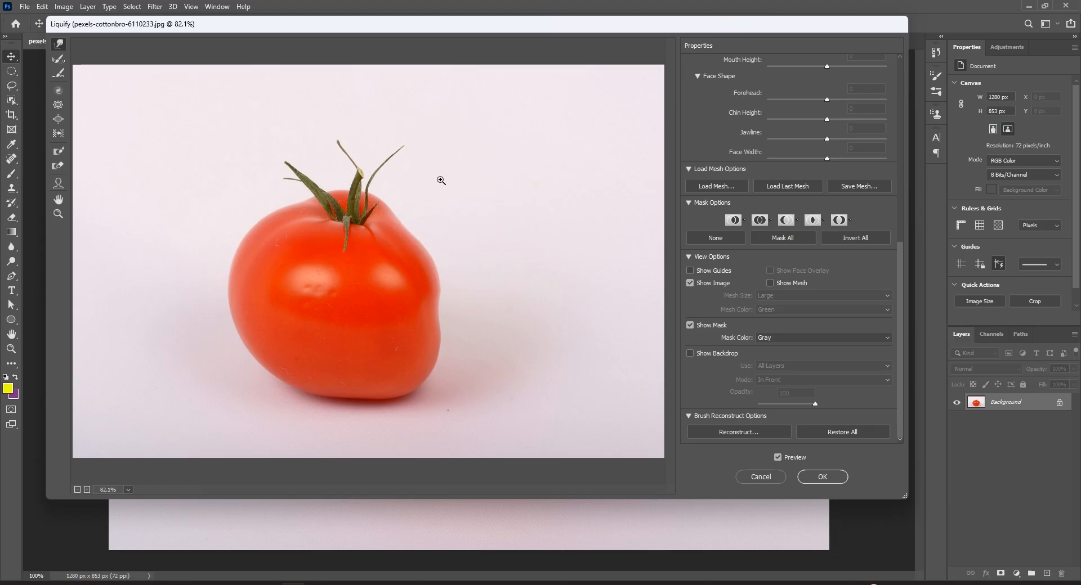
{"action": "key", "text": "ctrl+alt+z"}
{"action": "key", "text": "ctrl+z"}
{"action": "key", "text": "ctrl+z"}
{"action": "key", "text": "ctrl+z"}
{"action": "key", "text": "ctrl+z"}
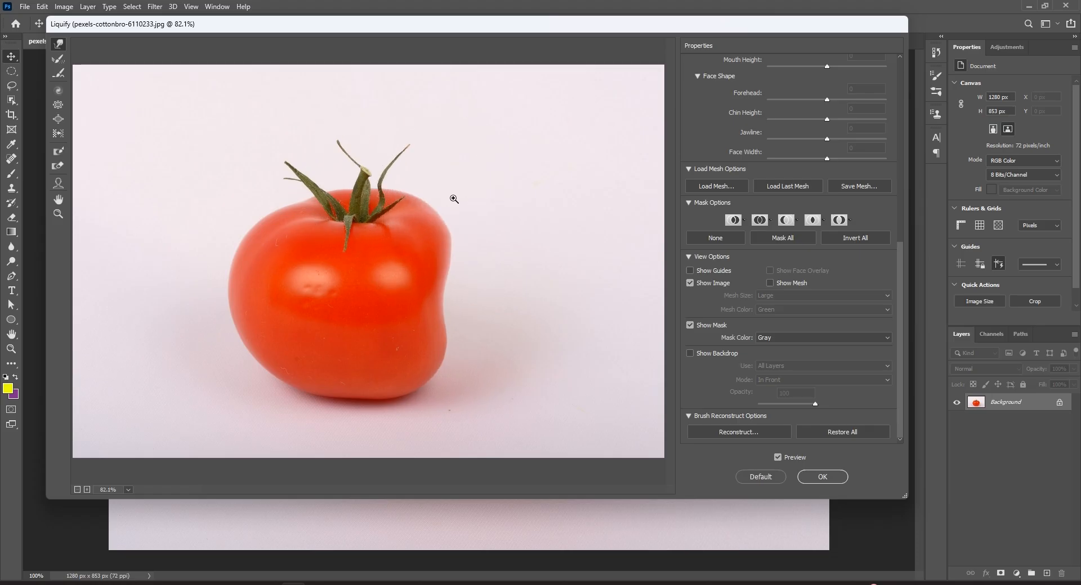
{"action": "key", "text": "ctrl+z"}
{"action": "key", "text": "ctrl+z"}
{"action": "key", "text": "ctrl+z"}
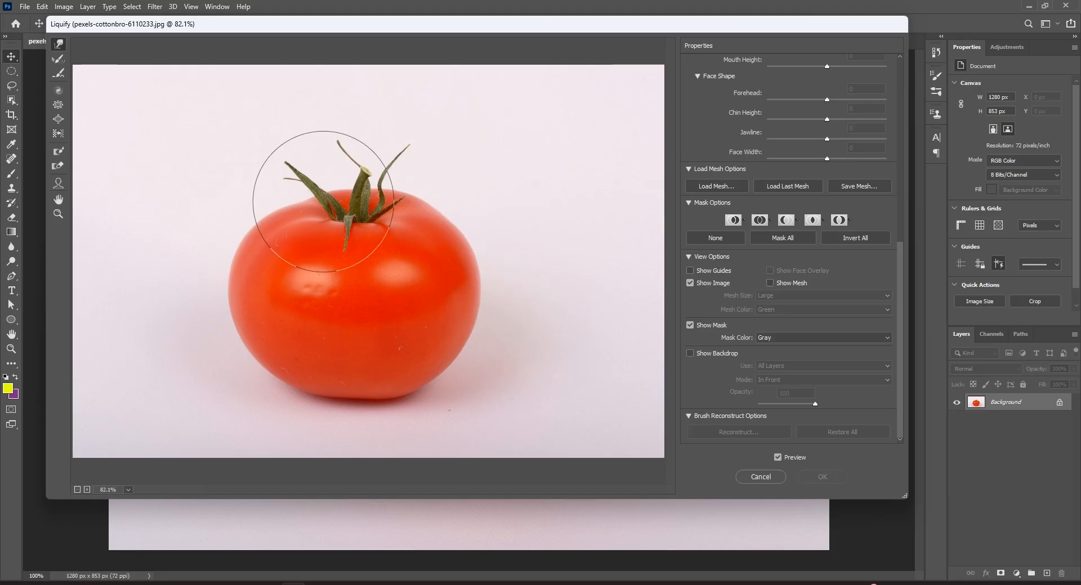
Freeze the tomato's stem area with the Freeze Mask tool and warp the right side deeply inward with Forward Warp
{"action": "left_click", "coordinate": [62, 157]}
{"action": "mouse_move", "coordinate": [352, 204]}
{"action": "left_mouse_down"}
{"action": "mouse_move", "coordinate": [315, 183]}
{"action": "mouse_move", "coordinate": [338, 166]}
{"action": "mouse_move", "coordinate": [397, 158]}
{"action": "mouse_move", "coordinate": [346, 213]}
{"action": "left_mouse_up"}
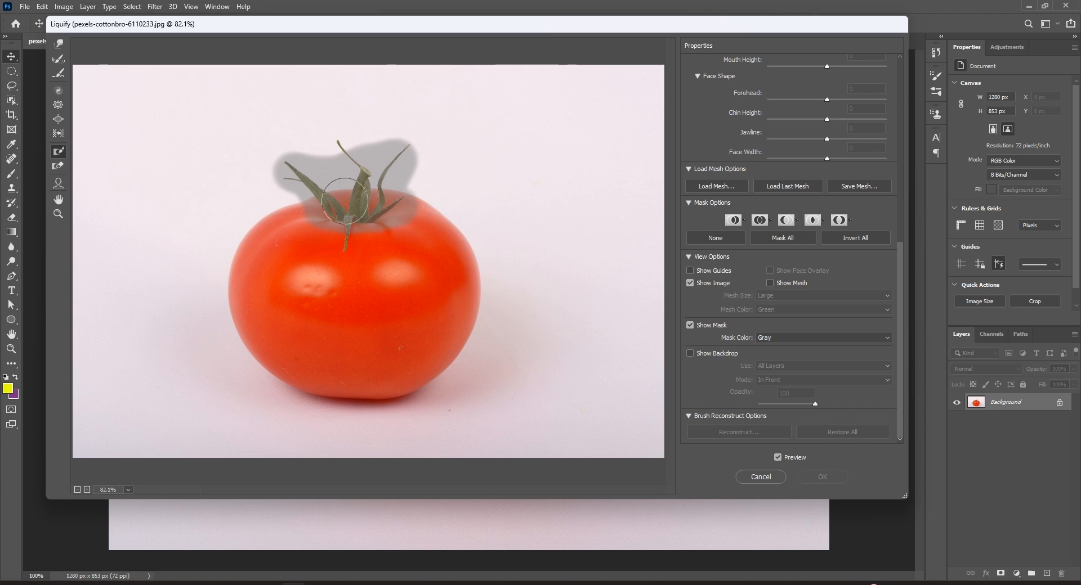
{"action": "left_click", "coordinate": [58, 43]}
{"action": "mouse_move", "coordinate": [422, 265]}
{"action": "left_mouse_down"}
{"action": "mouse_move", "coordinate": [488, 279]}
{"action": "mouse_move", "coordinate": [375, 270]}
{"action": "mouse_move", "coordinate": [466, 261]}
{"action": "mouse_move", "coordinate": [387, 260]}
{"action": "mouse_move", "coordinate": [406, 330]}
{"action": "mouse_move", "coordinate": [463, 346]}
{"action": "mouse_move", "coordinate": [364, 334]}
{"action": "mouse_move", "coordinate": [406, 255]}
{"action": "mouse_move", "coordinate": [459, 248]}
{"action": "left_mouse_up"}
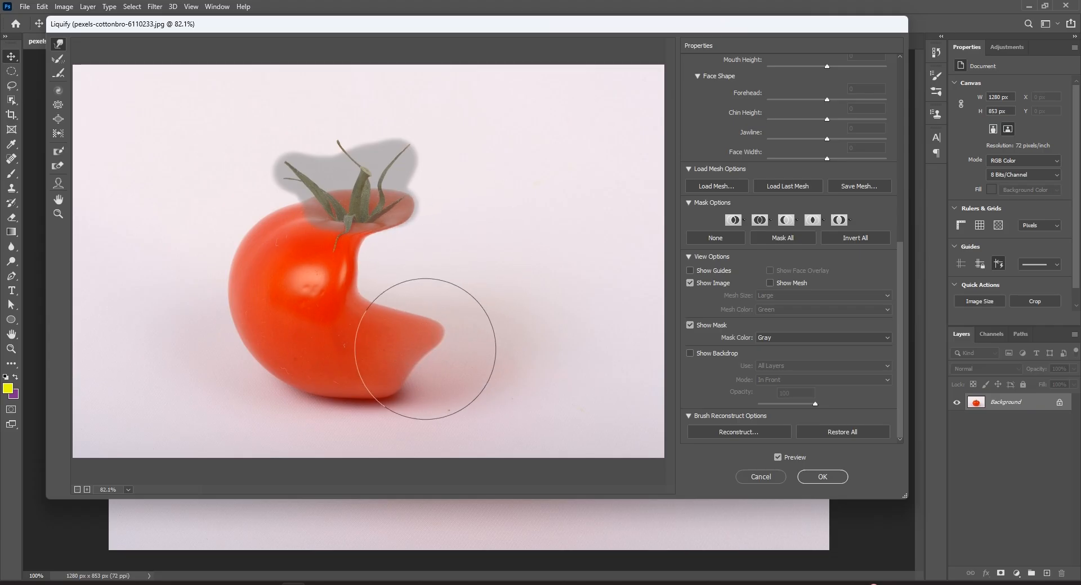
{"action": "left_click_drag", "start_coordinate": [429, 350], "coordinate": [371, 362]}
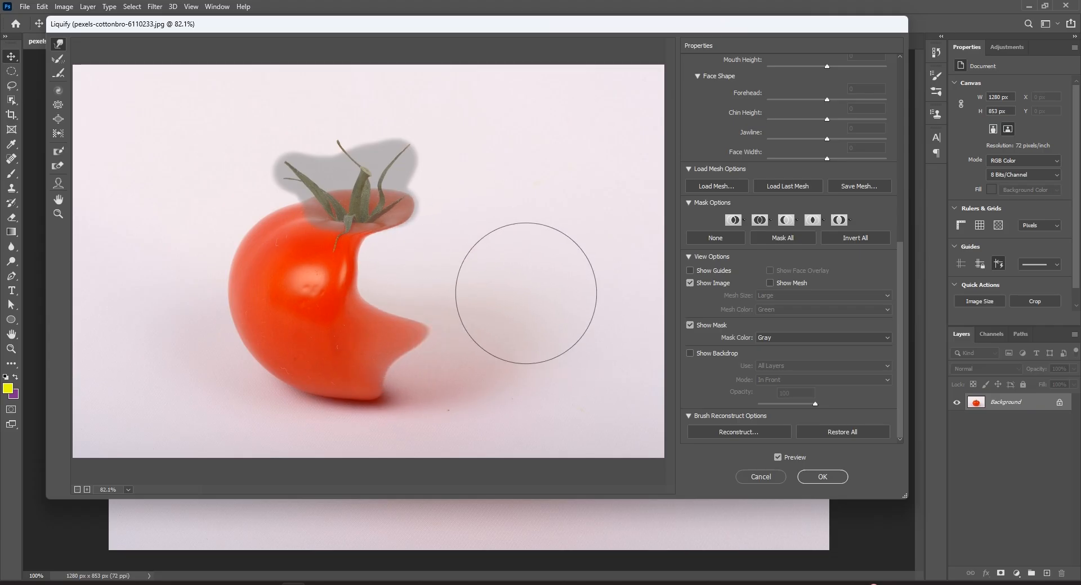
Undo all Forward Warp strokes on the tomato while keeping the freeze mask over the stem
{"action": "key", "text": "ctrl+z"}
{"action": "key", "text": "ctrl+alt+z"}
{"action": "key", "text": "ctrl+alt+z"}
{"action": "key", "text": "ctrl+alt+z"}
{"action": "key", "text": "ctrl+alt+z"}
{"action": "key", "text": "ctrl+alt+z"}
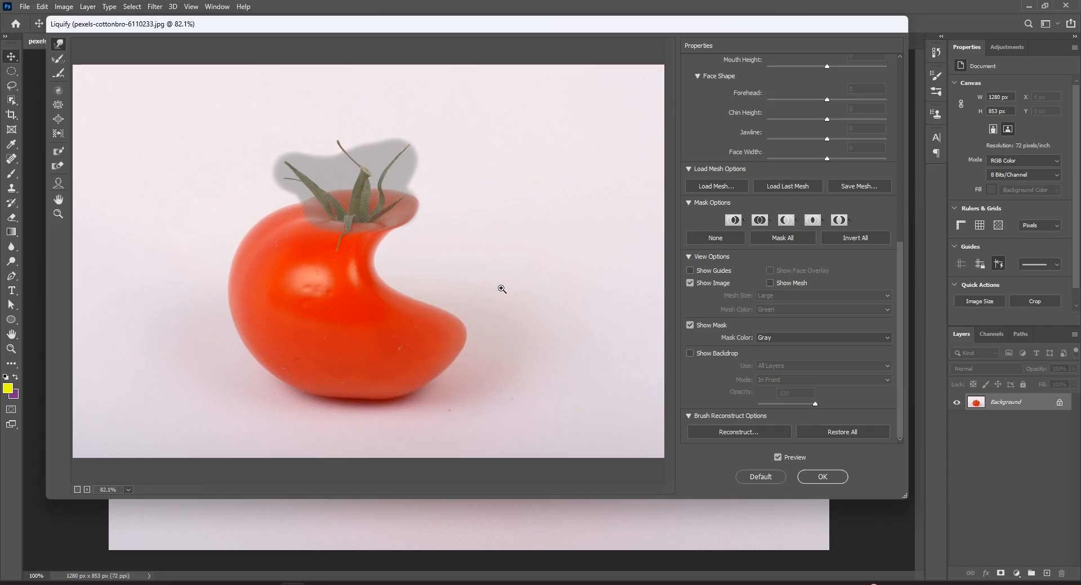
{"action": "key", "text": "ctrl+alt+z"}
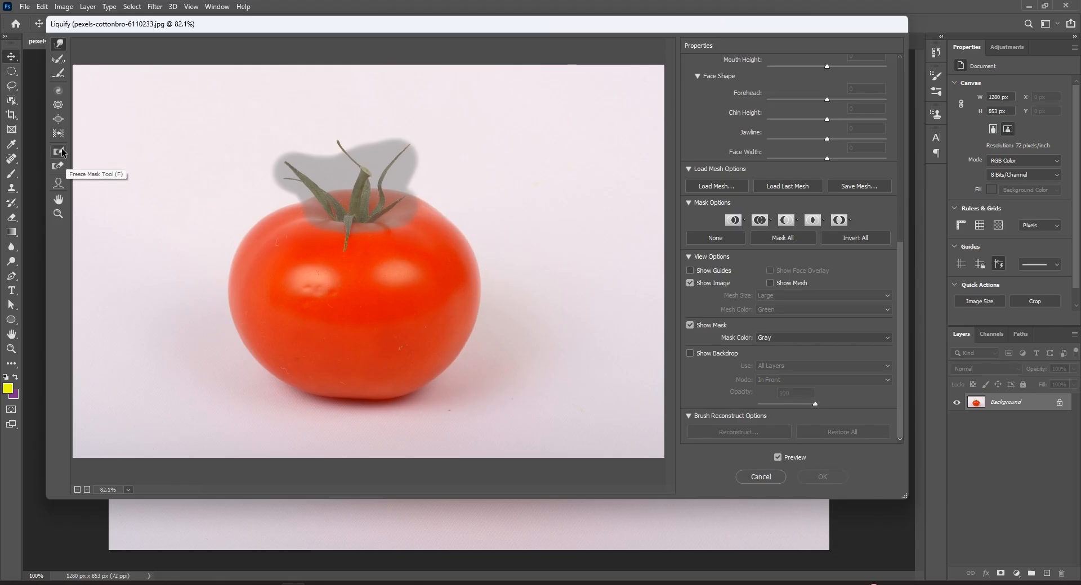
Erase the mask around the upper stem with the Thaw Mask tool and remove all remaining frozen areas
{"action": "left_click", "coordinate": [58, 165]}
{"action": "mouse_move", "coordinate": [415, 183]}
{"action": "left_mouse_down"}
{"action": "mouse_move", "coordinate": [347, 146]}
{"action": "mouse_move", "coordinate": [273, 173]}
{"action": "mouse_move", "coordinate": [402, 165]}
{"action": "left_mouse_up"}
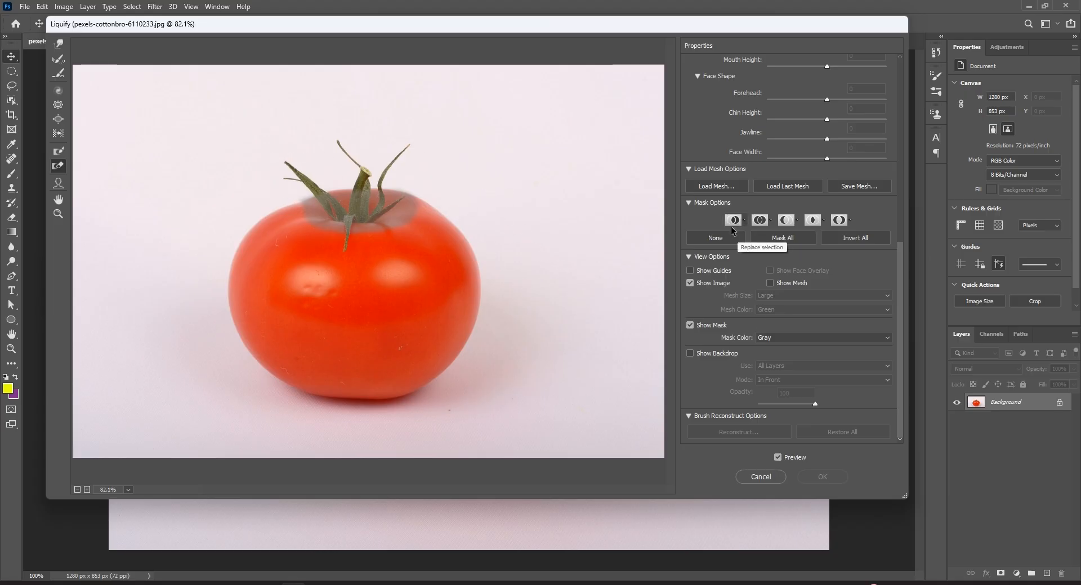
{"action": "left_click", "coordinate": [712, 238]}
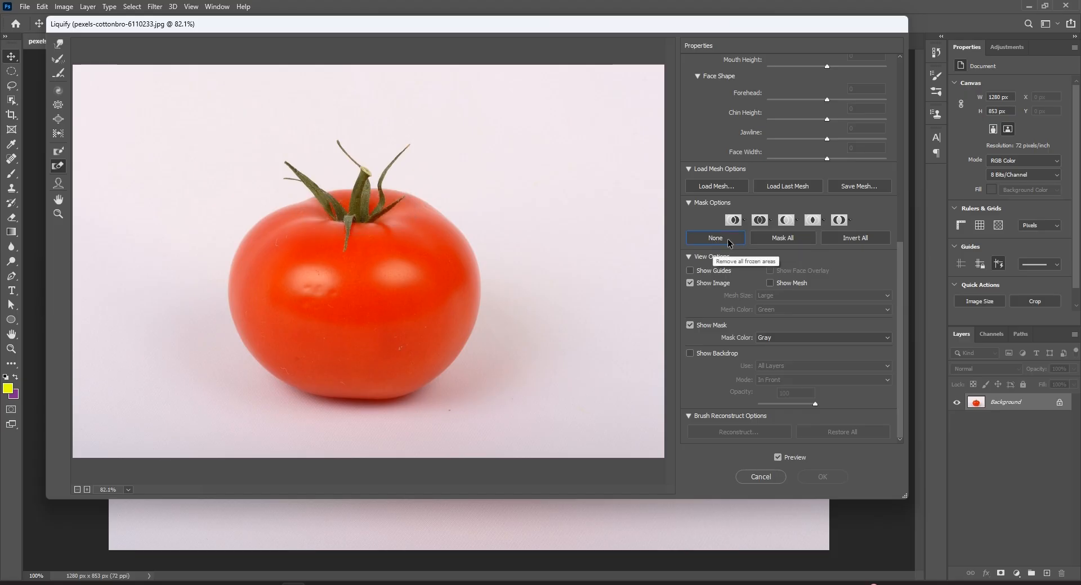
Mask the whole image, thaw the upper part of the tomato, and undo both mask changes
{"action": "left_click", "coordinate": [781, 242]}
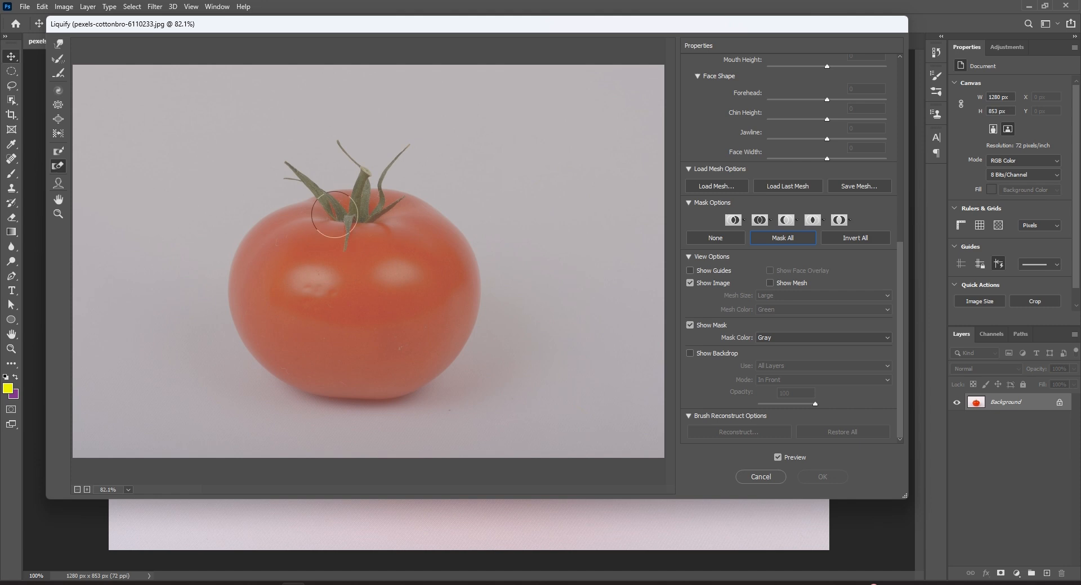
{"action": "mouse_move", "coordinate": [334, 245]}
{"action": "left_mouse_down"}
{"action": "mouse_move", "coordinate": [314, 309]}
{"action": "mouse_move", "coordinate": [386, 270]}
{"action": "mouse_move", "coordinate": [379, 289]}
{"action": "mouse_move", "coordinate": [388, 287]}
{"action": "left_mouse_up"}
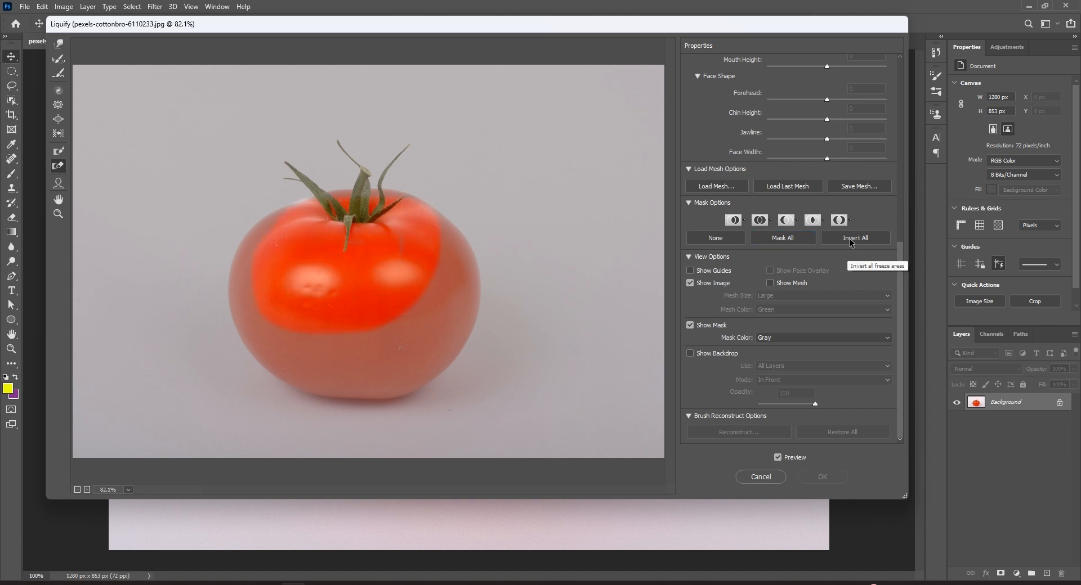
{"action": "key", "text": "ctrl+z"}
{"action": "key", "text": "ctrl+z"}
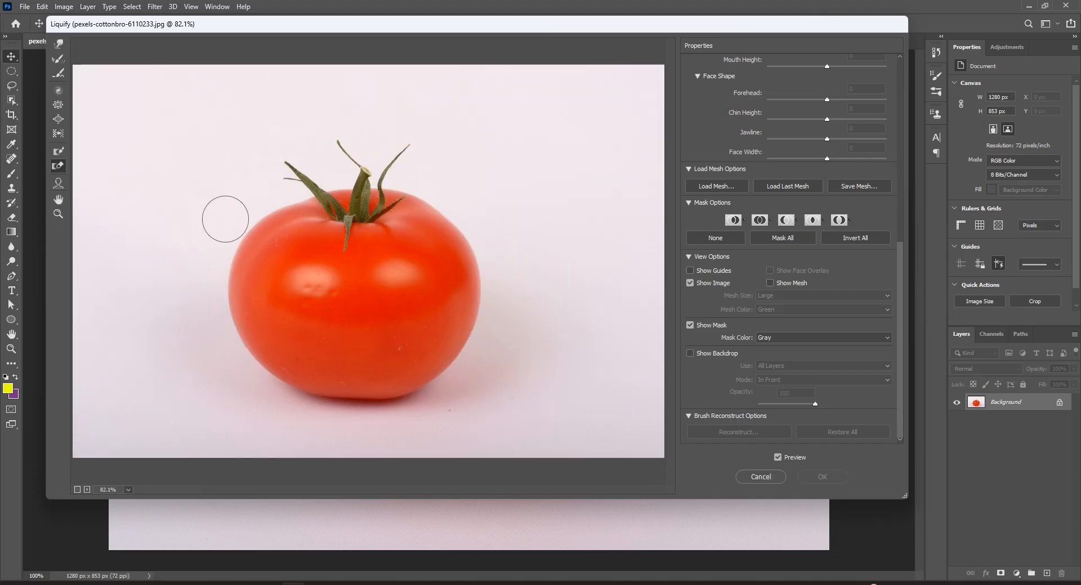
Paint a freeze mask over the middle of the tomato and invert the frozen areas
{"action": "left_click", "coordinate": [58, 151]}
{"action": "mouse_move", "coordinate": [357, 283]}
{"action": "left_mouse_down"}
{"action": "mouse_move", "coordinate": [402, 321]}
{"action": "mouse_move", "coordinate": [378, 272]}
{"action": "mouse_move", "coordinate": [409, 272]}
{"action": "left_mouse_up"}
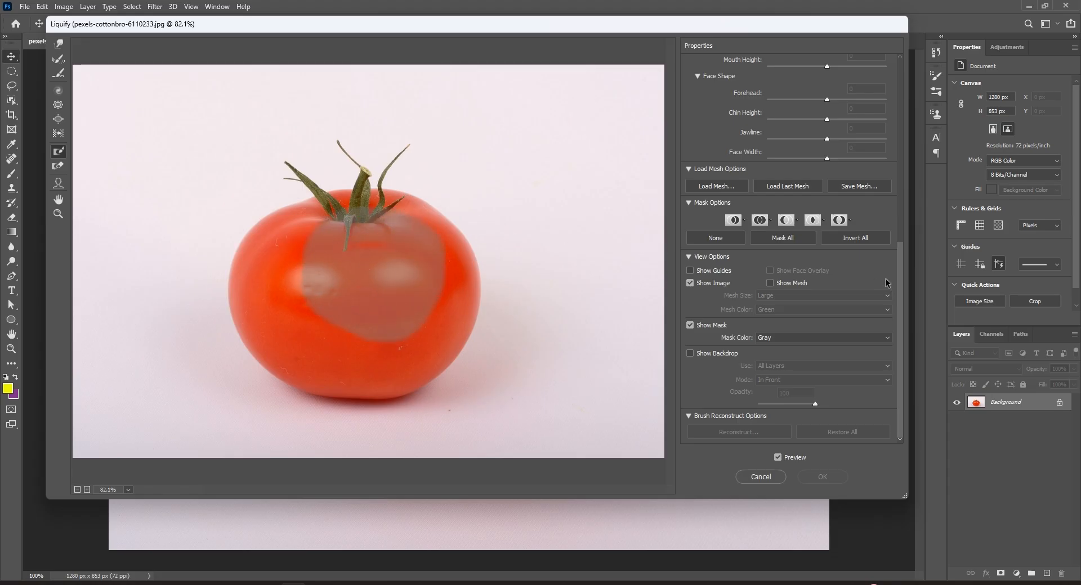
{"action": "left_click", "coordinate": [855, 238]}
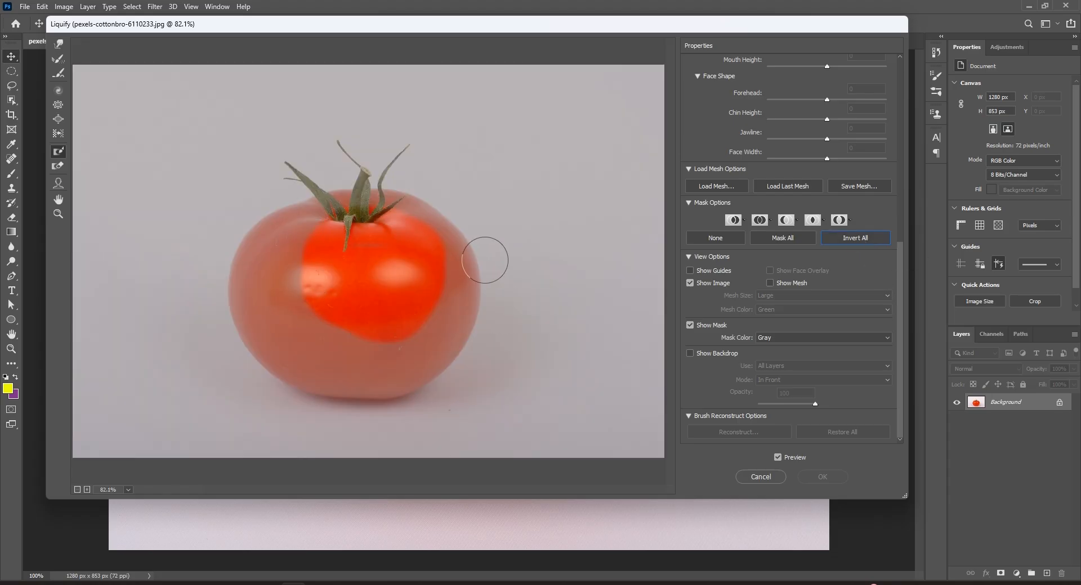
{"action": "left_click", "coordinate": [733, 221]}
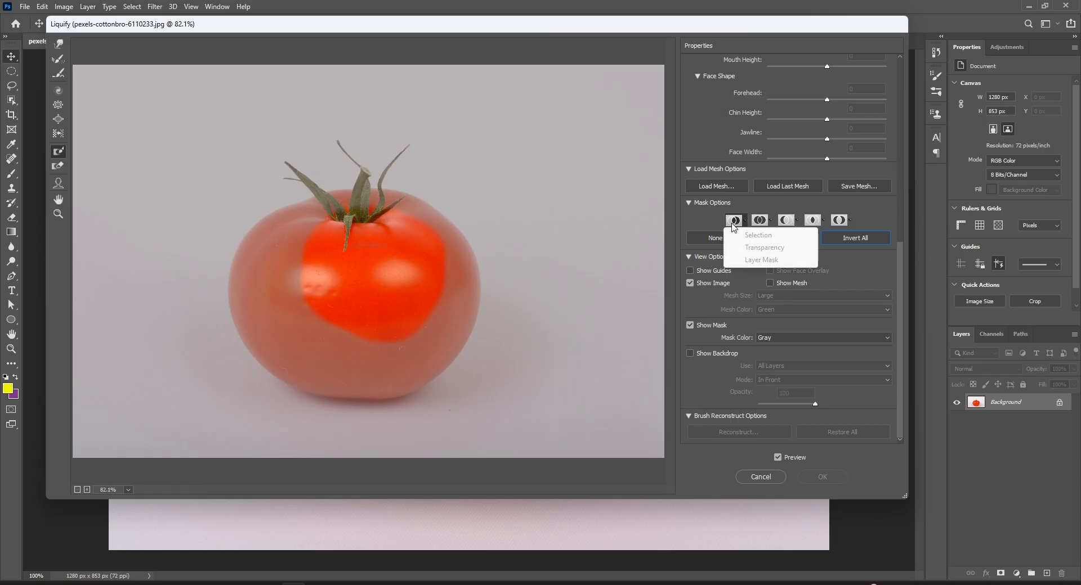
{"action": "left_click", "coordinate": [757, 221]}
{"action": "left_click", "coordinate": [855, 214]}
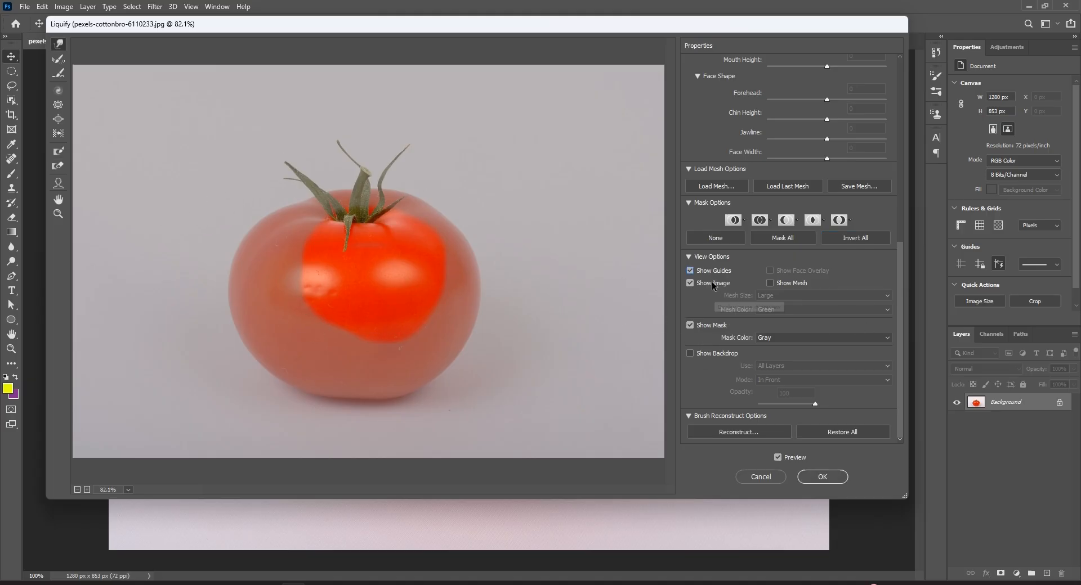
Toggle the guides and mesh display and warp the unfrozen middle of the tomato with the Forward Warp tool
{"action": "left_click", "coordinate": [690, 271]}
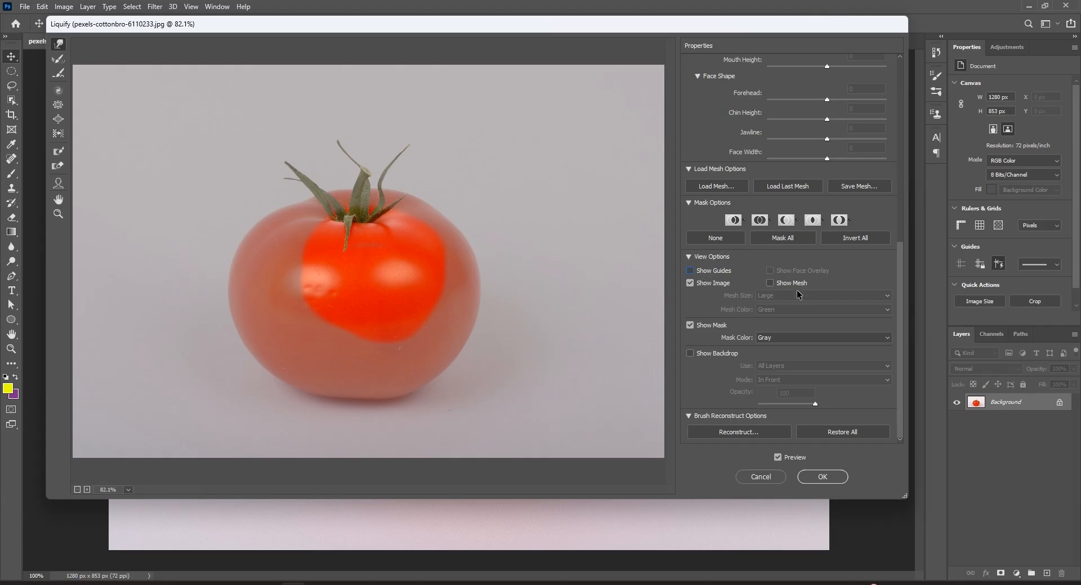
{"action": "left_click", "coordinate": [778, 285]}
{"action": "mouse_move", "coordinate": [471, 241]}
{"action": "left_mouse_down"}
{"action": "mouse_move", "coordinate": [395, 252]}
{"action": "mouse_move", "coordinate": [375, 308]}
{"action": "mouse_move", "coordinate": [360, 317]}
{"action": "mouse_move", "coordinate": [338, 315]}
{"action": "mouse_move", "coordinate": [355, 315]}
{"action": "mouse_move", "coordinate": [347, 257]}
{"action": "left_mouse_up"}
{"action": "left_click_drag", "start_coordinate": [347, 258], "coordinate": [356, 264]}
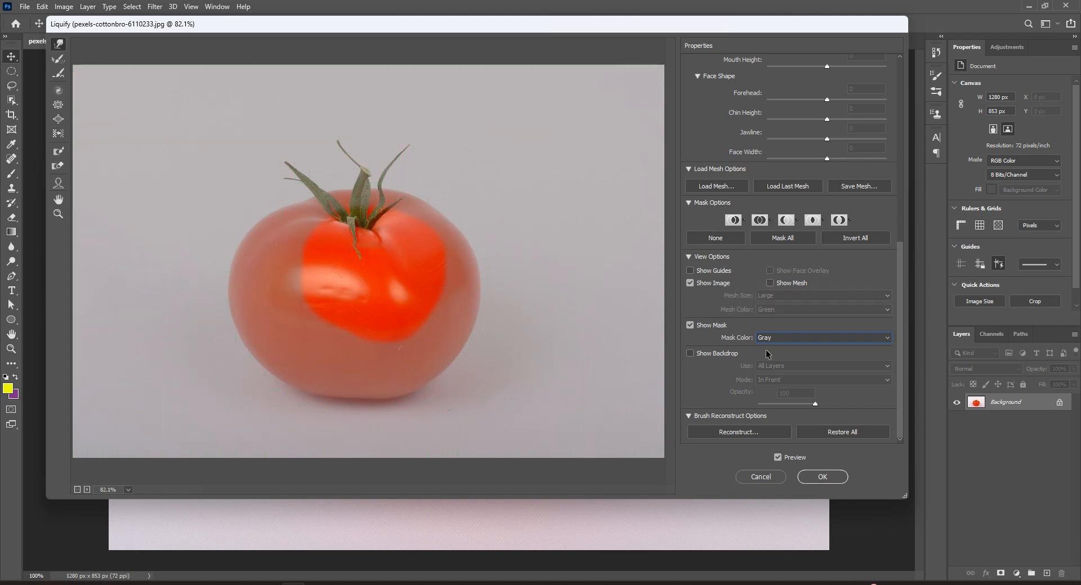
Try the mask overlay in yellow, green, cyan, blue and red, and settle on green as the mask color
{"action": "left_click", "coordinate": [783, 338]}
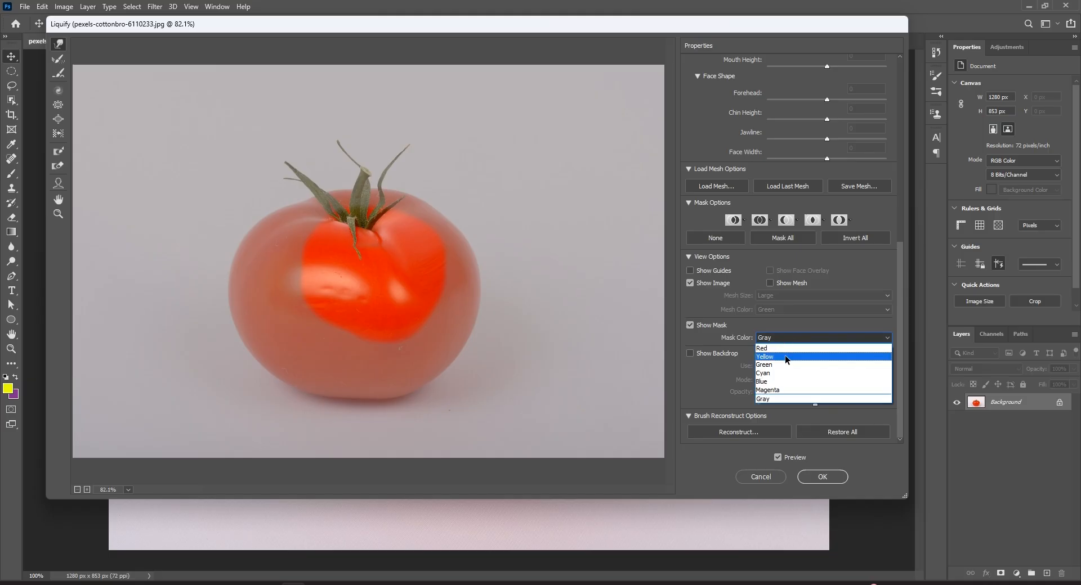
{"action": "left_click", "coordinate": [784, 356]}
{"action": "left_click", "coordinate": [785, 338]}
{"action": "left_click", "coordinate": [784, 367]}
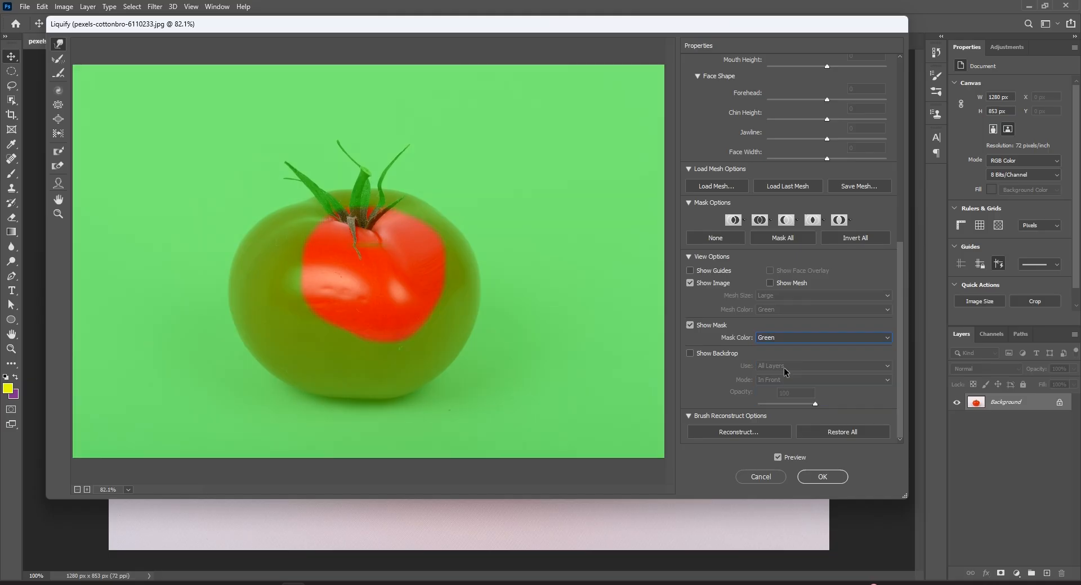
{"action": "left_click", "coordinate": [789, 341]}
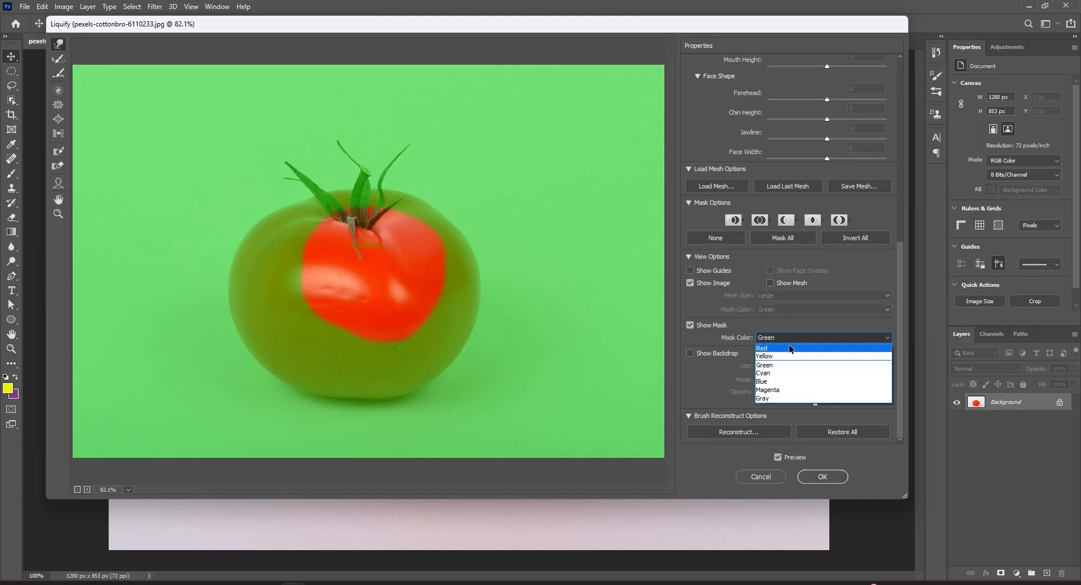
{"action": "left_click", "coordinate": [785, 371]}
{"action": "left_click", "coordinate": [793, 341]}
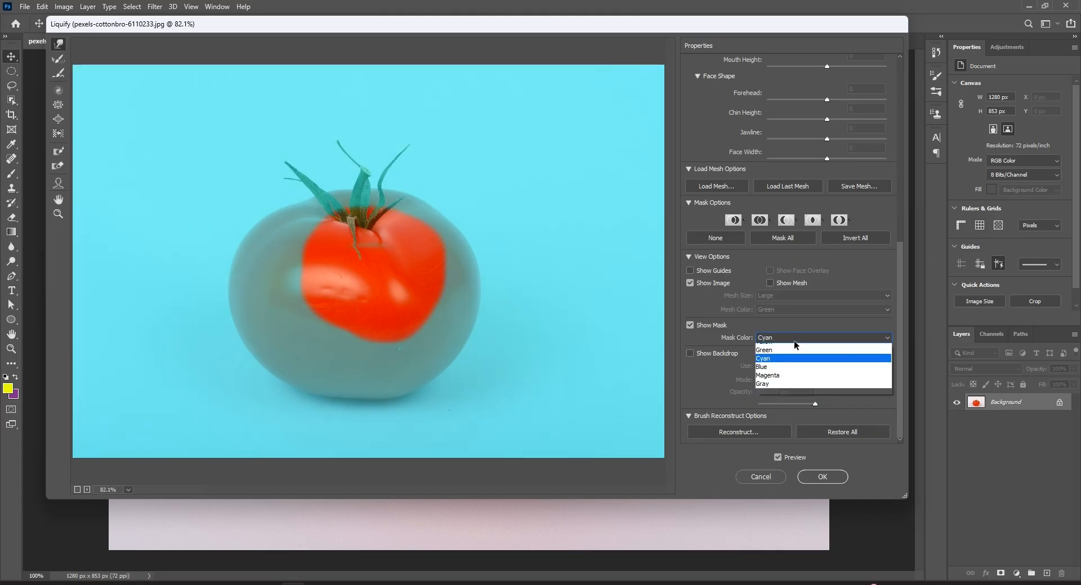
{"action": "left_click", "coordinate": [784, 381]}
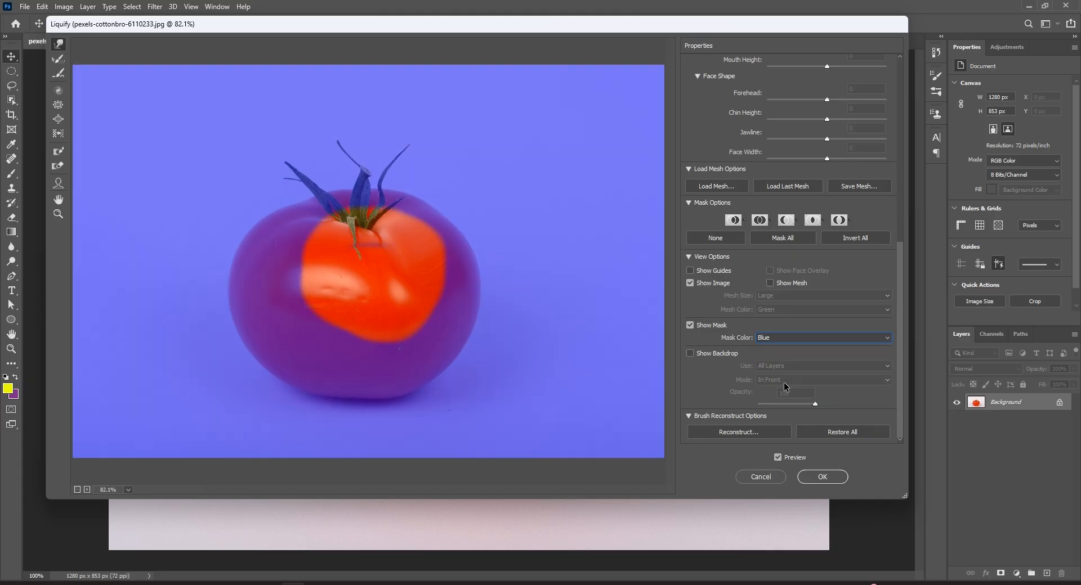
{"action": "left_click", "coordinate": [789, 340]}
{"action": "left_click", "coordinate": [788, 344]}
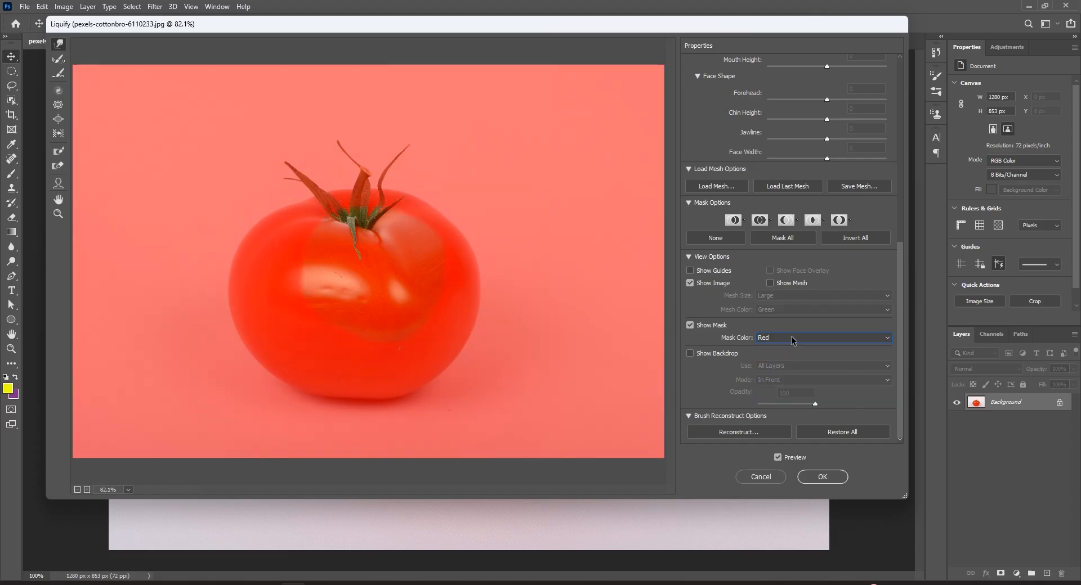
{"action": "left_click", "coordinate": [791, 338]}
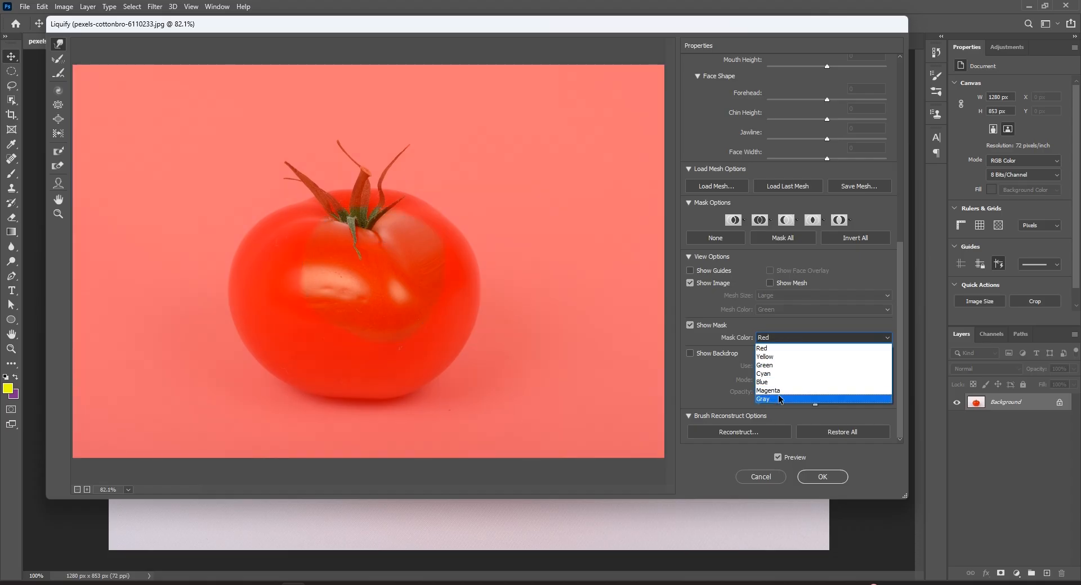
{"action": "left_click", "coordinate": [768, 382]}
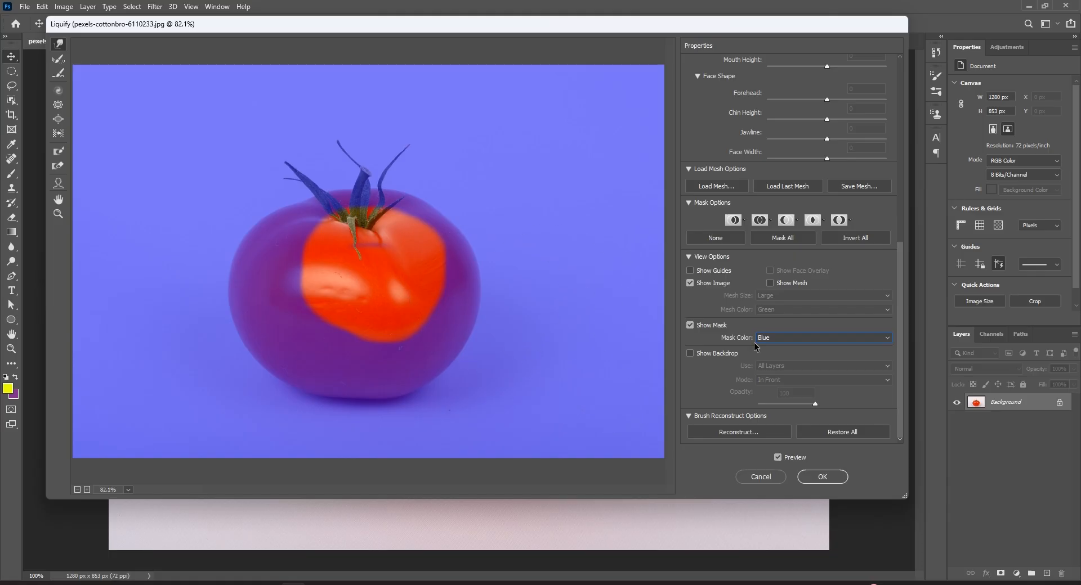
{"action": "left_click", "coordinate": [794, 339]}
{"action": "left_click", "coordinate": [780, 363]}
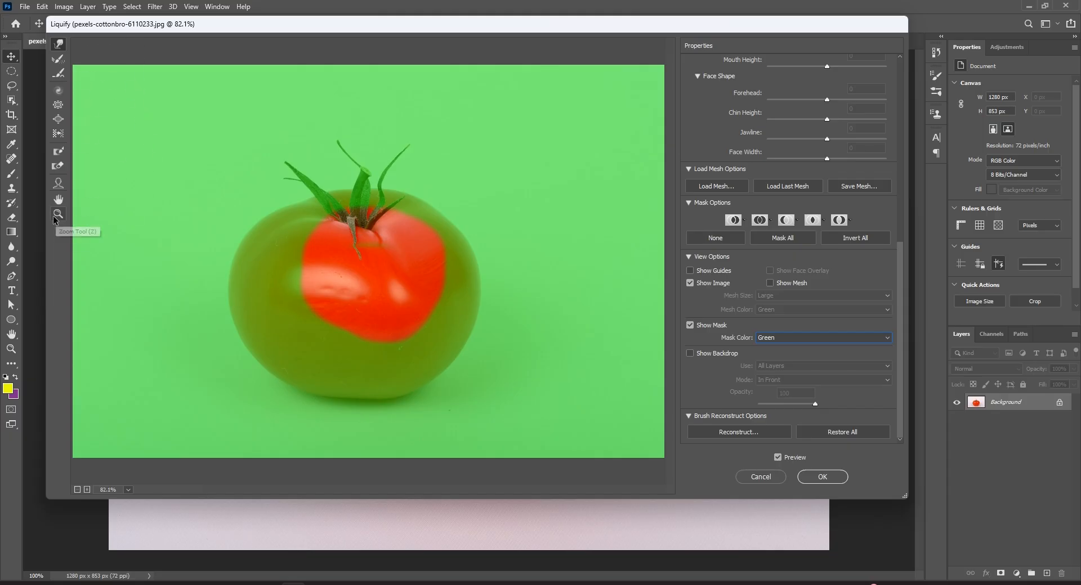
Inspect the tomato up close by panning with the Hand tool, and magnify to 400% and return to 100% with the Zoom tool
{"action": "left_click", "coordinate": [56, 201]}
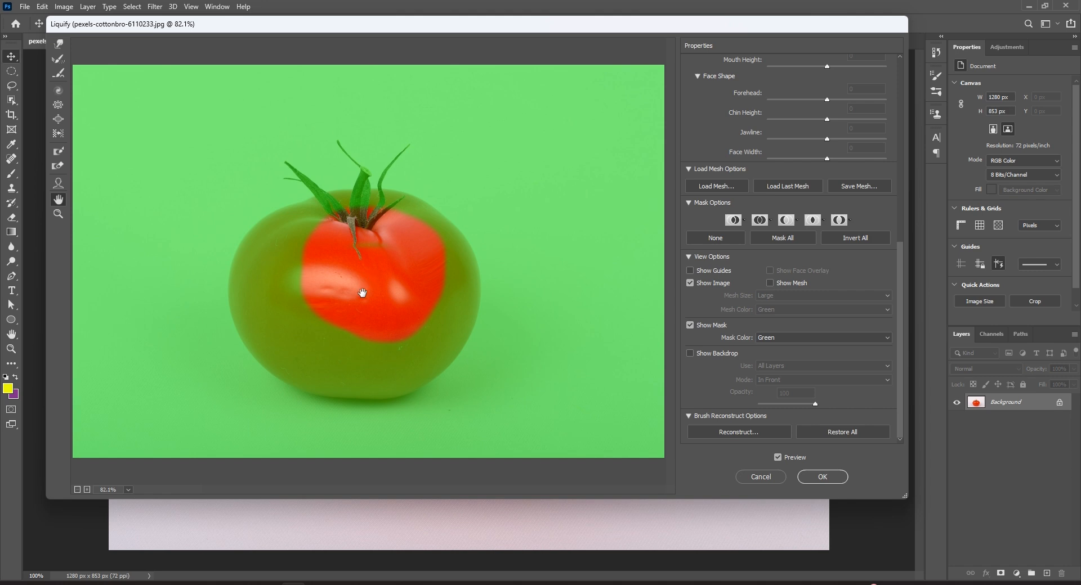
{"action": "scroll", "coordinate": [362, 293], "scroll_direction": "up", "scroll_amount": 5}
{"action": "mouse_move", "coordinate": [374, 292]}
{"action": "left_mouse_down"}
{"action": "mouse_move", "coordinate": [421, 177]}
{"action": "mouse_move", "coordinate": [422, 123]}
{"action": "mouse_move", "coordinate": [430, 243]}
{"action": "mouse_move", "coordinate": [454, 271]}
{"action": "left_mouse_up"}
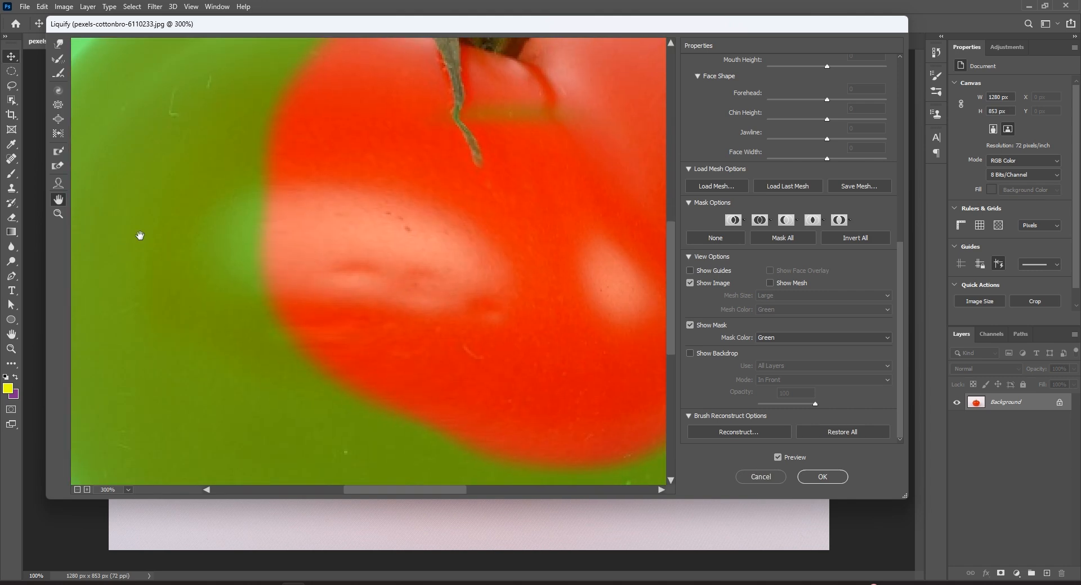
{"action": "left_click", "coordinate": [58, 215]}
{"action": "left_click", "coordinate": [416, 251]}
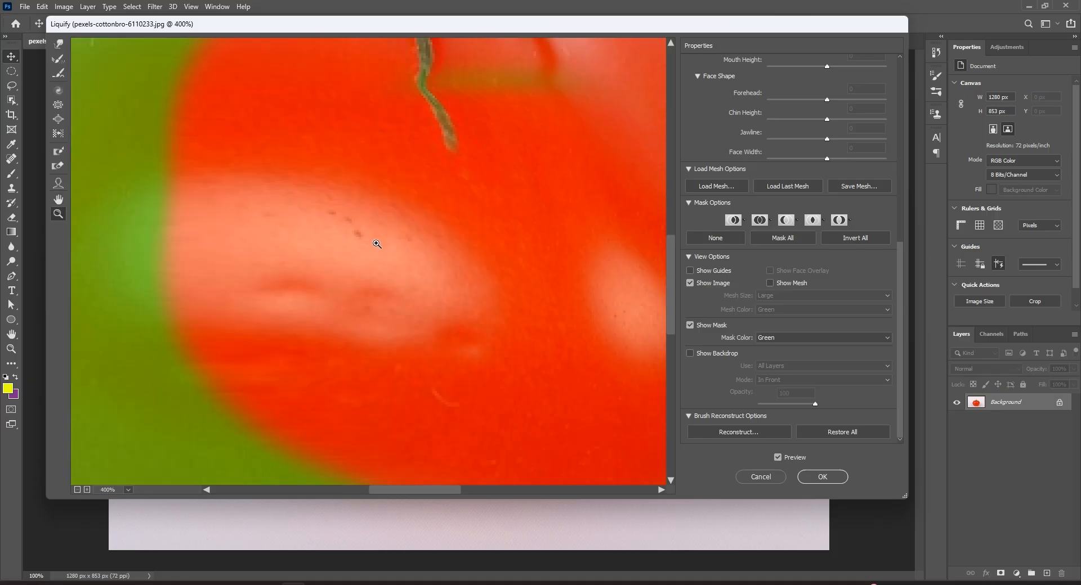
{"action": "left_click", "coordinate": [395, 237], "text": "alt"}
{"action": "left_click", "coordinate": [395, 237], "text": "alt"}
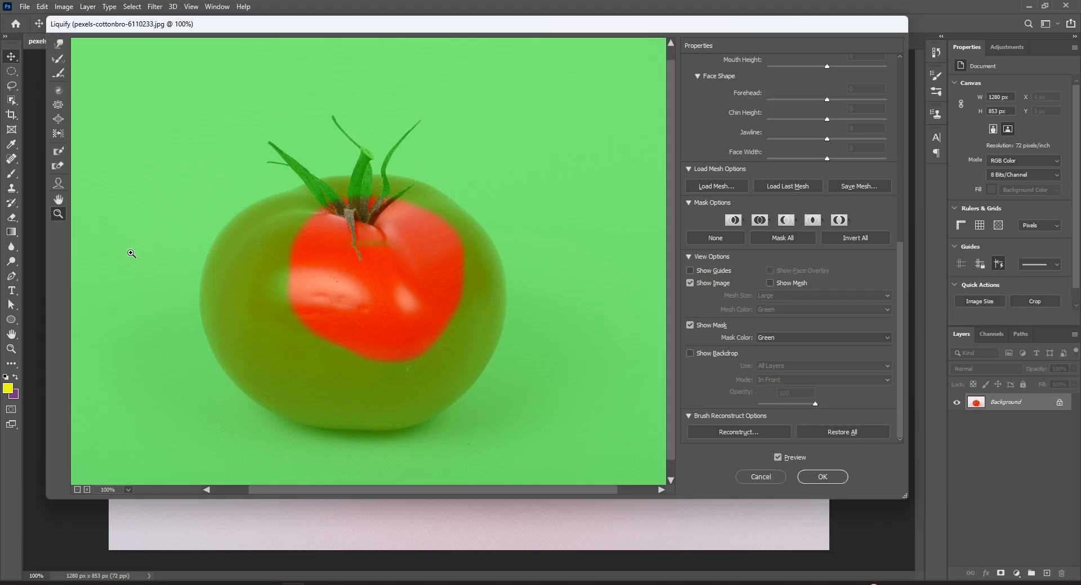
Remove all frozen areas and push the tomato's right edge inward with the Forward Warp tool
{"action": "scroll", "coordinate": [754, 168], "scroll_direction": "up", "scroll_amount": 7}
{"action": "scroll", "coordinate": [768, 185], "scroll_direction": "down", "scroll_amount": 6}
{"action": "scroll", "coordinate": [781, 204], "scroll_direction": "up", "scroll_amount": 6}
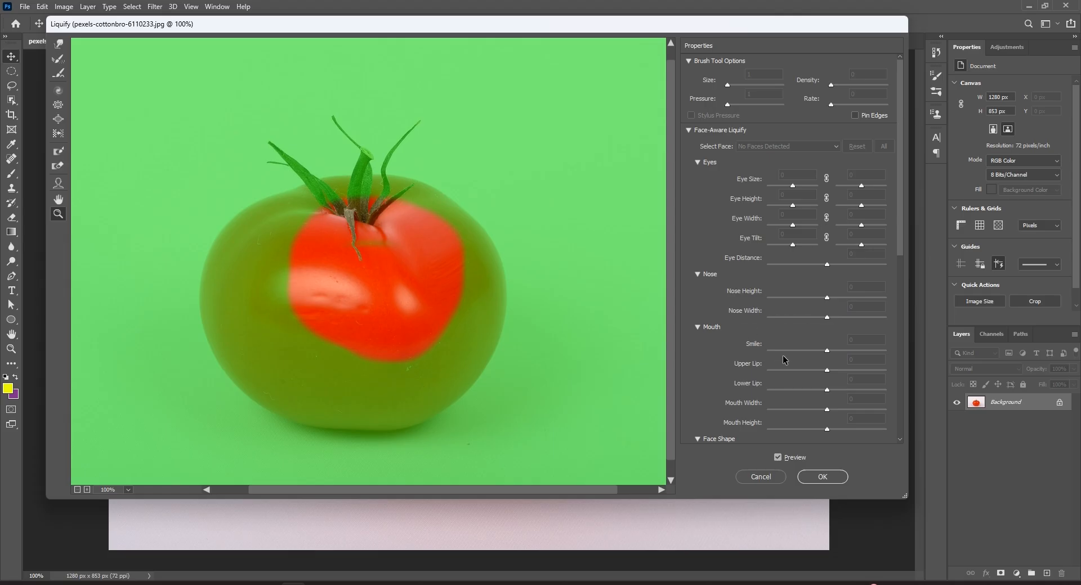
{"action": "scroll", "coordinate": [758, 344], "scroll_direction": "down", "scroll_amount": 6}
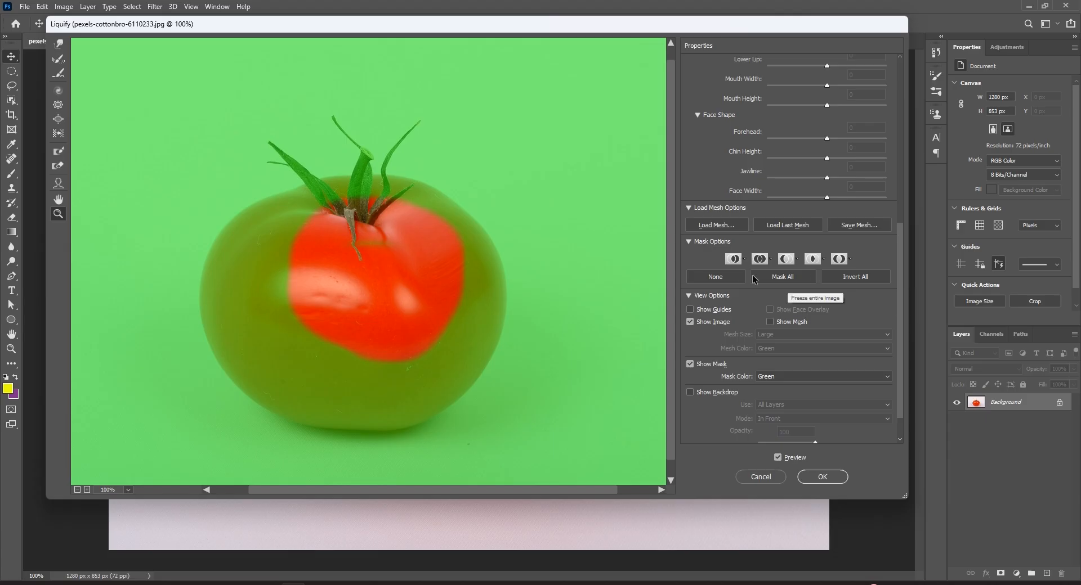
{"action": "left_click", "coordinate": [715, 276]}
{"action": "left_click", "coordinate": [58, 47]}
{"action": "left_click_drag", "start_coordinate": [470, 286], "coordinate": [410, 296]}
{"action": "left_click_drag", "start_coordinate": [468, 335], "coordinate": [411, 345]}
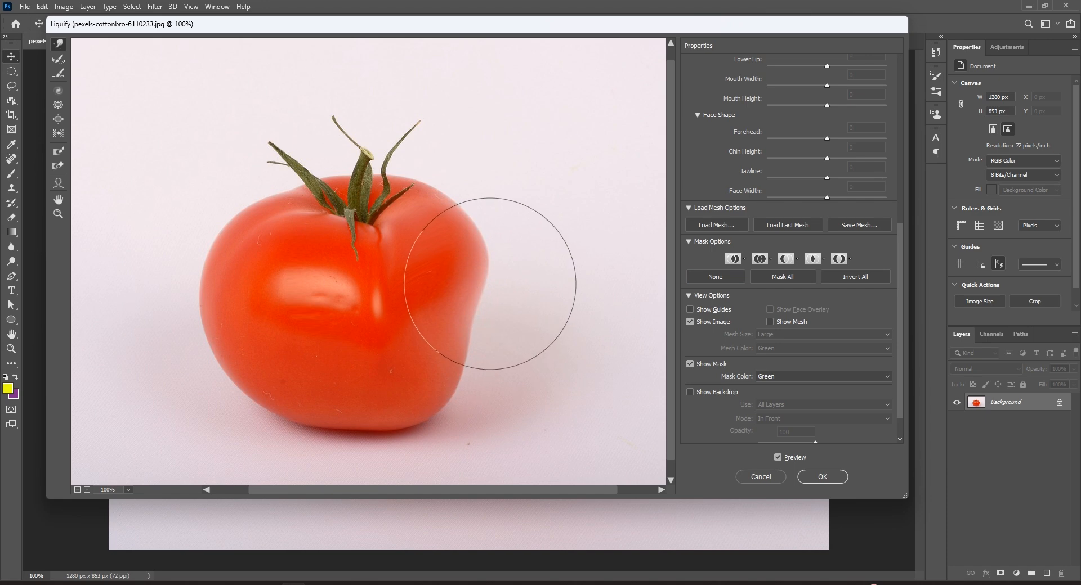
Compare the warped tomato with the original by toggling the preview, and apply the Liquify filter
{"action": "left_click", "coordinate": [778, 457]}
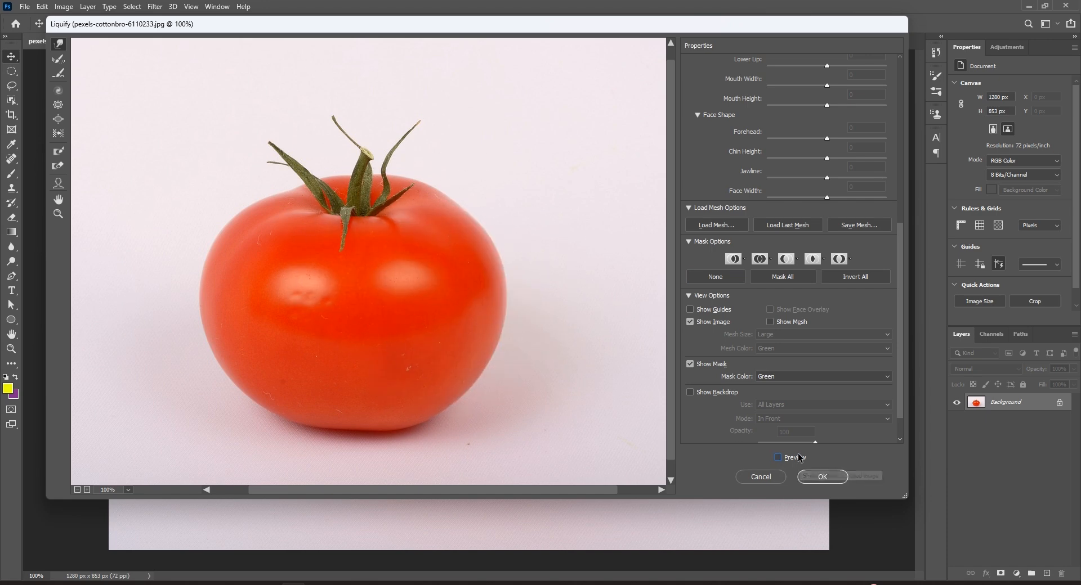
{"action": "left_click", "coordinate": [791, 457]}
{"action": "left_click", "coordinate": [788, 457]}
{"action": "left_click", "coordinate": [788, 457]}
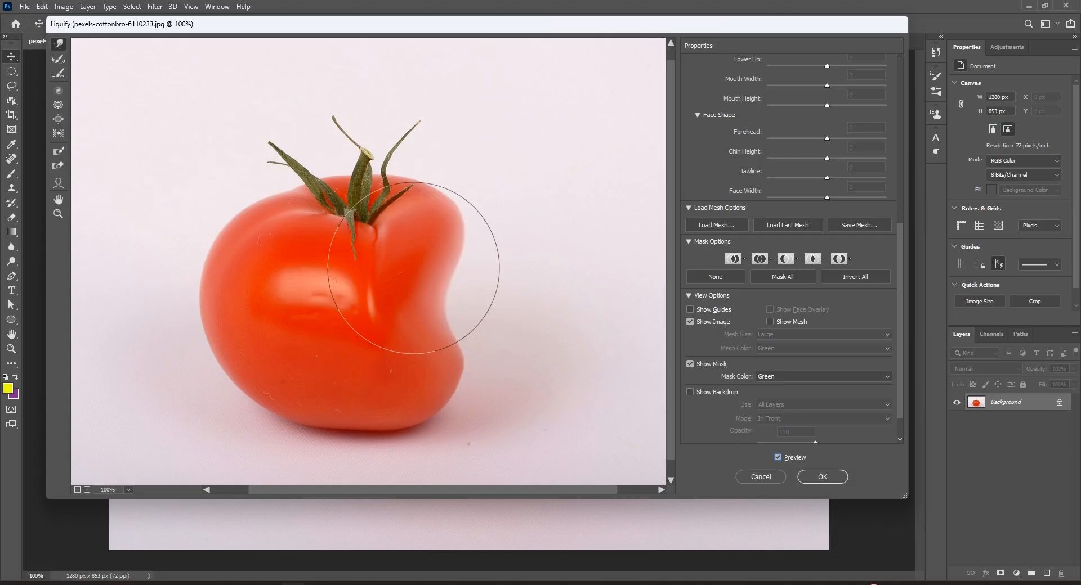
{"action": "left_click", "coordinate": [778, 458]}
{"action": "left_click", "coordinate": [778, 457]}
{"action": "left_click", "coordinate": [778, 457]}
{"action": "left_click", "coordinate": [778, 457]}
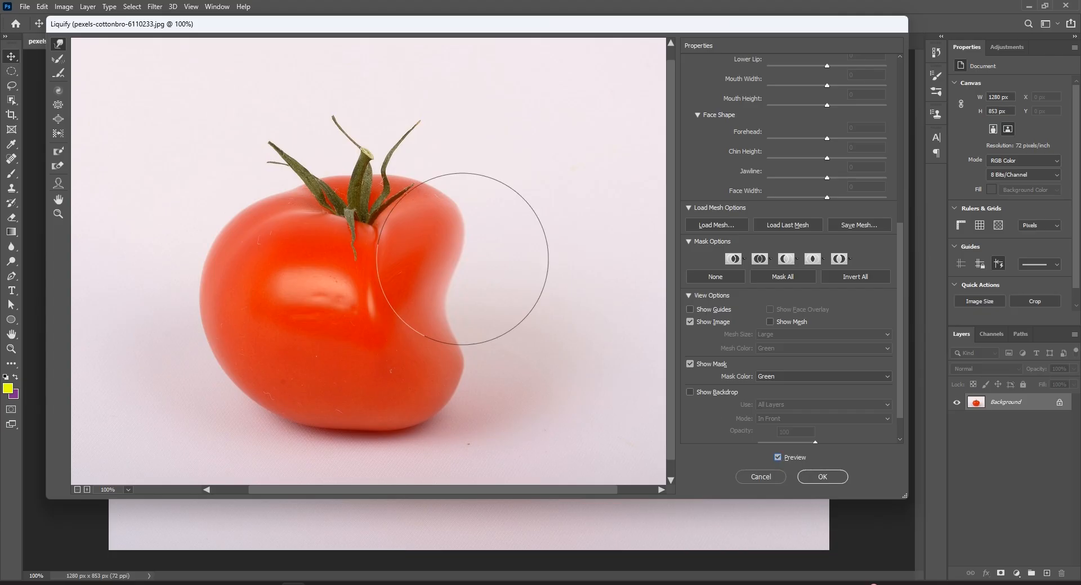
{"action": "left_click", "coordinate": [806, 481]}
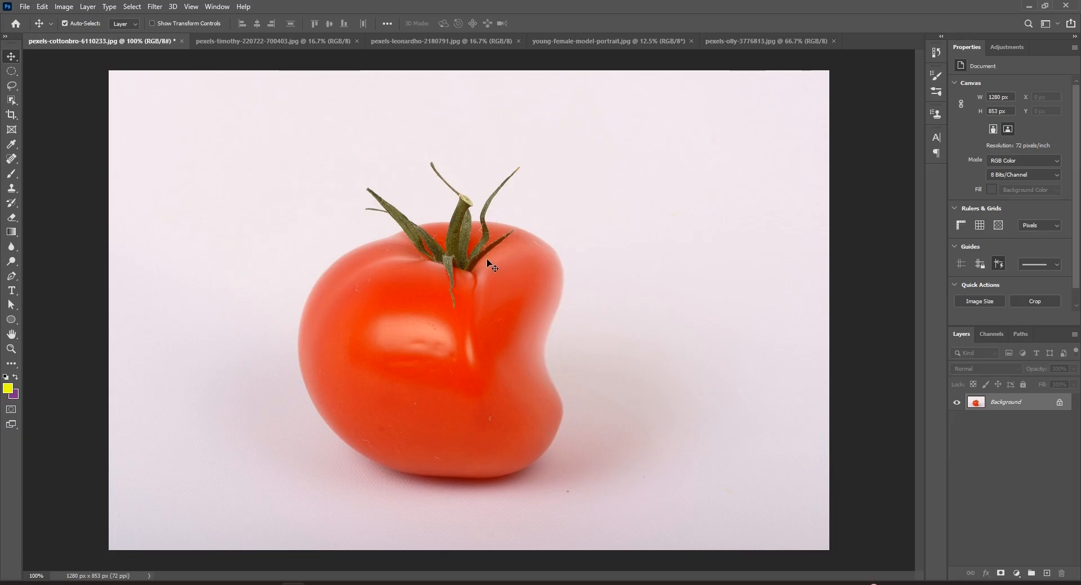
Switch to the pexels-leonardho-2180791.jpg photo and open it in the Liquify filter, framed on the hips at 33.3%
{"action": "left_click", "coordinate": [258, 43]}
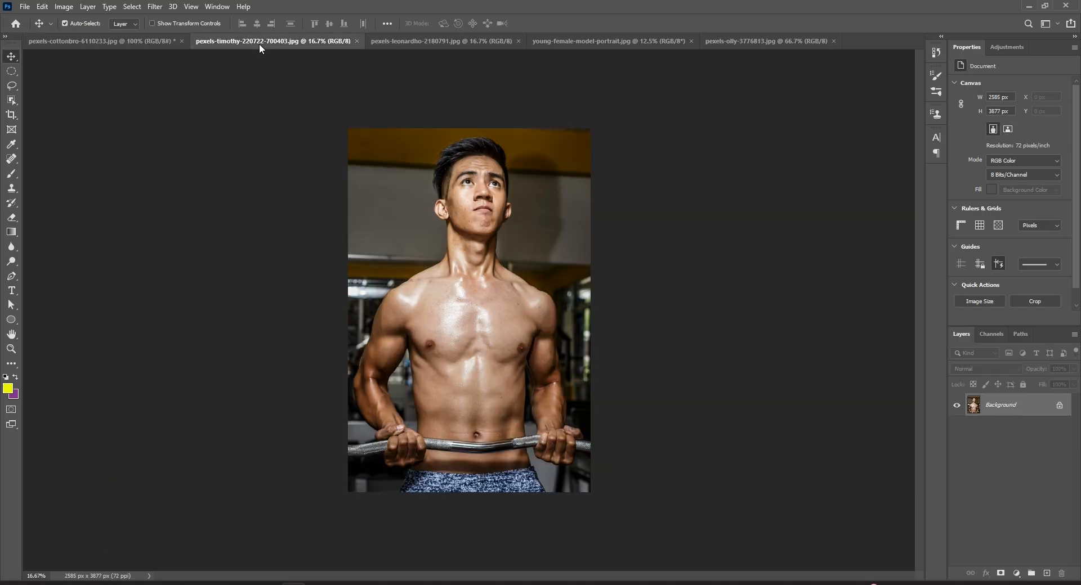
{"action": "left_click", "coordinate": [393, 45]}
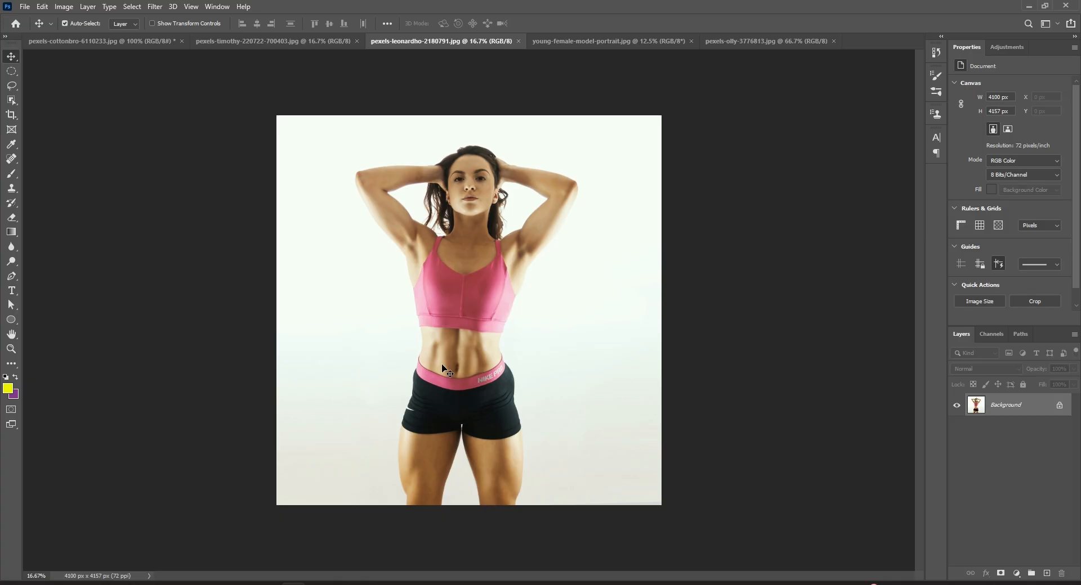
{"action": "scroll", "coordinate": [435, 361], "scroll_direction": "up", "scroll_amount": 3}
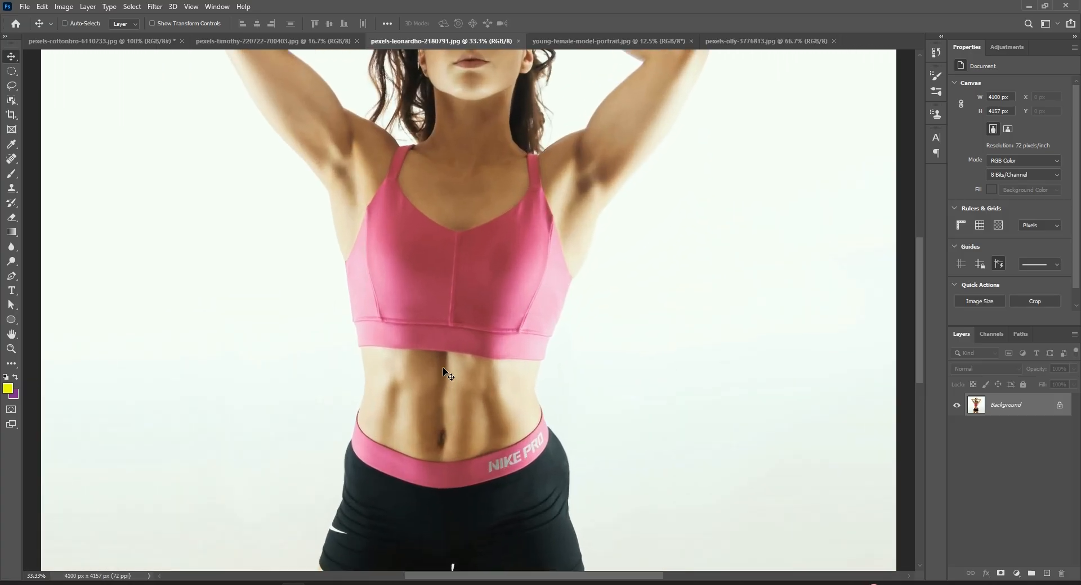
{"action": "left_click_drag", "start_coordinate": [451, 434], "coordinate": [465, 244]}
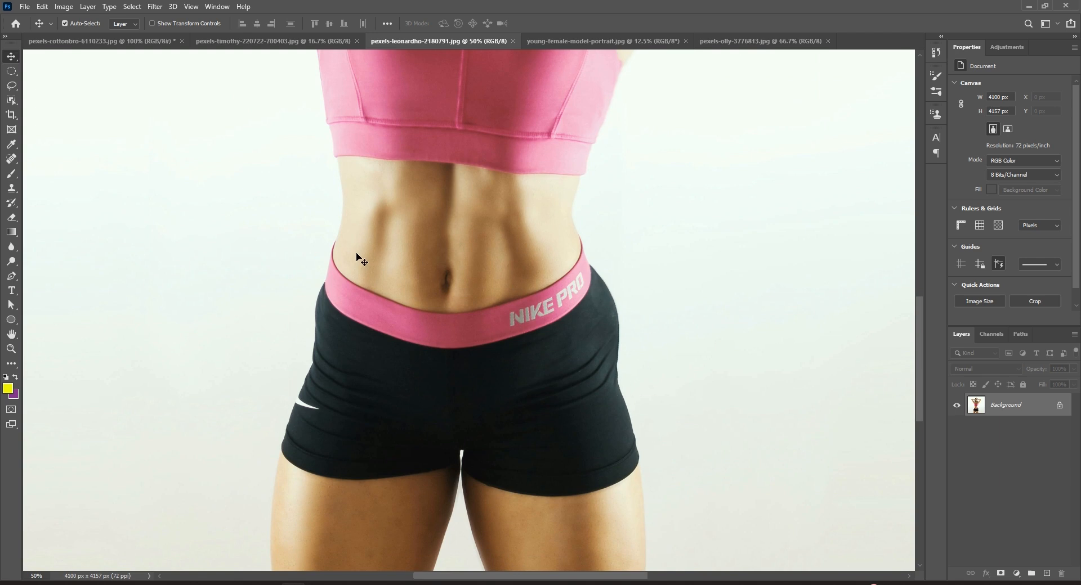
{"action": "left_click", "coordinate": [155, 7]}
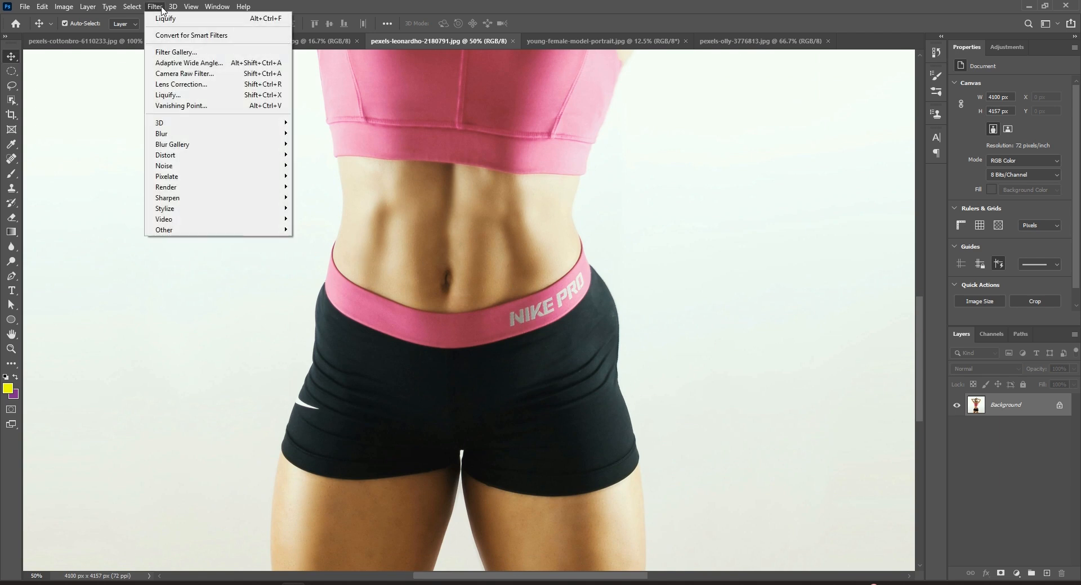
{"action": "left_click", "coordinate": [194, 96]}
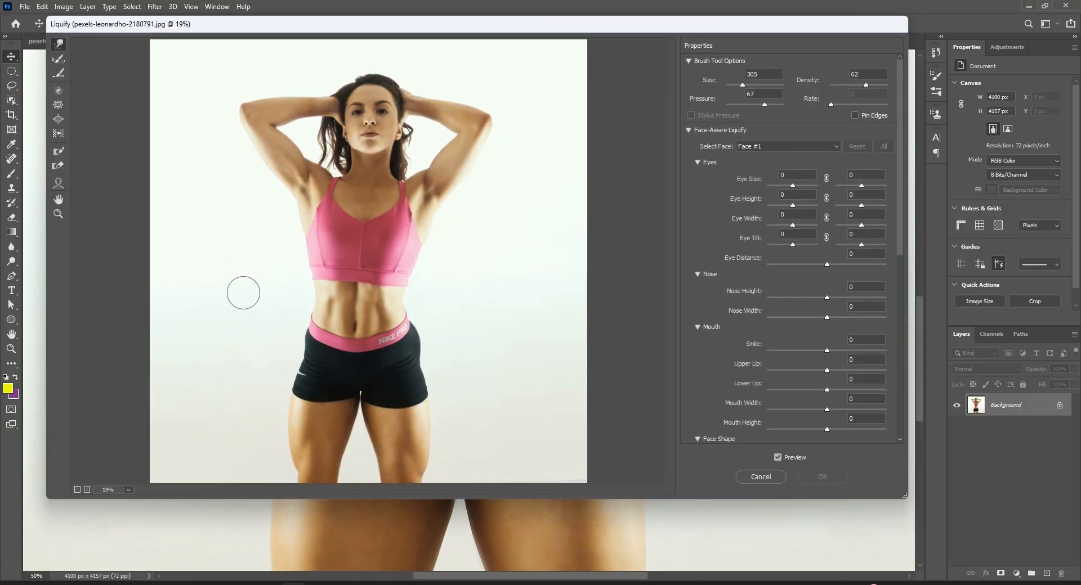
{"action": "key", "text": "ctrl+plus"}
{"action": "key", "text": "ctrl+plus"}
{"action": "left_click_drag", "start_coordinate": [321, 362], "coordinate": [410, 197]}
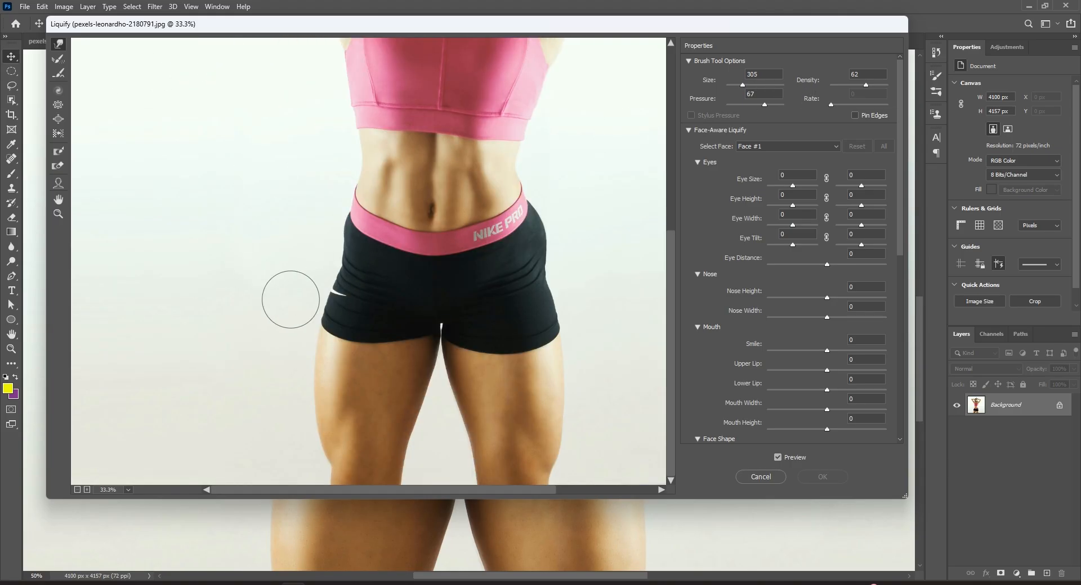
Push both hips of the black shorts outward with the Forward Warp tool, raising the brush size to 400
{"action": "mouse_move", "coordinate": [341, 272]}
{"action": "left_mouse_down"}
{"action": "mouse_move", "coordinate": [355, 246]}
{"action": "mouse_move", "coordinate": [345, 249]}
{"action": "left_mouse_up"}
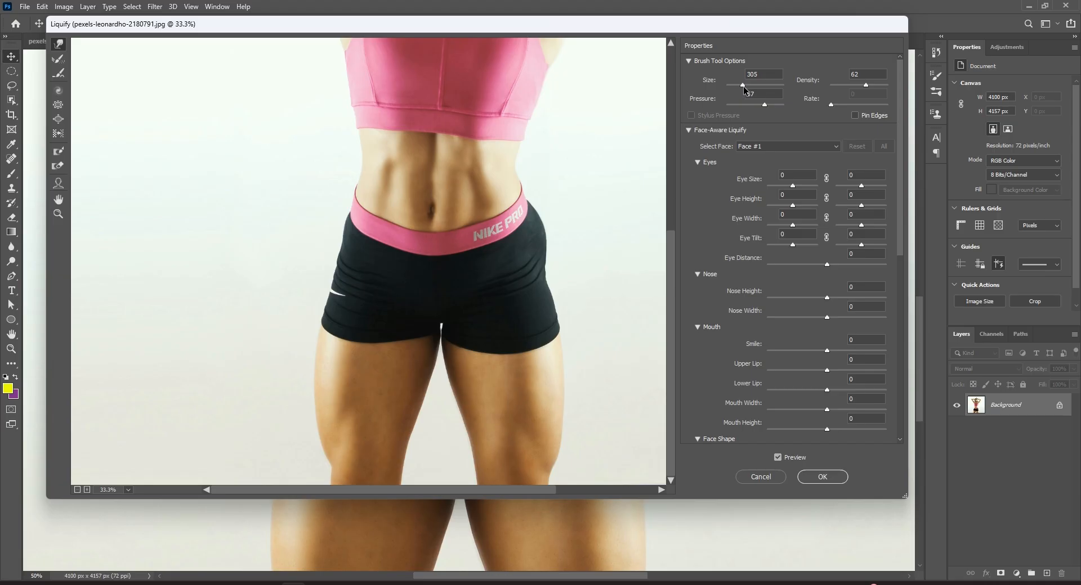
{"action": "left_click_drag", "start_coordinate": [749, 85], "coordinate": [749, 86]}
{"action": "key", "text": "bracketright"}
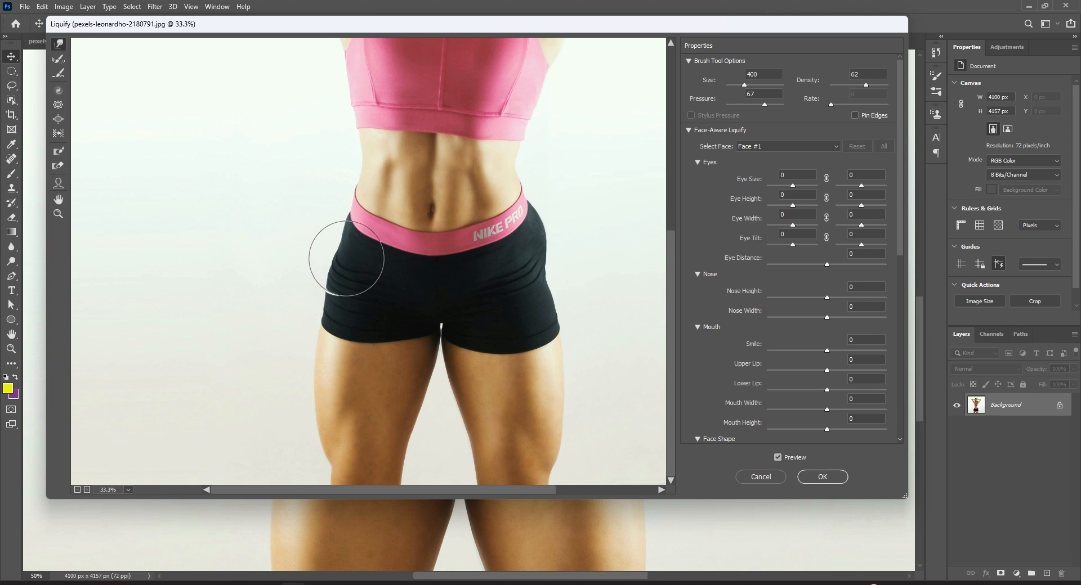
{"action": "left_click_drag", "start_coordinate": [332, 283], "coordinate": [331, 245]}
{"action": "left_click_drag", "start_coordinate": [539, 276], "coordinate": [545, 277]}
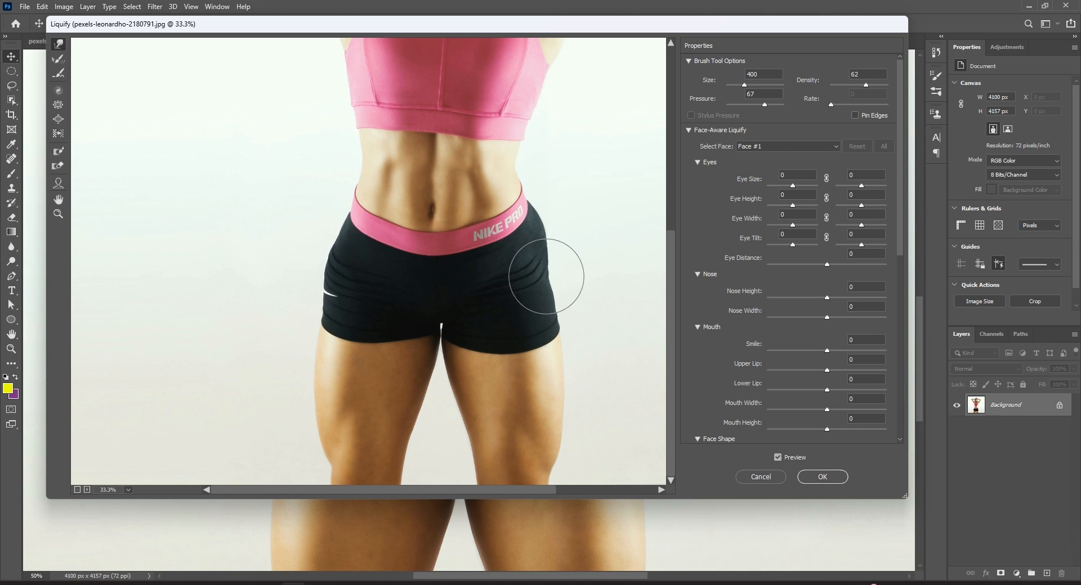
{"action": "mouse_move", "coordinate": [547, 292]}
{"action": "left_mouse_down"}
{"action": "mouse_move", "coordinate": [542, 248]}
{"action": "mouse_move", "coordinate": [554, 287]}
{"action": "mouse_move", "coordinate": [552, 244]}
{"action": "mouse_move", "coordinate": [565, 283]}
{"action": "mouse_move", "coordinate": [571, 258]}
{"action": "left_mouse_up"}
{"action": "left_click_drag", "start_coordinate": [327, 297], "coordinate": [321, 299]}
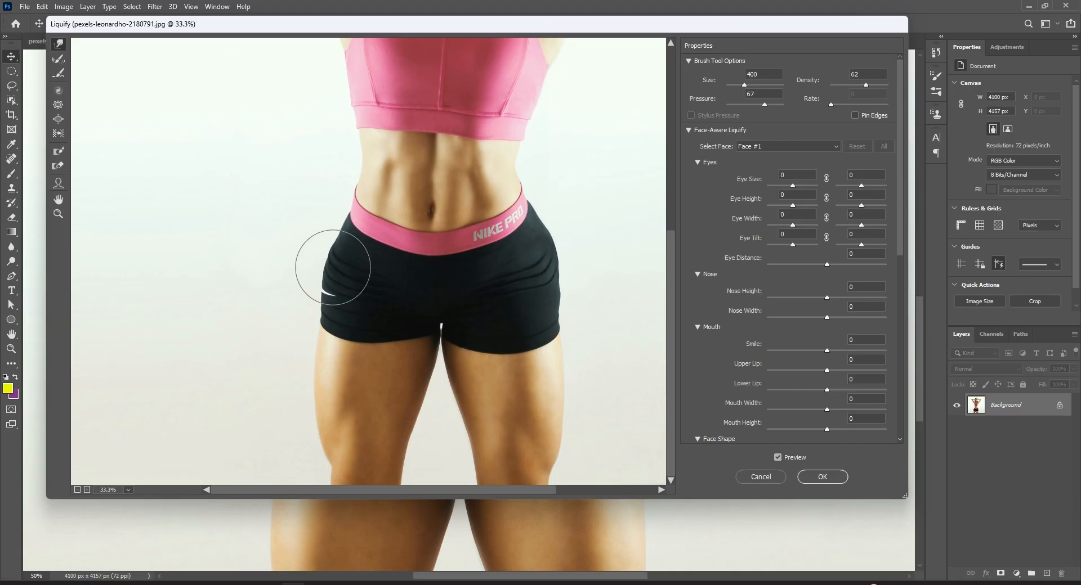
{"action": "left_click_drag", "start_coordinate": [548, 296], "coordinate": [554, 296]}
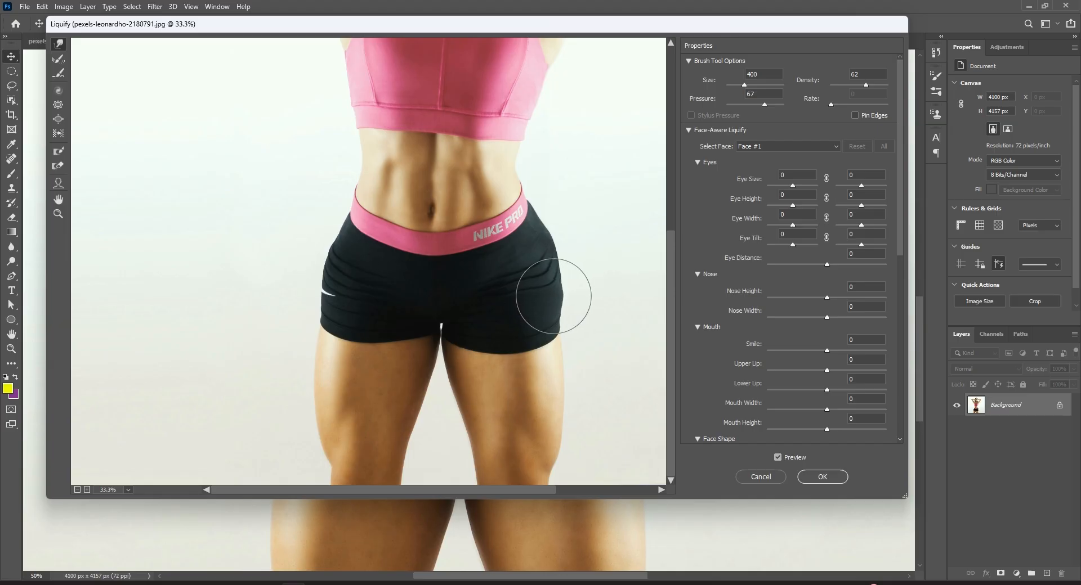
Choose the Smooth tool and compare the reshaped hips with the original in the full-figure view by toggling the preview
{"action": "left_click", "coordinate": [62, 74]}
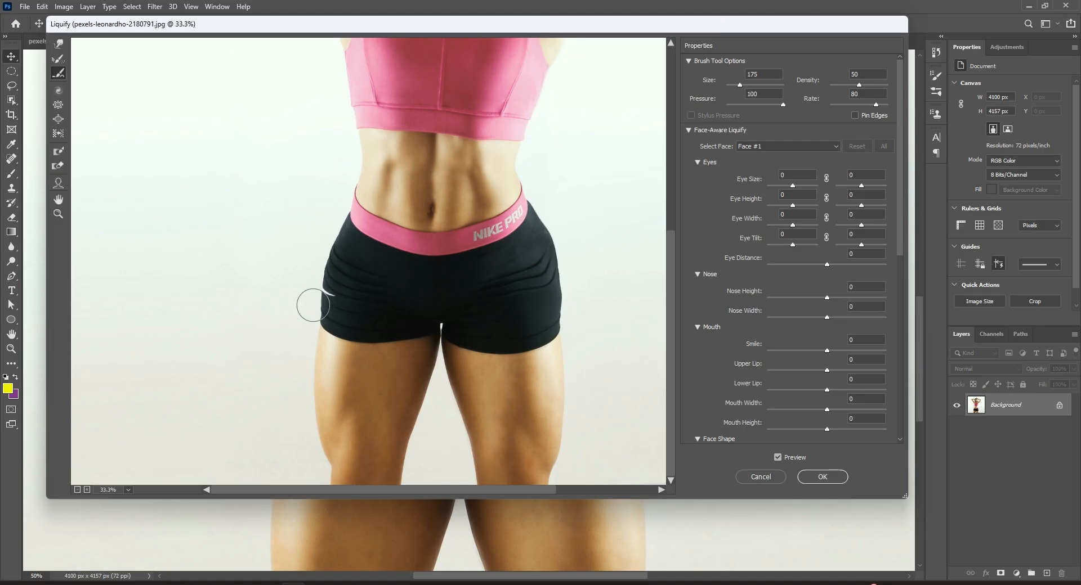
{"action": "key", "text": "ctrl+minus"}
{"action": "key", "text": "ctrl+minus"}
{"action": "key", "text": "ctrl+minus"}
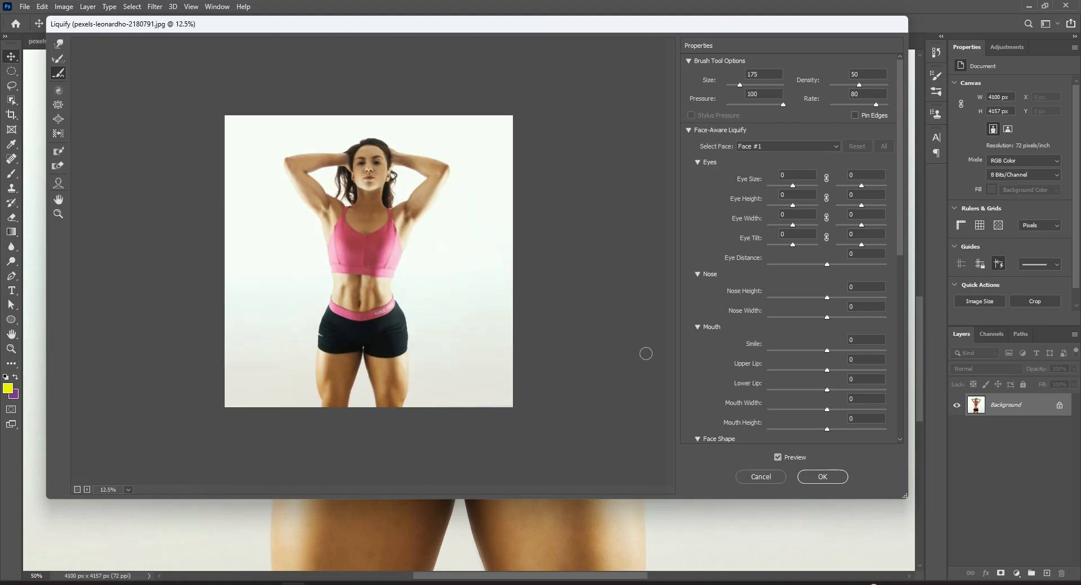
{"action": "left_click", "coordinate": [780, 459]}
{"action": "left_click", "coordinate": [781, 459]}
{"action": "left_click", "coordinate": [781, 460]}
{"action": "left_click", "coordinate": [781, 460]}
{"action": "left_click", "coordinate": [782, 460]}
{"action": "left_click", "coordinate": [781, 460]}
{"action": "left_click", "coordinate": [782, 460]}
{"action": "left_click", "coordinate": [781, 460]}
{"action": "key", "text": "ctrl+plus"}
{"action": "key", "text": "ctrl+plus"}
{"action": "key", "text": "ctrl+plus"}
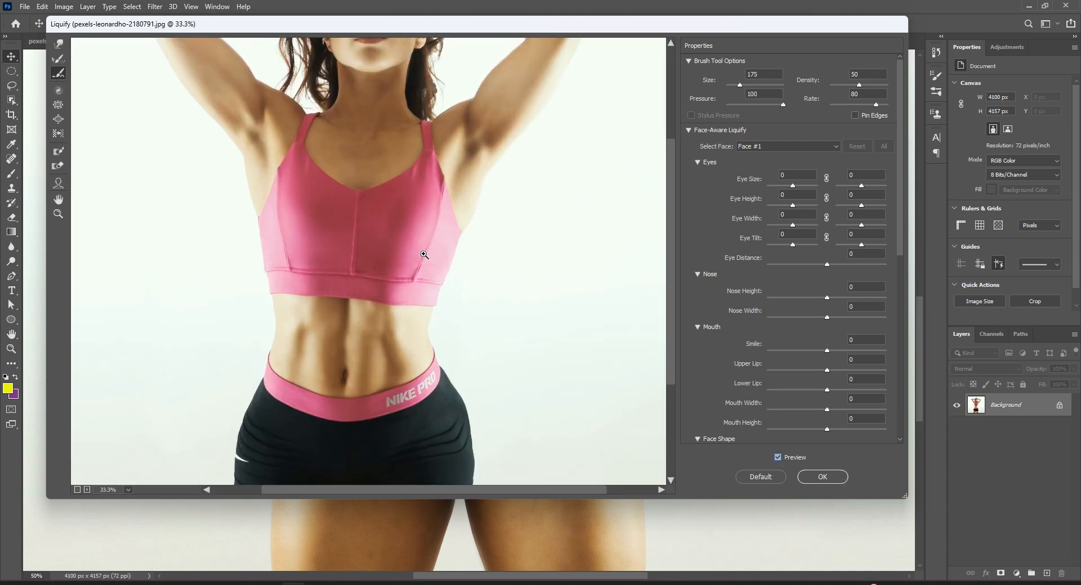
Pull both sides of the waist inward above the waistband with the Forward Warp tool at brush size 500
{"action": "key", "text": "p"}
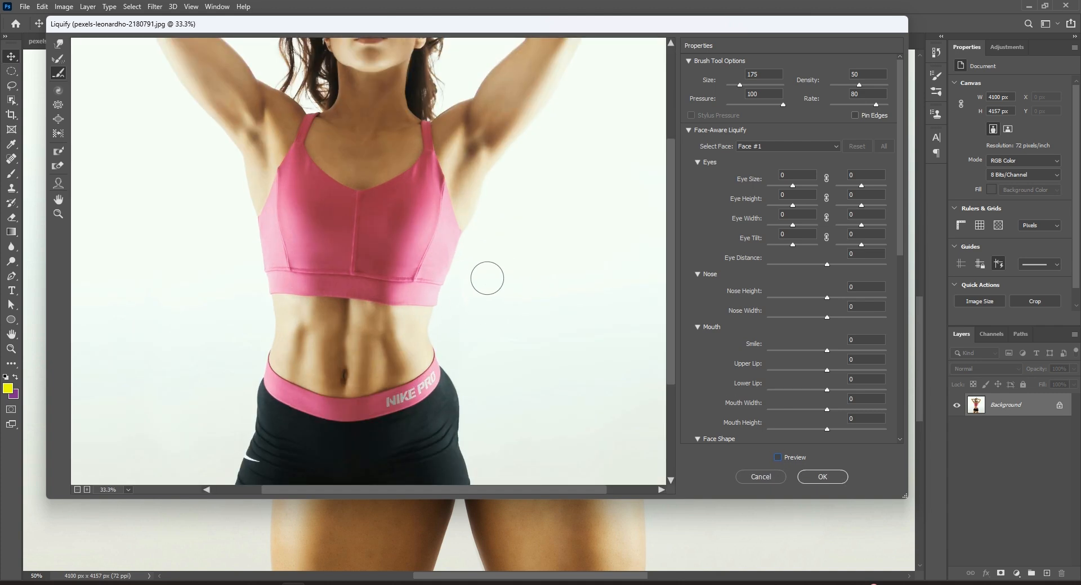
{"action": "left_click", "coordinate": [787, 457]}
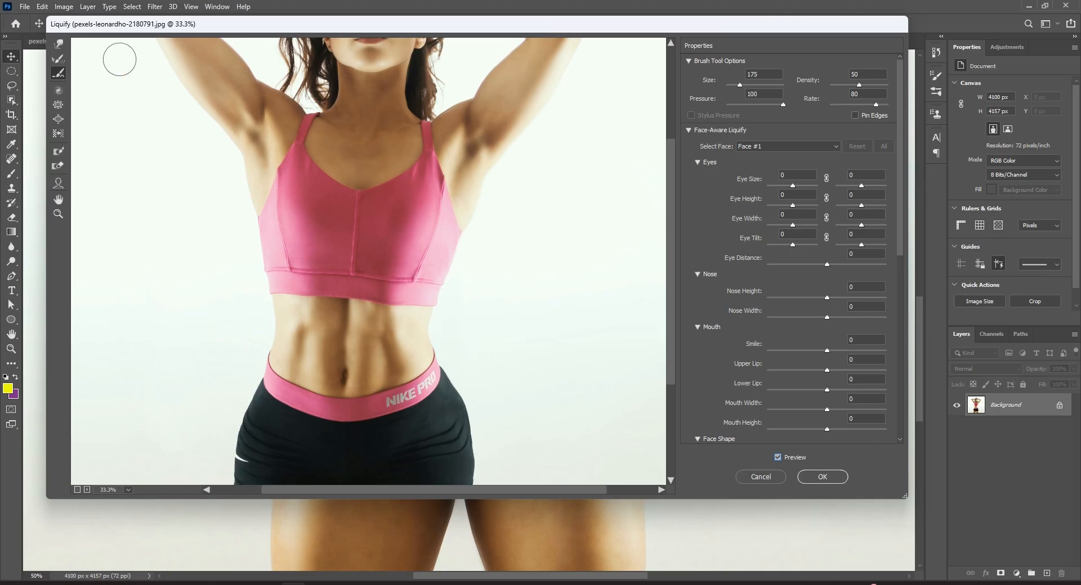
{"action": "left_click", "coordinate": [58, 43]}
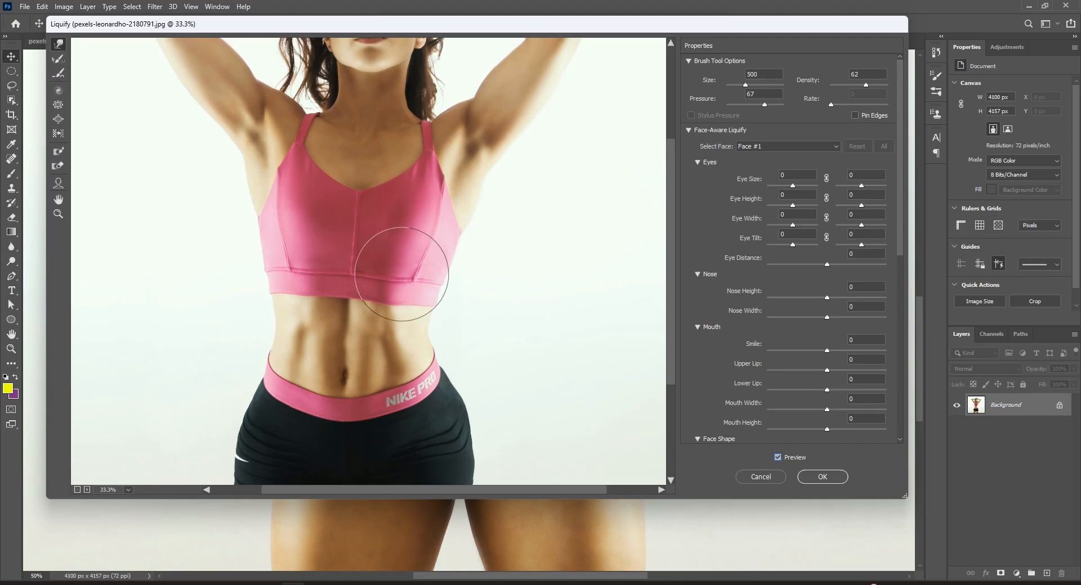
{"action": "key", "text": "bracketleft"}
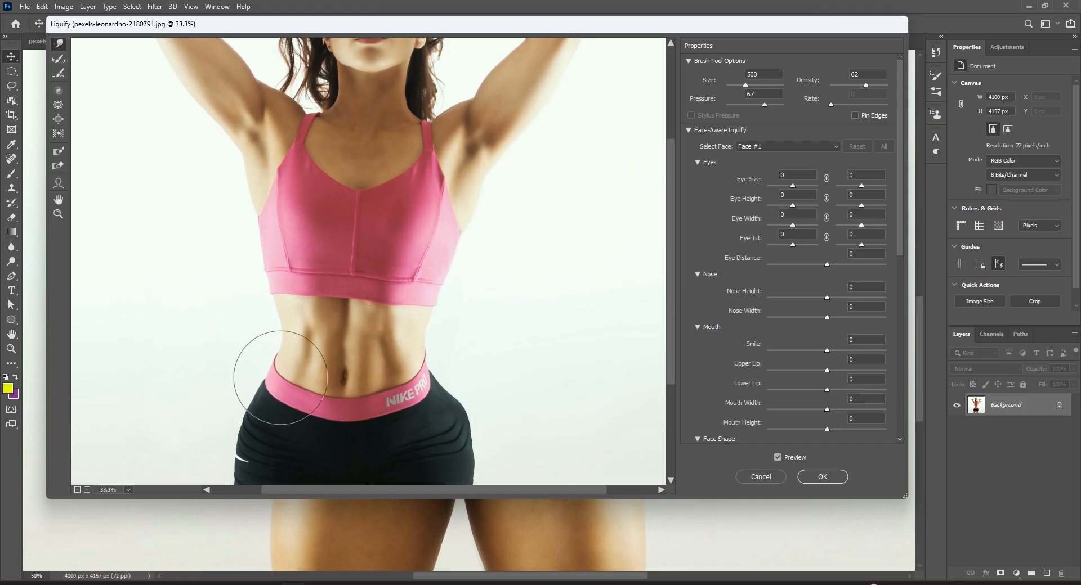
{"action": "scroll", "coordinate": [416, 369], "scroll_direction": "down", "scroll_amount": 4}
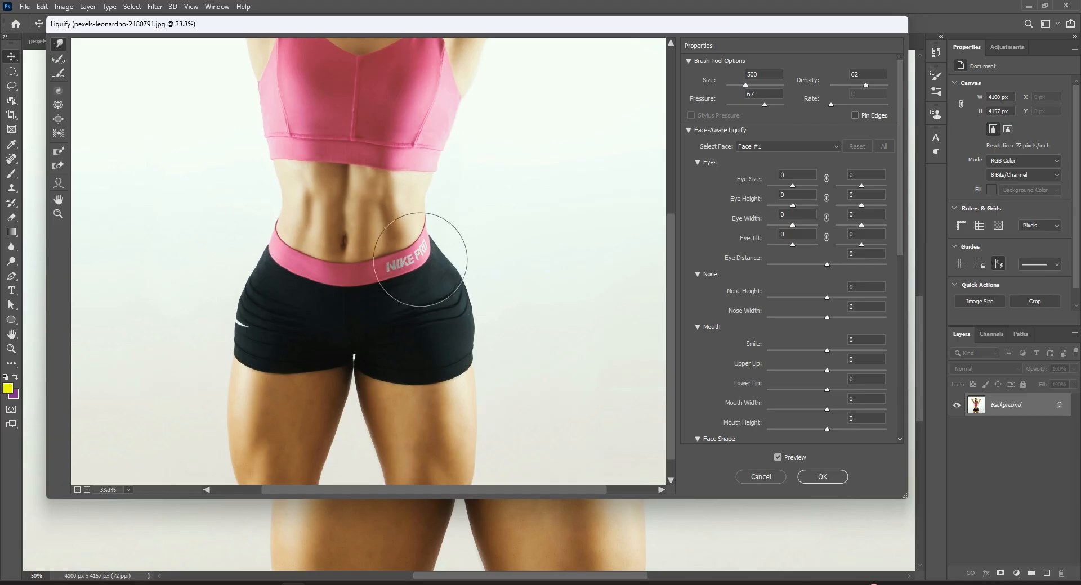
{"action": "left_click_drag", "start_coordinate": [417, 251], "coordinate": [407, 245]}
{"action": "left_click_drag", "start_coordinate": [281, 219], "coordinate": [288, 216]}
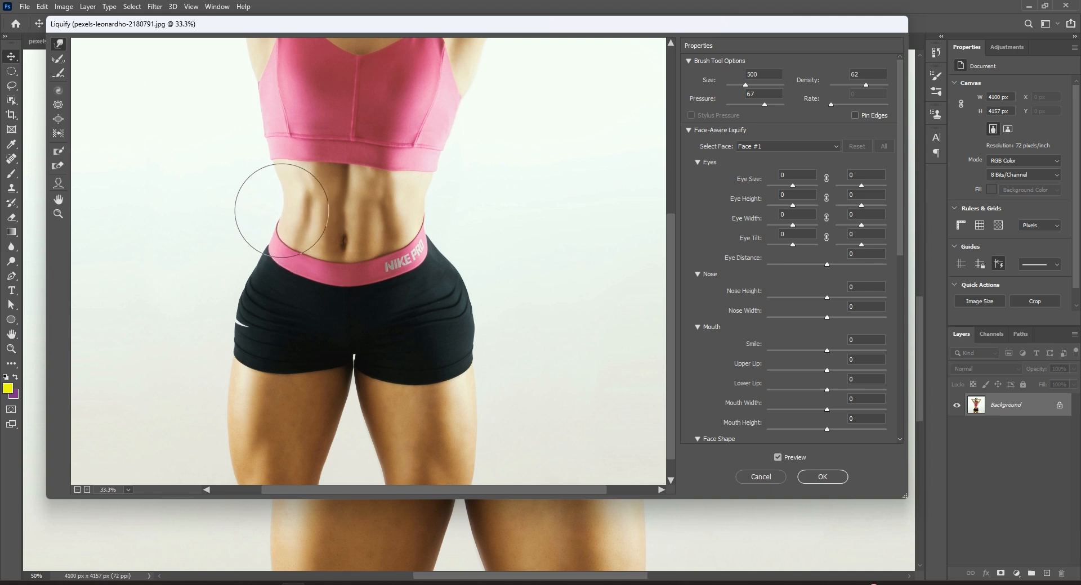
Compare the narrowed waist with the original in the full-figure view at 12.5% by toggling the preview
{"action": "left_click", "coordinate": [566, 245], "text": "alt"}
{"action": "left_click", "coordinate": [566, 245], "text": "alt"}
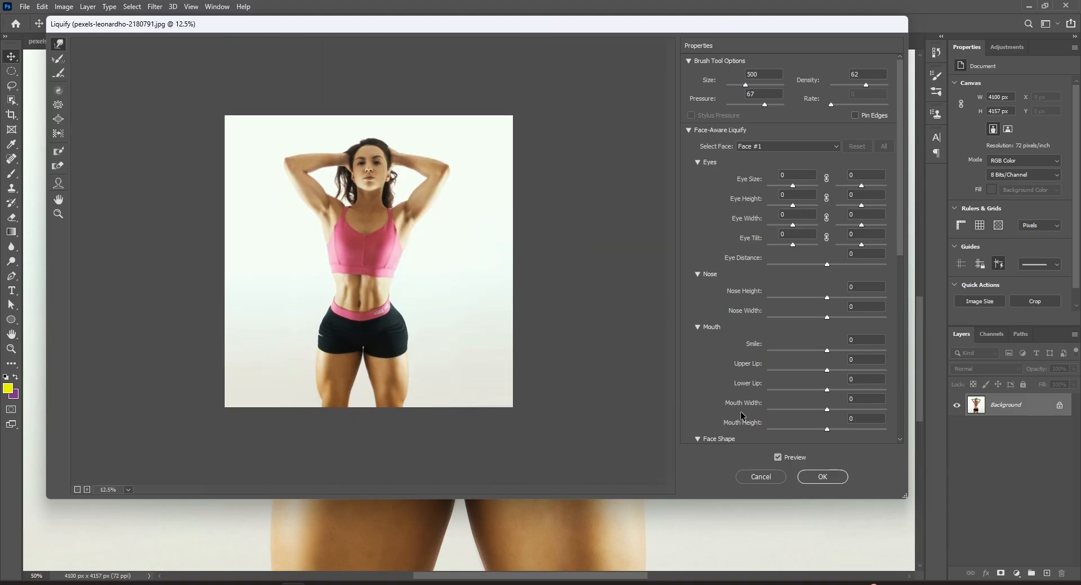
{"action": "left_click", "coordinate": [781, 460]}
{"action": "left_click", "coordinate": [780, 459]}
{"action": "left_click", "coordinate": [780, 459]}
{"action": "left_click", "coordinate": [778, 458]}
Enlarge the muscles of both upper arms with the Bloat tool at brush size 600
{"action": "key", "text": "ctrl+plus"}
{"action": "left_click", "coordinate": [58, 58]}
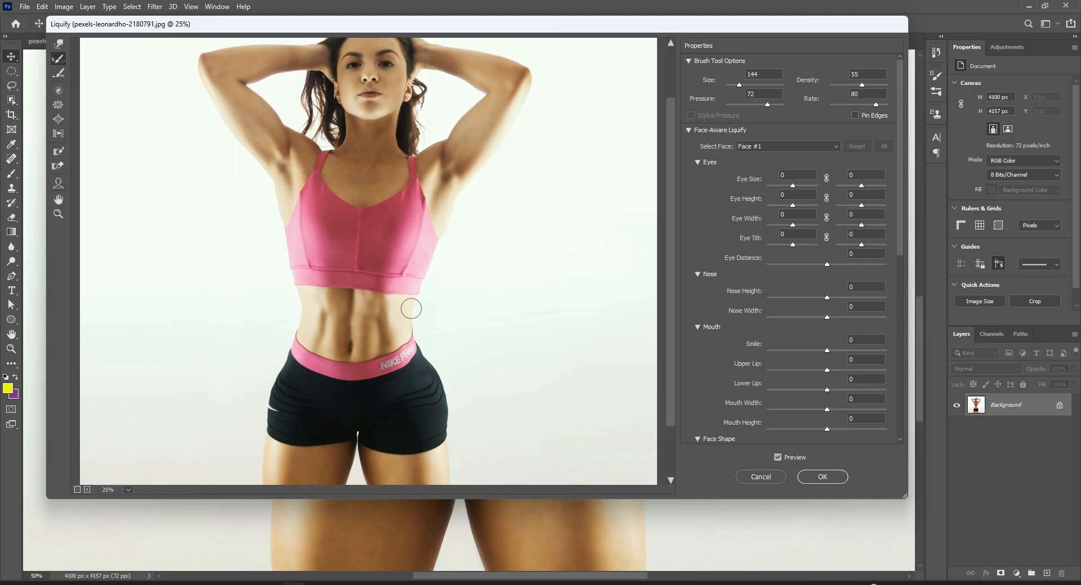
{"action": "scroll", "coordinate": [504, 367], "scroll_direction": "up", "scroll_amount": 2}
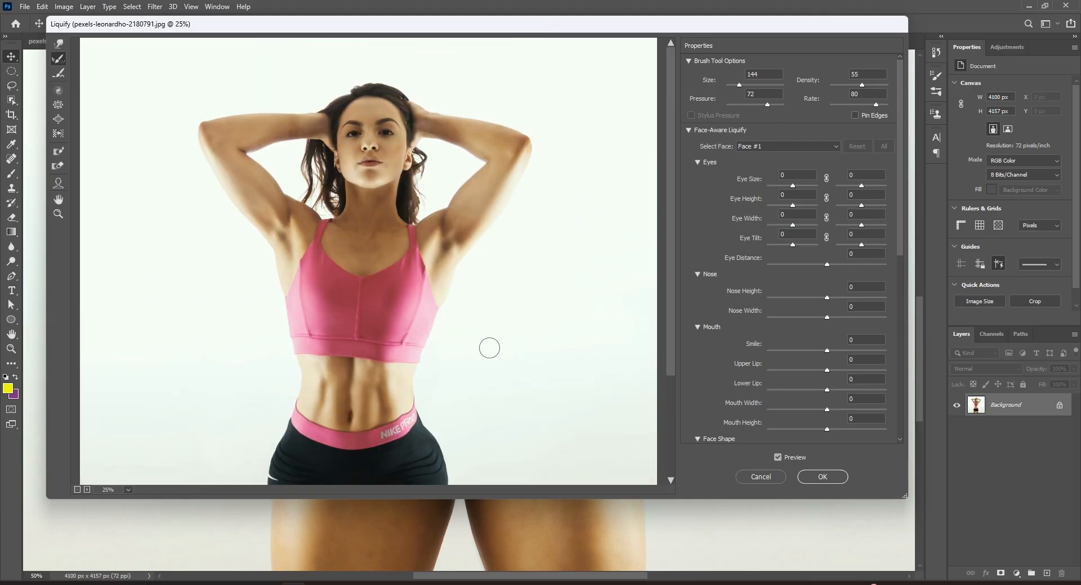
{"action": "left_click", "coordinate": [58, 122]}
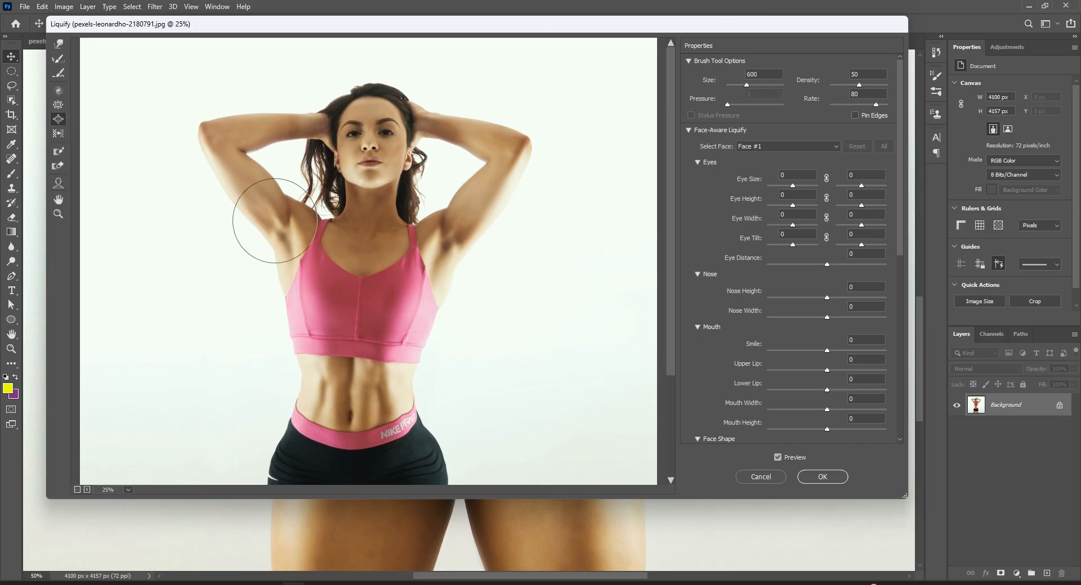
{"action": "left_click", "coordinate": [248, 193]}
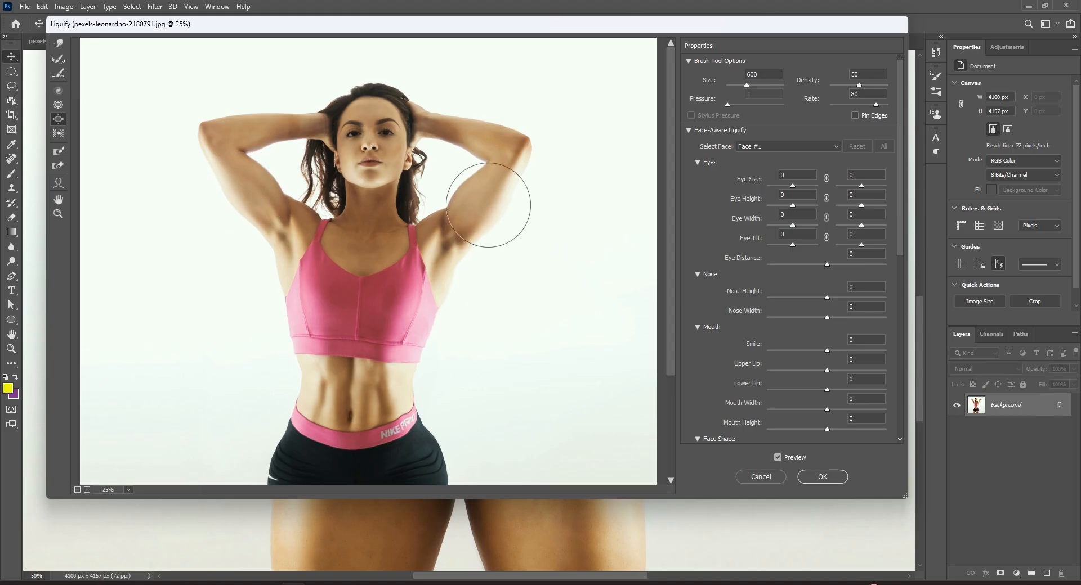
{"action": "left_click", "coordinate": [253, 191]}
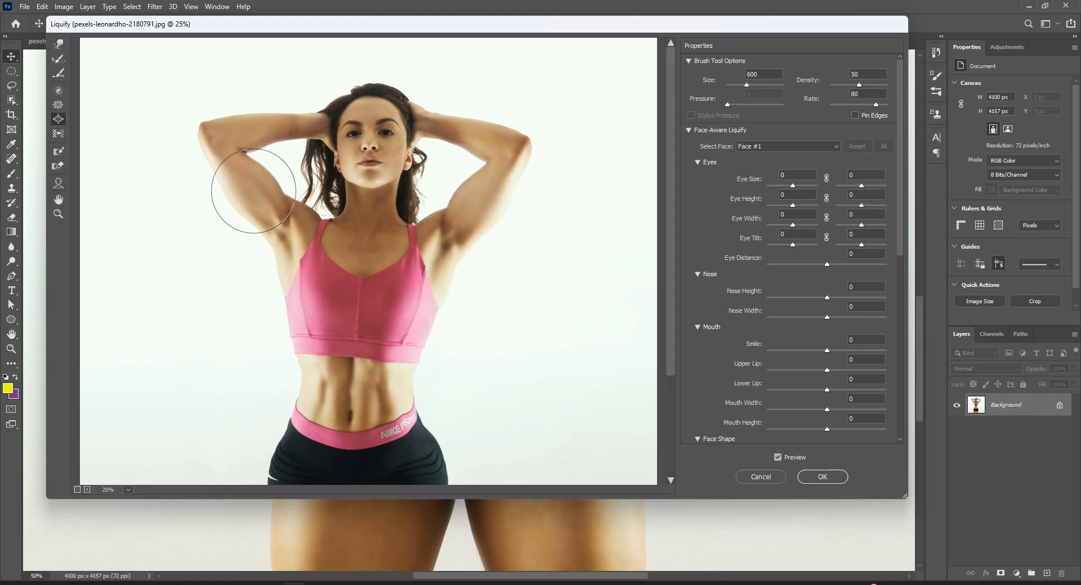
Compare the enlarged upper arms with the original by toggling the preview
{"action": "left_click", "coordinate": [777, 457]}
{"action": "left_click", "coordinate": [777, 457]}
{"action": "left_click", "coordinate": [776, 457]}
{"action": "left_click", "coordinate": [777, 457]}
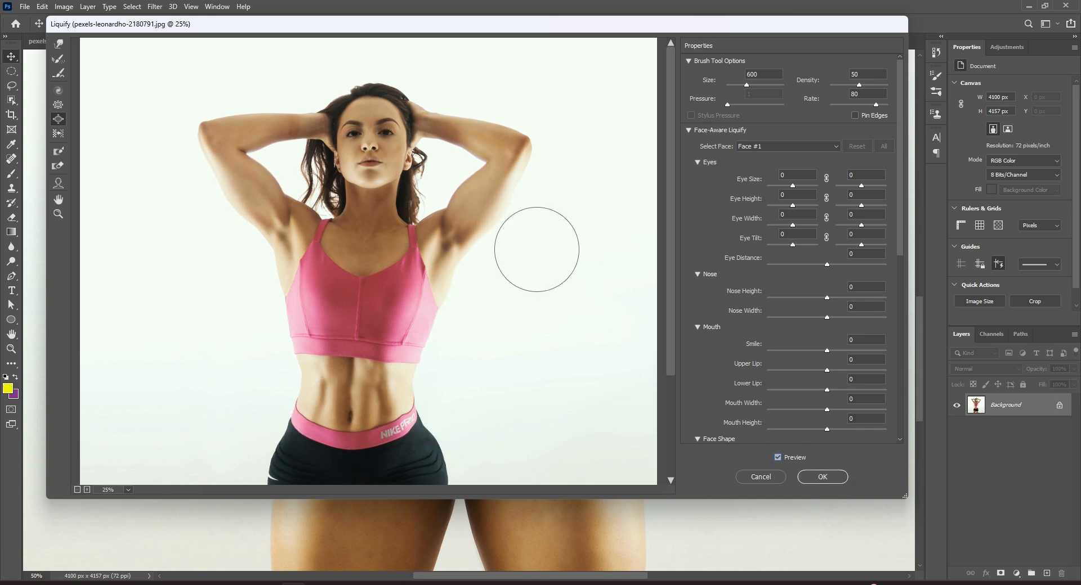
Examine the chest and shoulders close up at 66.7%, toggling the preview to compare with the original
{"action": "key", "text": "ctrl+plus"}
{"action": "key", "text": "ctrl+plus"}
{"action": "key", "text": "ctrl+plus"}
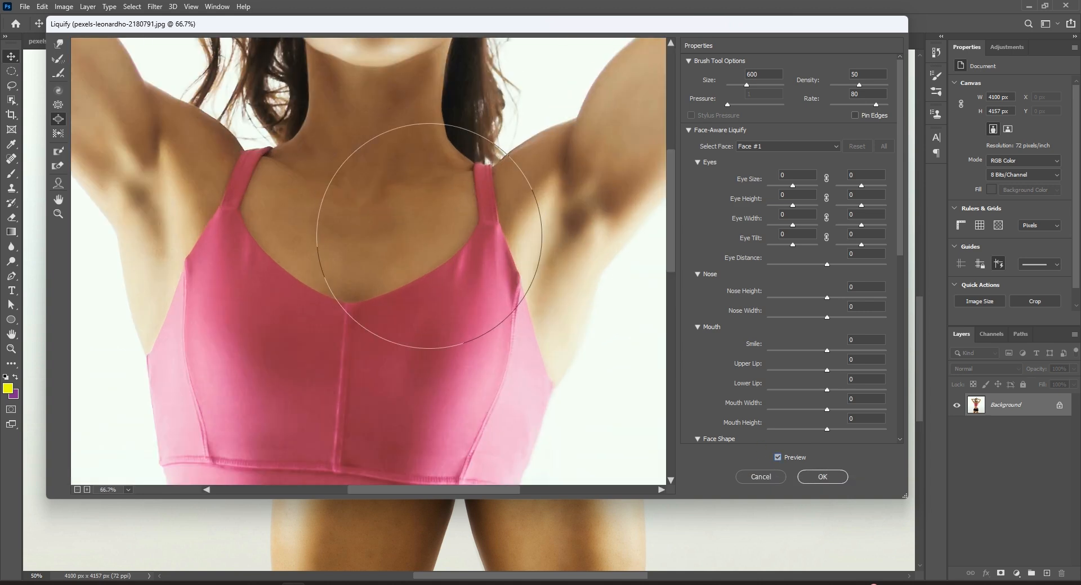
{"action": "key", "text": "p"}
{"action": "key", "text": "p"}
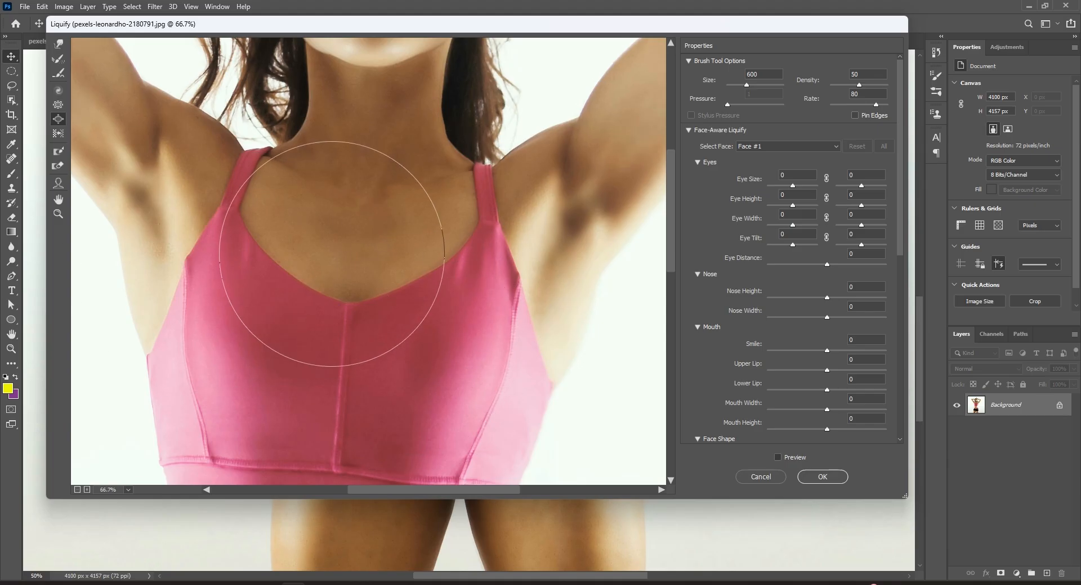
{"action": "key", "text": "p"}
{"action": "left_click", "coordinate": [58, 201]}
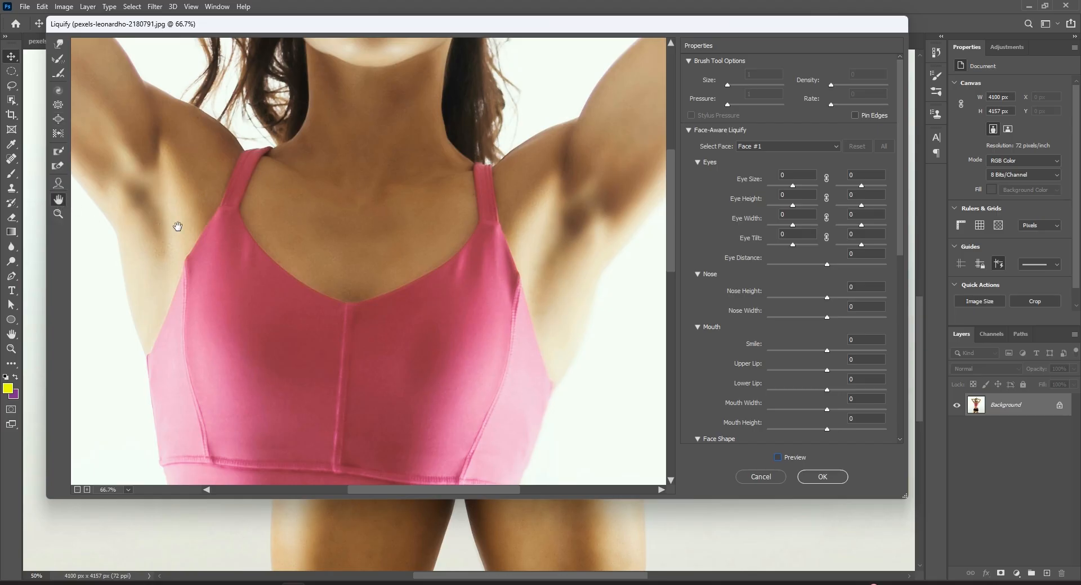
{"action": "key", "text": "p"}
{"action": "key", "text": "p"}
Slim both sides of the jaw with the Forward Warp tool at brush size 250, with the preview turned back on
{"action": "key", "text": "ctrl+minus"}
{"action": "scroll", "coordinate": [402, 230], "scroll_direction": "up", "scroll_amount": 4}
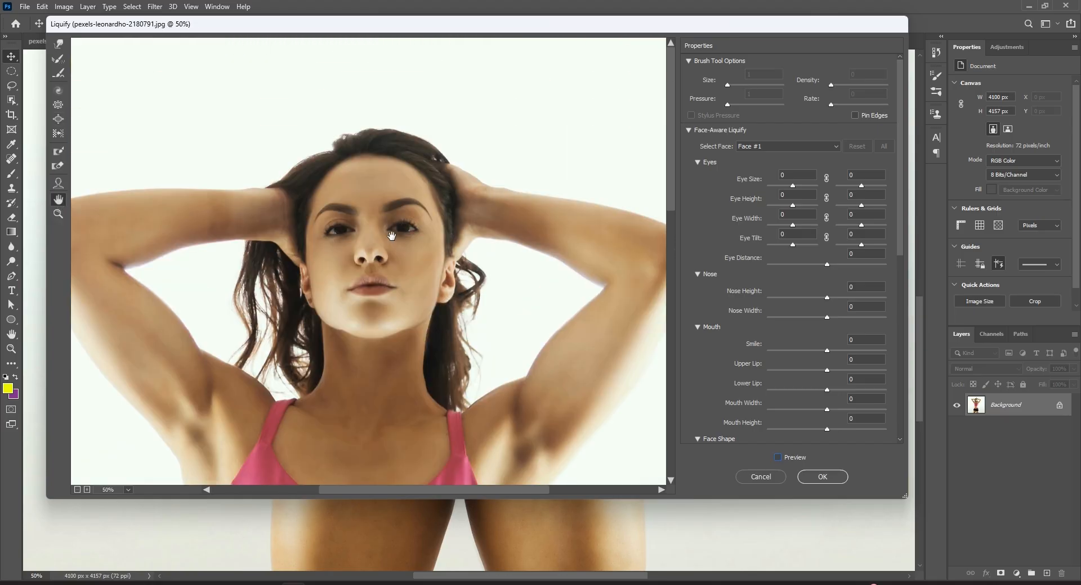
{"action": "key", "text": "ctrl+plus"}
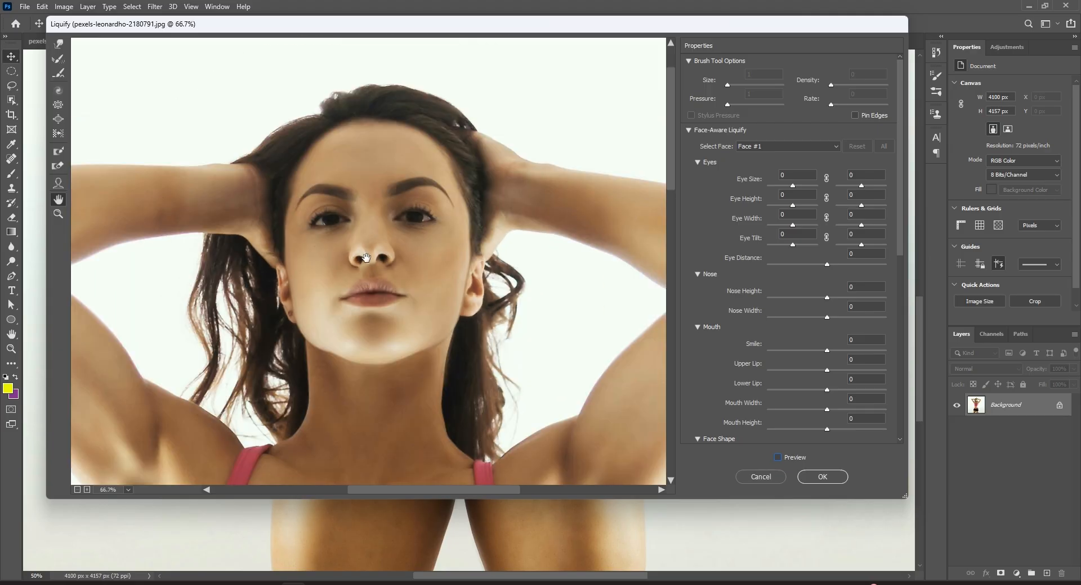
{"action": "left_click", "coordinate": [58, 44]}
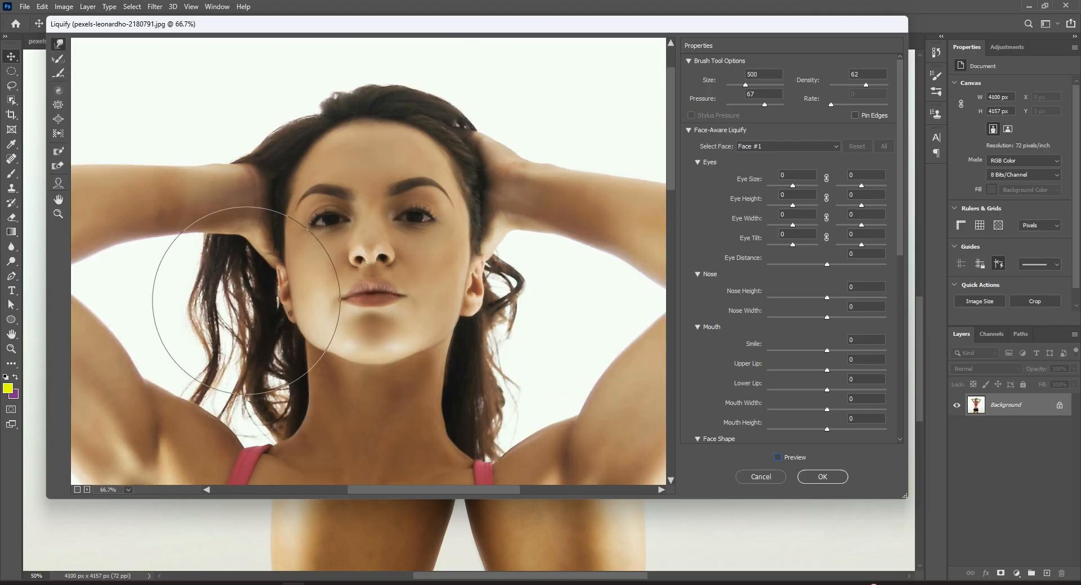
{"action": "key", "text": "bracketleft"}
{"action": "key", "text": "bracketleft"}
{"action": "key", "text": "bracketleft"}
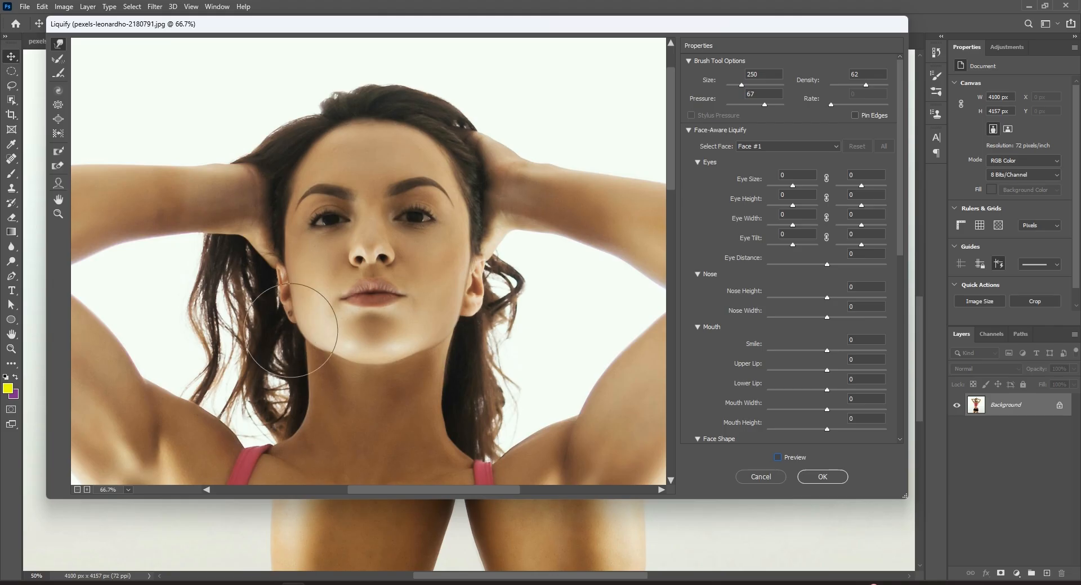
{"action": "left_click", "coordinate": [297, 340]}
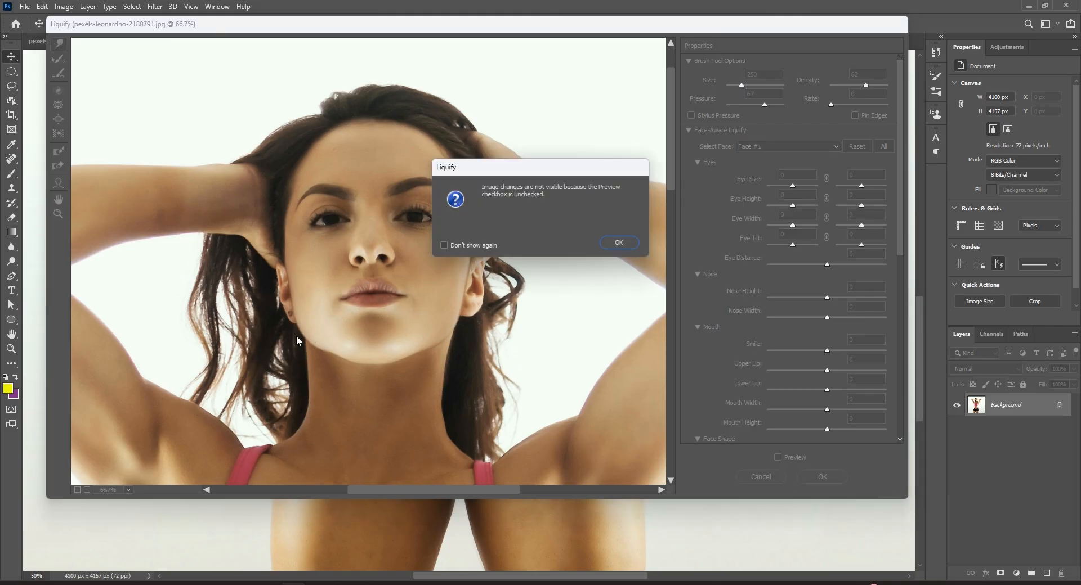
{"action": "left_click", "coordinate": [618, 243]}
{"action": "scroll", "coordinate": [759, 337], "scroll_direction": "down", "scroll_amount": 3}
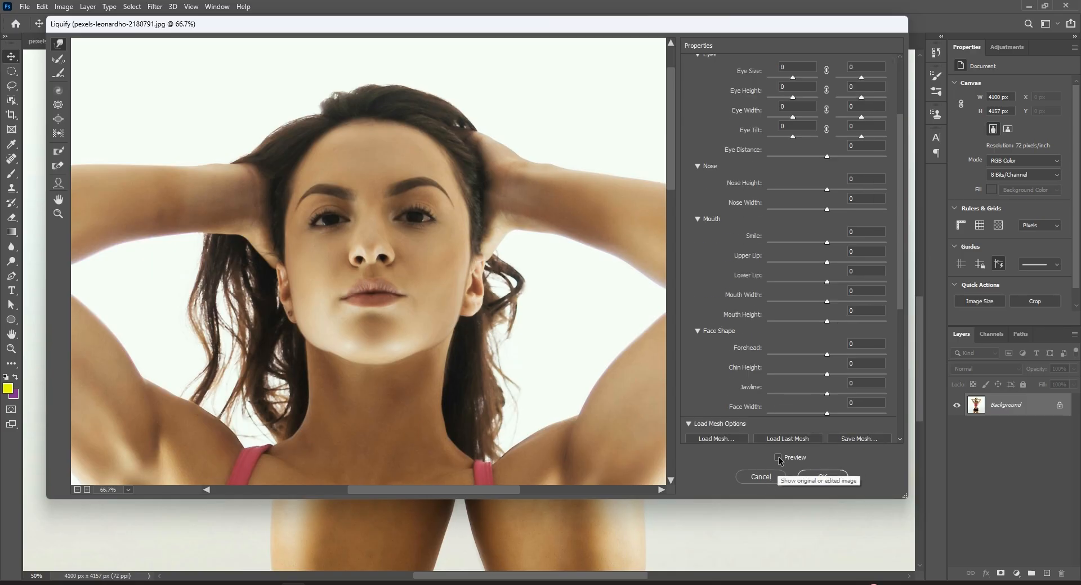
{"action": "left_click", "coordinate": [778, 459]}
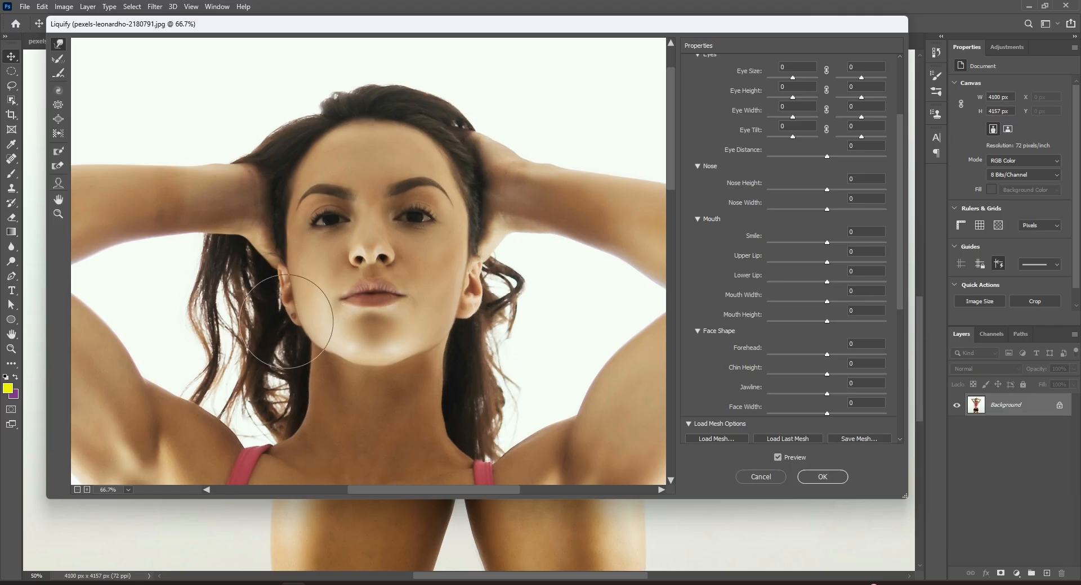
Compare the whole reshaped figure with the original by toggling the preview, and apply the Liquify filter
{"action": "key", "text": "ctrl+minus"}
{"action": "key", "text": "ctrl+minus"}
{"action": "key", "text": "ctrl+minus"}
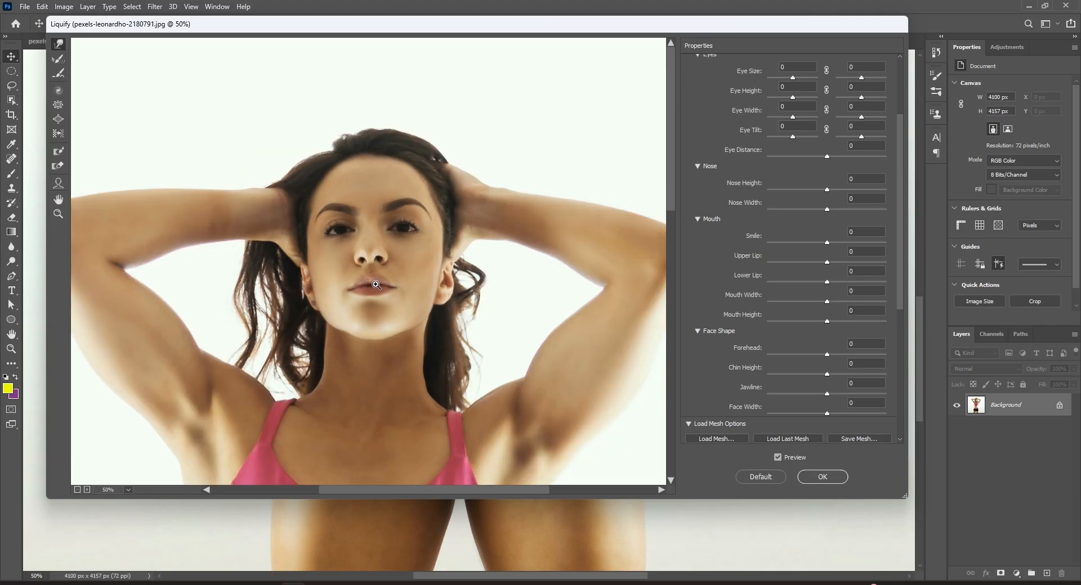
{"action": "key", "text": "ctrl+minus"}
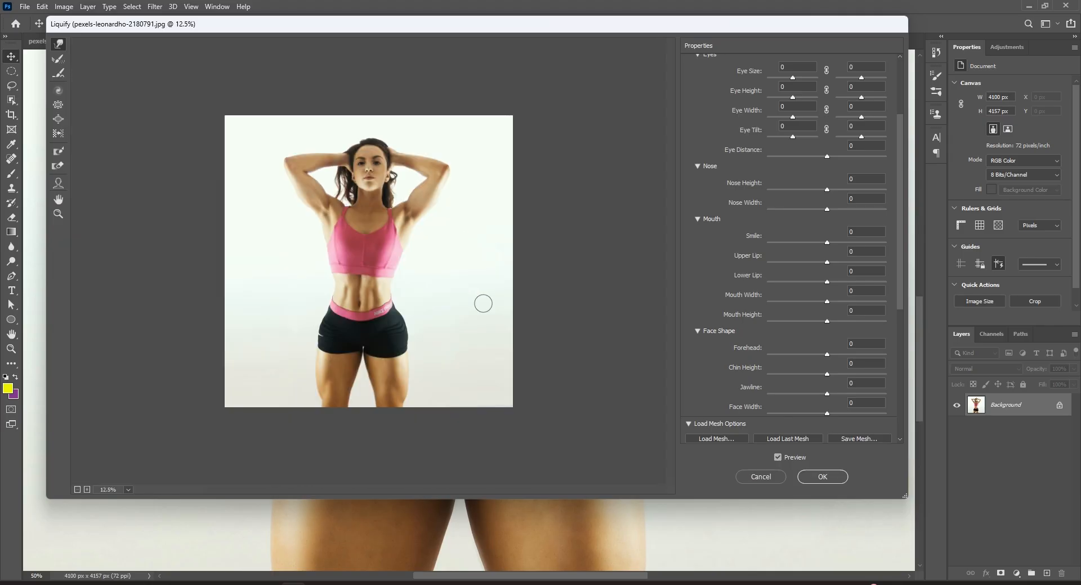
{"action": "left_click", "coordinate": [784, 457]}
{"action": "left_click", "coordinate": [784, 458]}
{"action": "left_click", "coordinate": [784, 457]}
{"action": "left_click", "coordinate": [784, 457]}
{"action": "left_click", "coordinate": [782, 456]}
{"action": "left_click", "coordinate": [783, 456]}
{"action": "left_click", "coordinate": [782, 456]}
{"action": "left_click", "coordinate": [783, 456]}
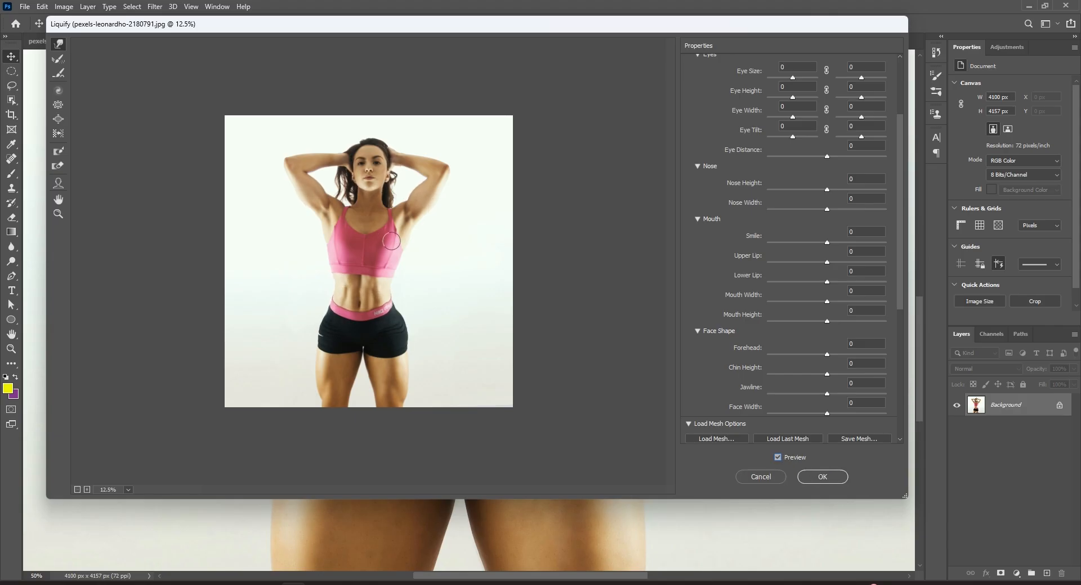
{"action": "left_click", "coordinate": [822, 477]}
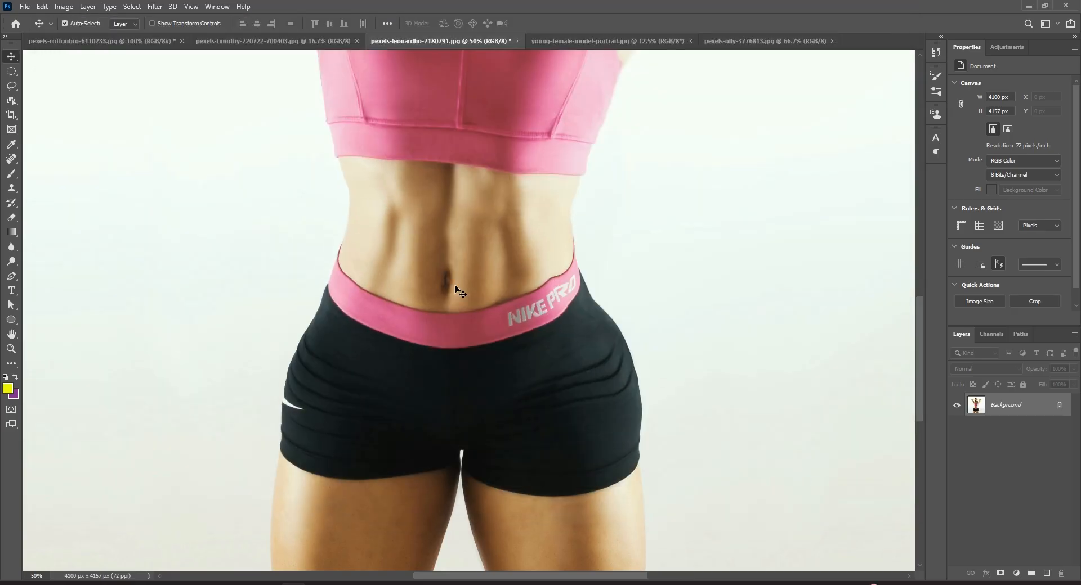
Switch to the young-female-model-portrait.jpg photo and open it in the Liquify filter, framed on the face at 25%
{"action": "scroll", "coordinate": [457, 289], "scroll_direction": "up", "scroll_amount": 2}
{"action": "left_click", "coordinate": [551, 42]}
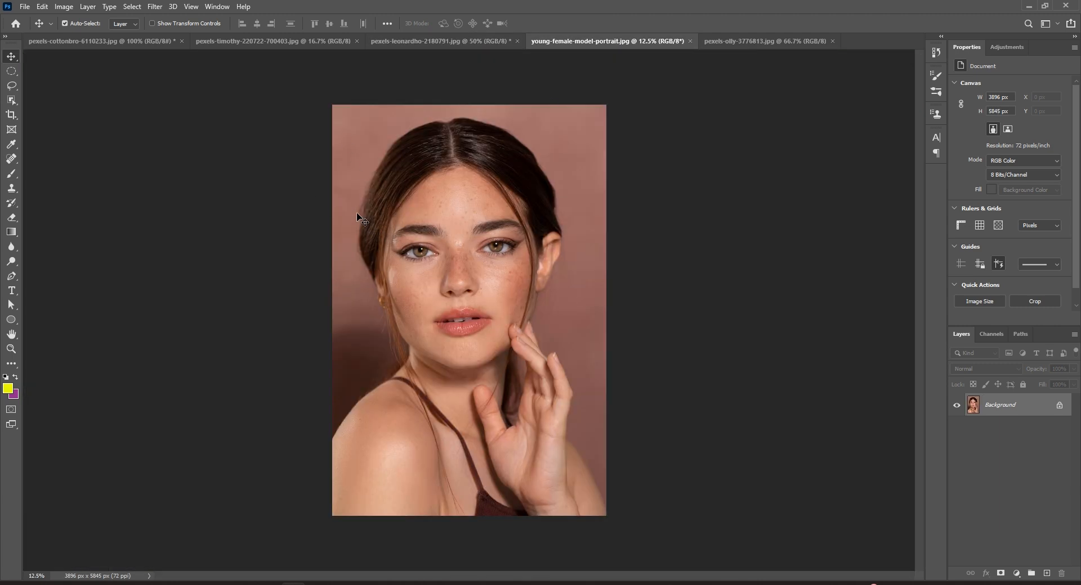
{"action": "left_click", "coordinate": [155, 7]}
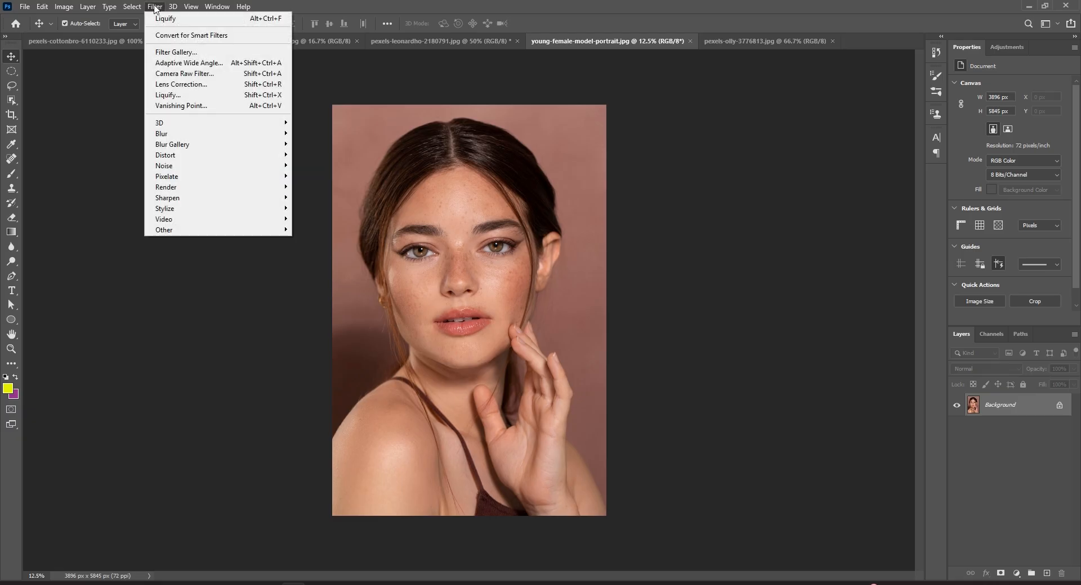
{"action": "left_click", "coordinate": [173, 99]}
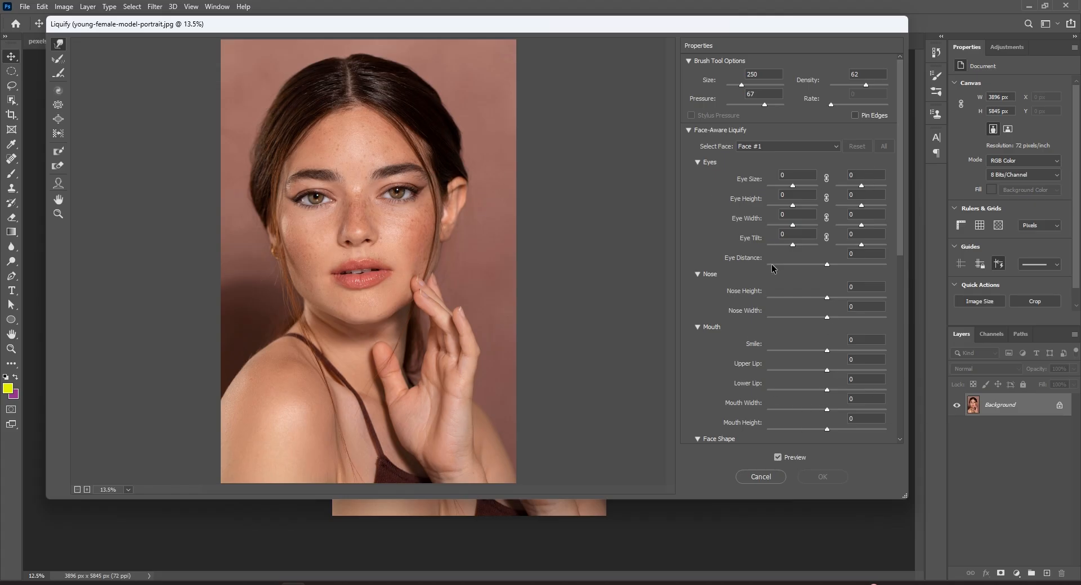
{"action": "scroll", "coordinate": [790, 243], "scroll_direction": "down", "scroll_amount": 2}
{"action": "scroll", "coordinate": [790, 243], "scroll_direction": "up", "scroll_amount": 2}
{"action": "left_click", "coordinate": [468, 251], "text": "ctrl"}
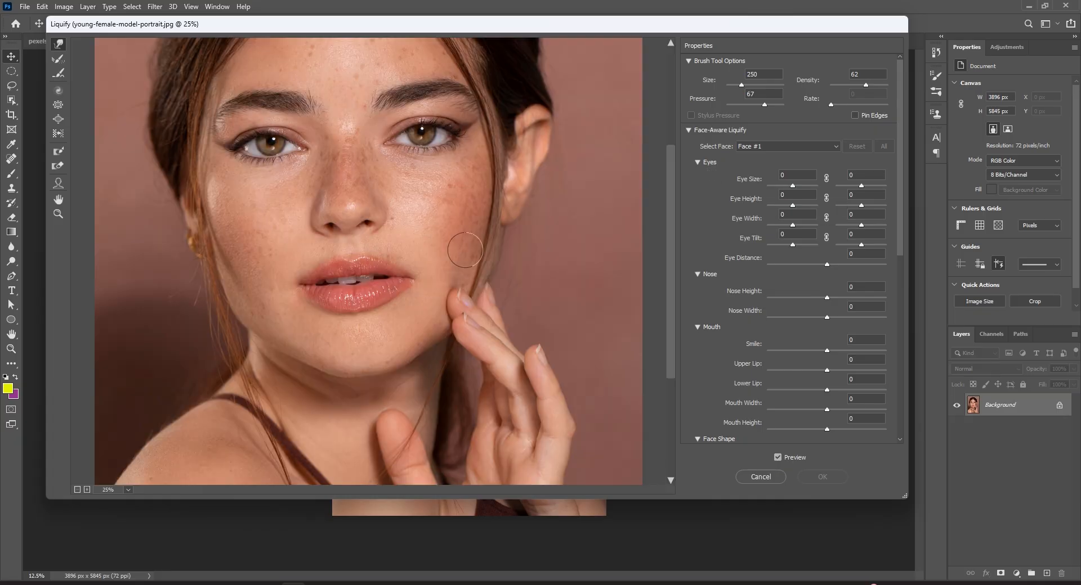
{"action": "left_click_drag", "start_coordinate": [476, 204], "coordinate": [528, 294]}
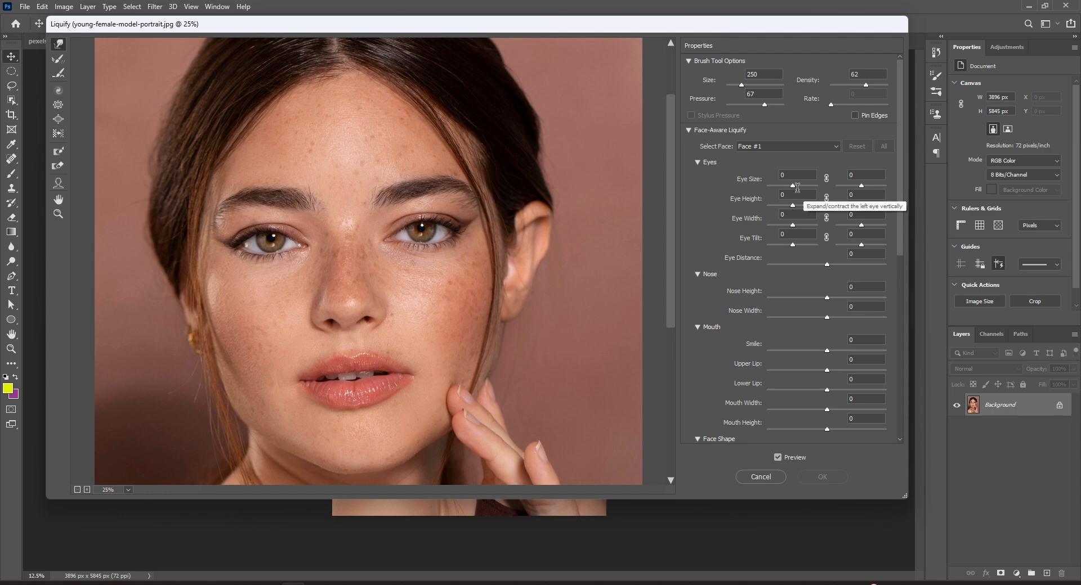
Set the left eye's Eye Size to 43 in Face-Aware Liquify and link it so the right eye matches
{"action": "left_click_drag", "start_coordinate": [792, 186], "coordinate": [793, 185]}
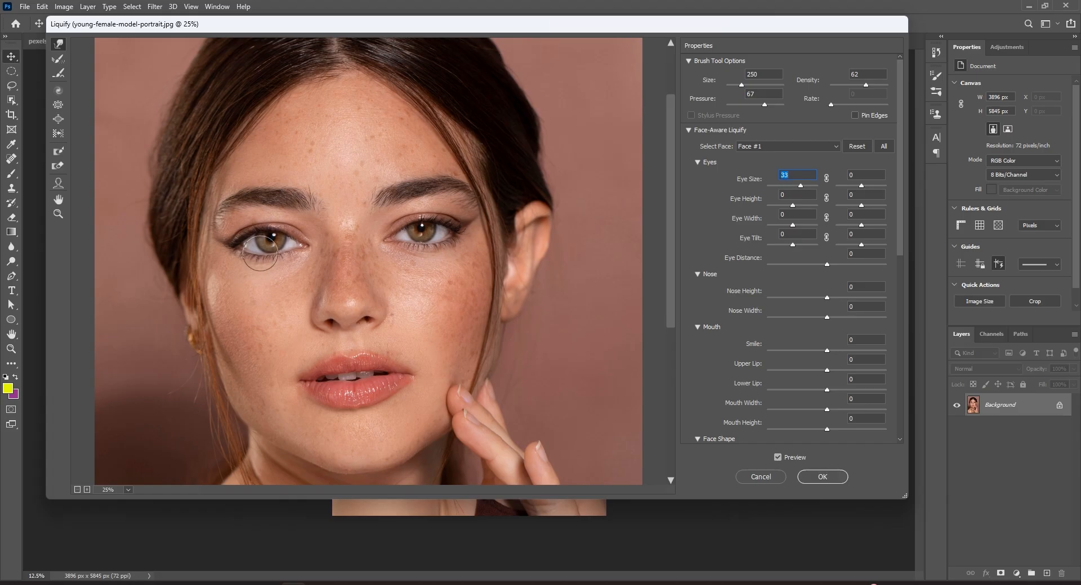
{"action": "left_click", "coordinate": [799, 192]}
{"action": "mouse_move", "coordinate": [801, 186]}
{"action": "left_mouse_down"}
{"action": "mouse_move", "coordinate": [812, 188]}
{"action": "mouse_move", "coordinate": [803, 186]}
{"action": "left_mouse_up"}
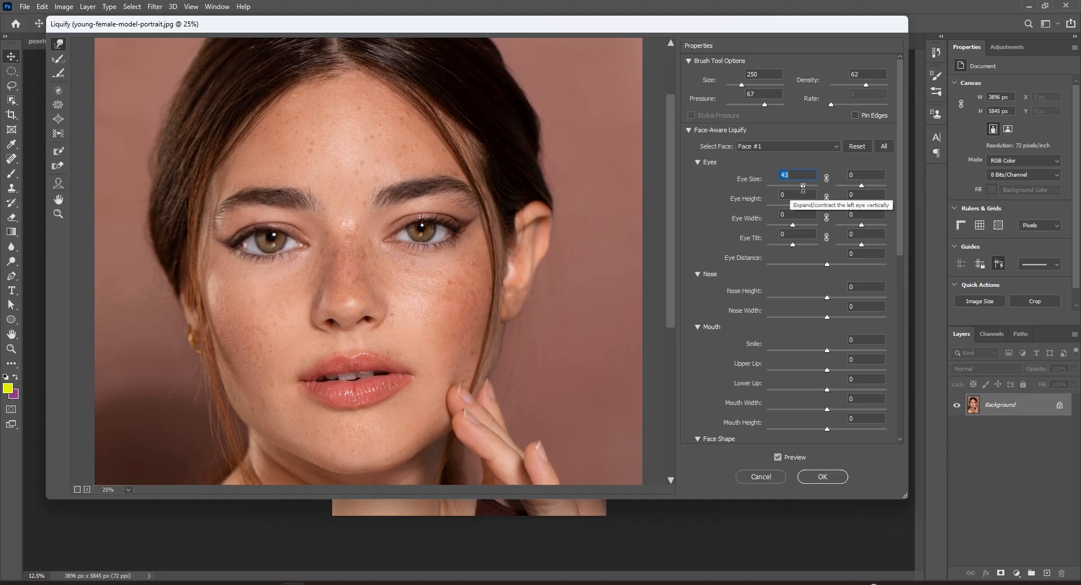
{"action": "left_click", "coordinate": [825, 181]}
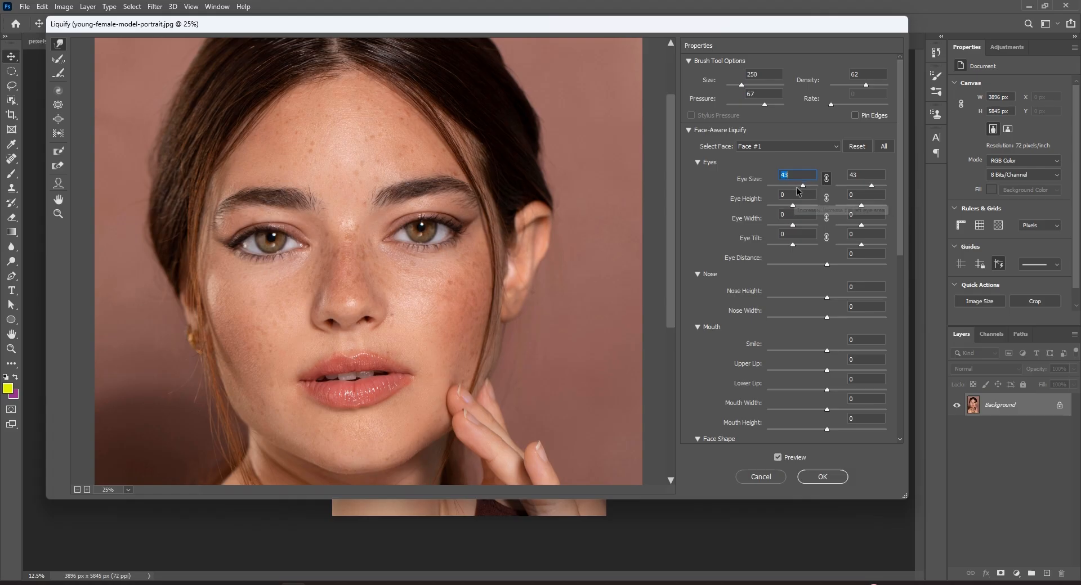
Set Eye Size to 68 and Eye Height to 77 for both eyes, linking the two height values
{"action": "mouse_move", "coordinate": [800, 186]}
{"action": "left_mouse_down"}
{"action": "mouse_move", "coordinate": [775, 196]}
{"action": "mouse_move", "coordinate": [809, 197]}
{"action": "left_mouse_up"}
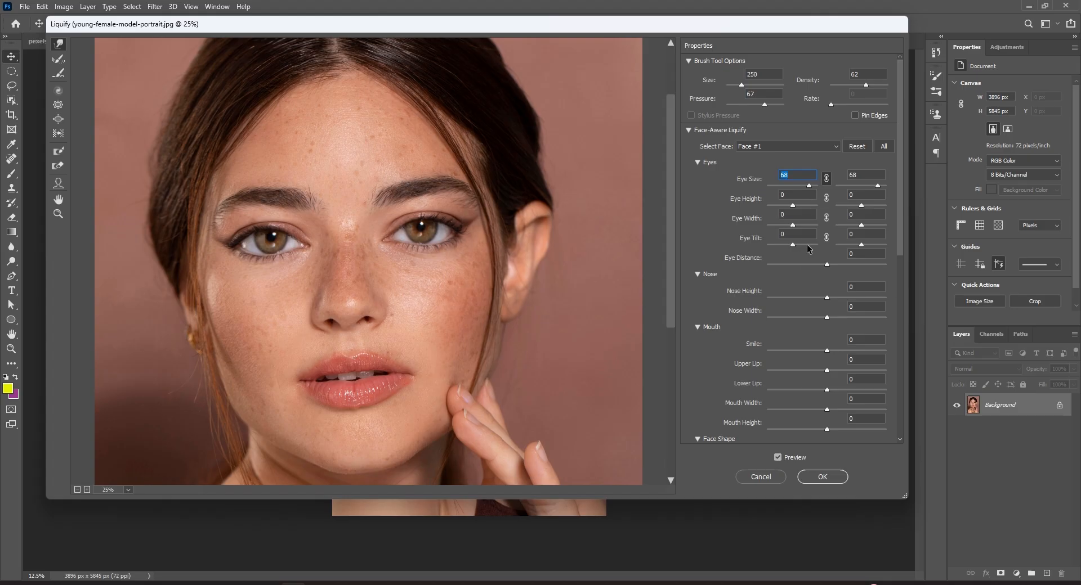
{"action": "left_click", "coordinate": [792, 207]}
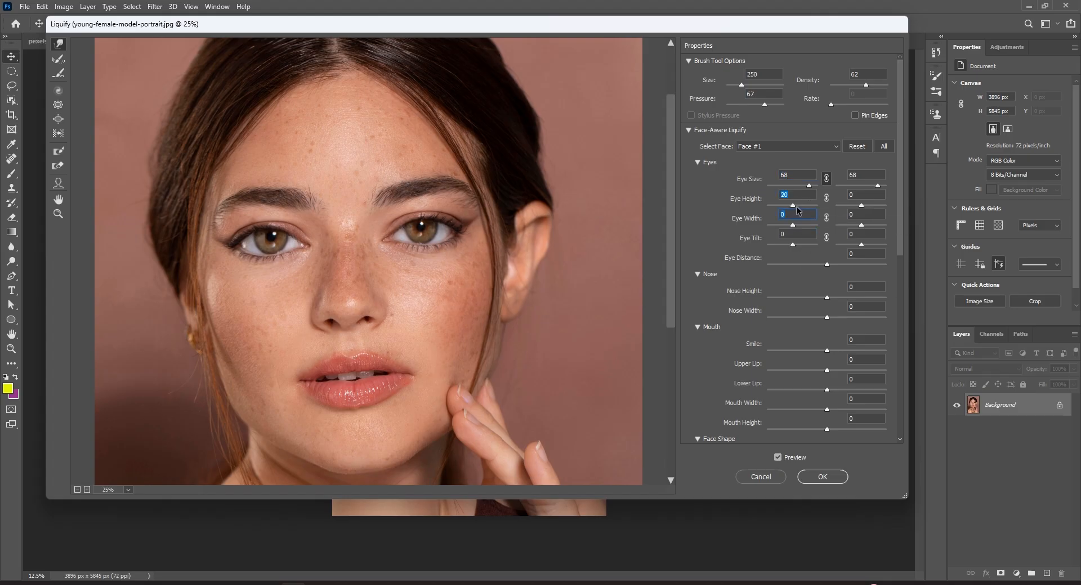
{"action": "mouse_move", "coordinate": [796, 206]}
{"action": "left_mouse_down"}
{"action": "mouse_move", "coordinate": [819, 209]}
{"action": "mouse_move", "coordinate": [802, 210]}
{"action": "left_mouse_up"}
{"action": "left_click", "coordinate": [804, 209]}
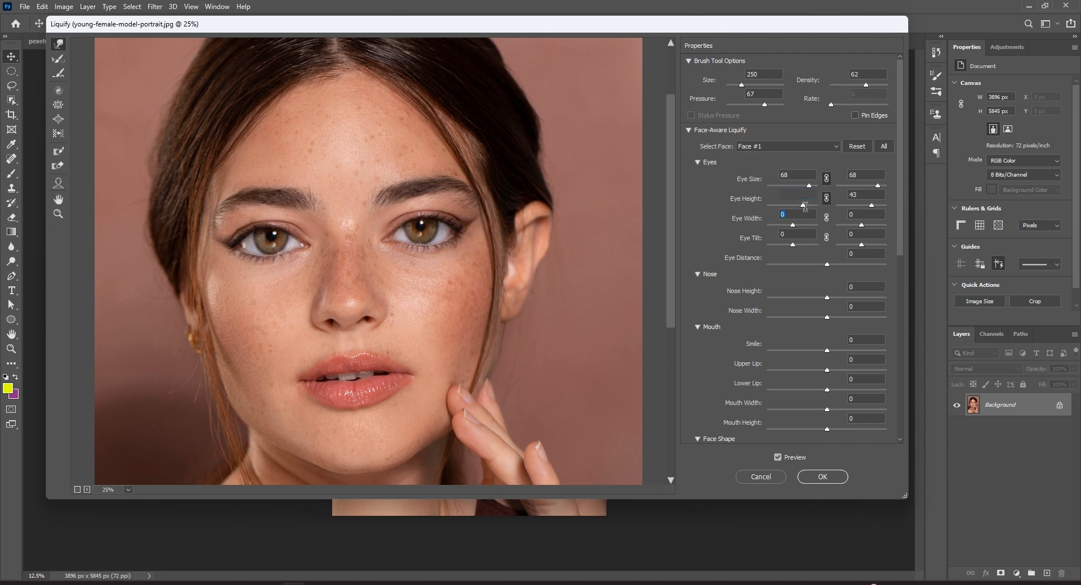
{"action": "mouse_move", "coordinate": [803, 207]}
{"action": "left_mouse_down"}
{"action": "mouse_move", "coordinate": [786, 206]}
{"action": "mouse_move", "coordinate": [820, 209]}
{"action": "mouse_move", "coordinate": [811, 206]}
{"action": "left_mouse_up"}
Set the linked Eye Width to 56, left Eye Tilt to -38, right Eye Tilt to -36 and Eye Distance to 5
{"action": "left_click", "coordinate": [793, 226]}
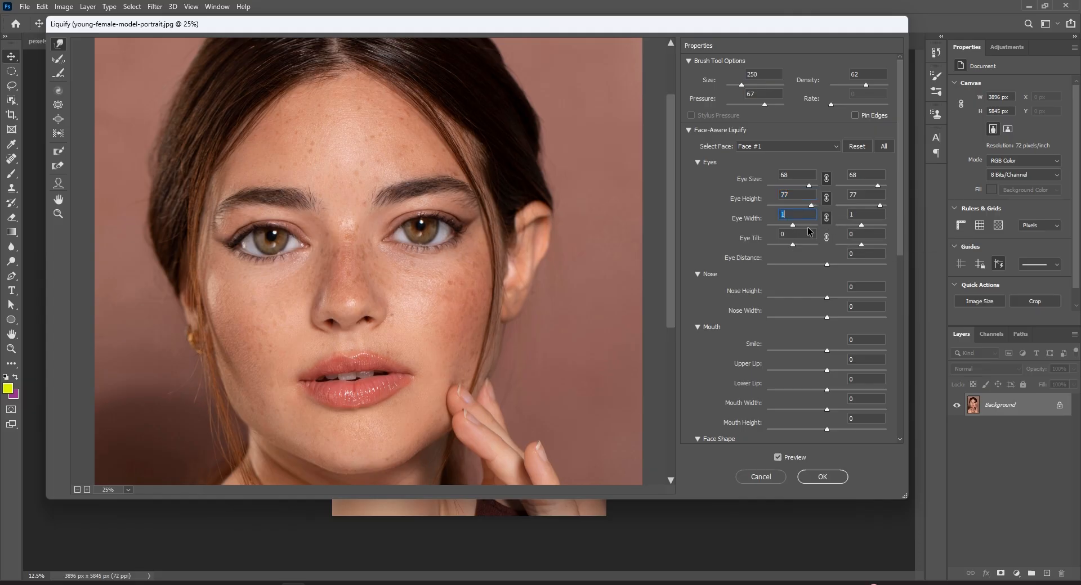
{"action": "left_click_drag", "start_coordinate": [793, 225], "coordinate": [806, 225]}
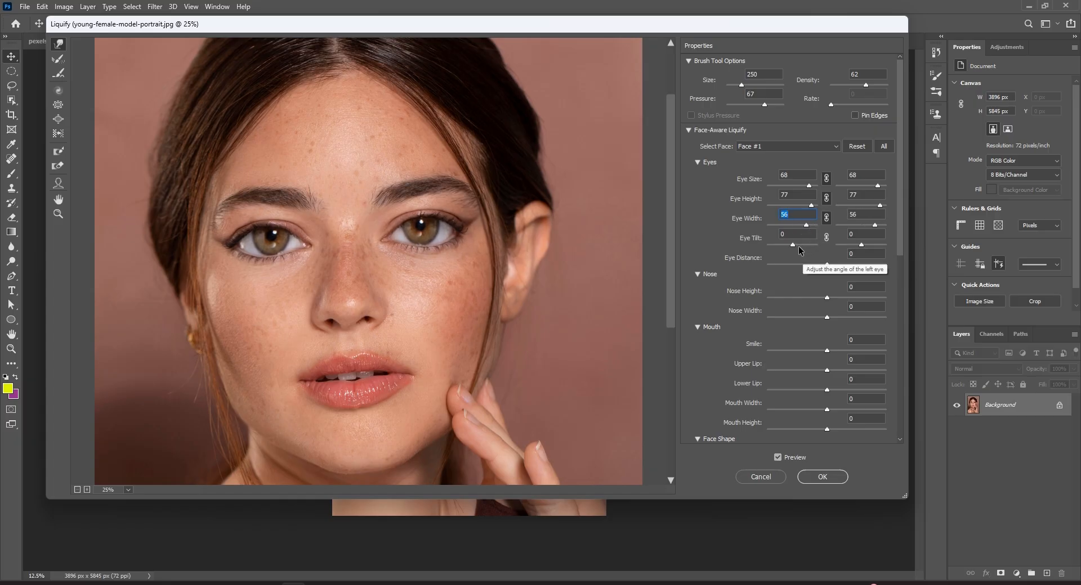
{"action": "left_click_drag", "start_coordinate": [794, 245], "coordinate": [784, 245]}
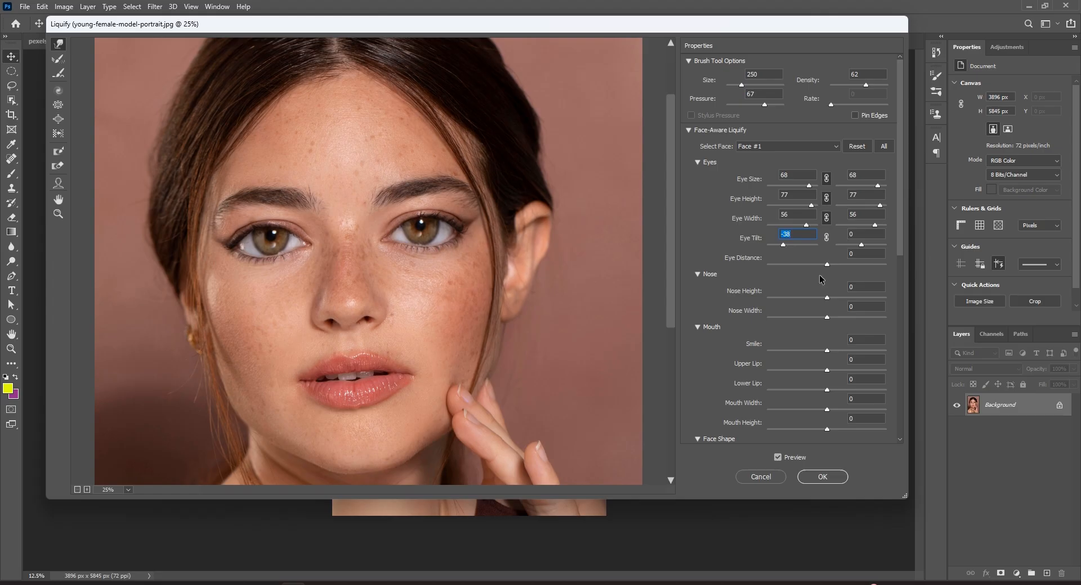
{"action": "left_click_drag", "start_coordinate": [861, 246], "coordinate": [828, 265]}
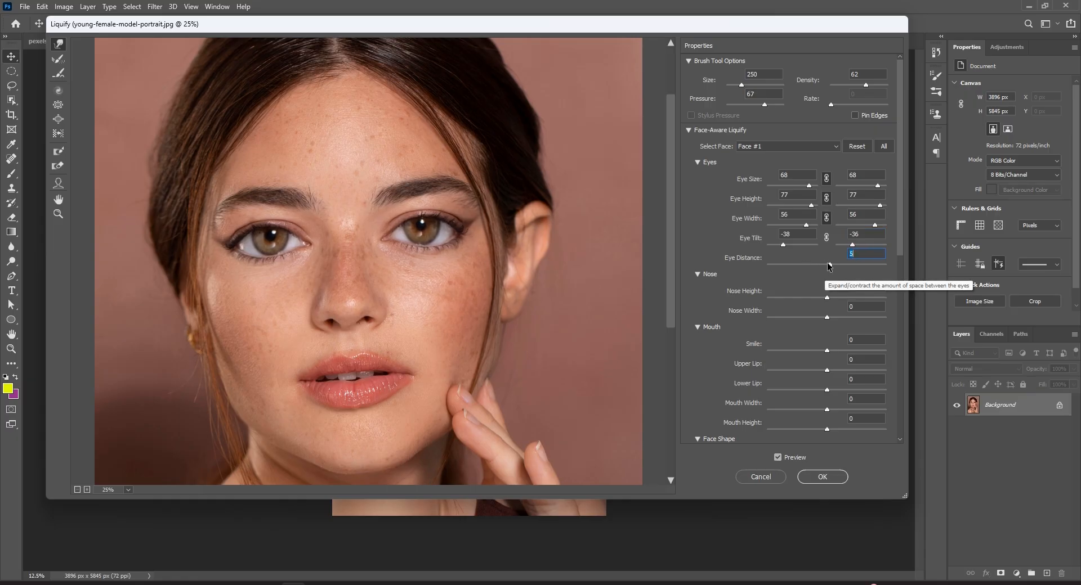
Set Nose Height to -22 and Nose Width to -29 in Face-Aware Liquify
{"action": "scroll", "coordinate": [814, 276], "scroll_direction": "down", "scroll_amount": 3}
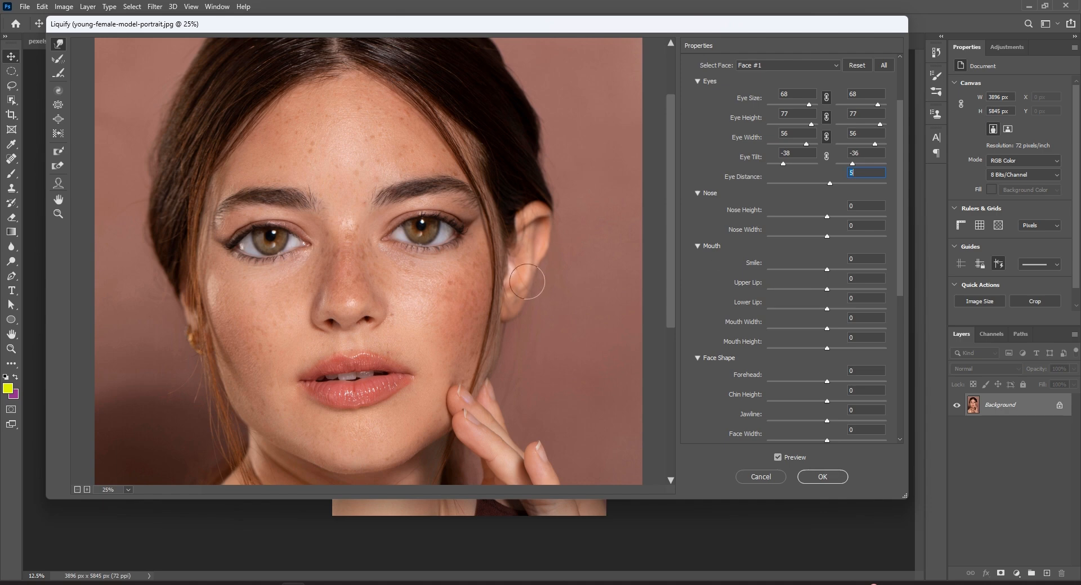
{"action": "mouse_move", "coordinate": [828, 218]}
{"action": "left_mouse_down"}
{"action": "mouse_move", "coordinate": [794, 226]}
{"action": "mouse_move", "coordinate": [815, 228]}
{"action": "left_mouse_up"}
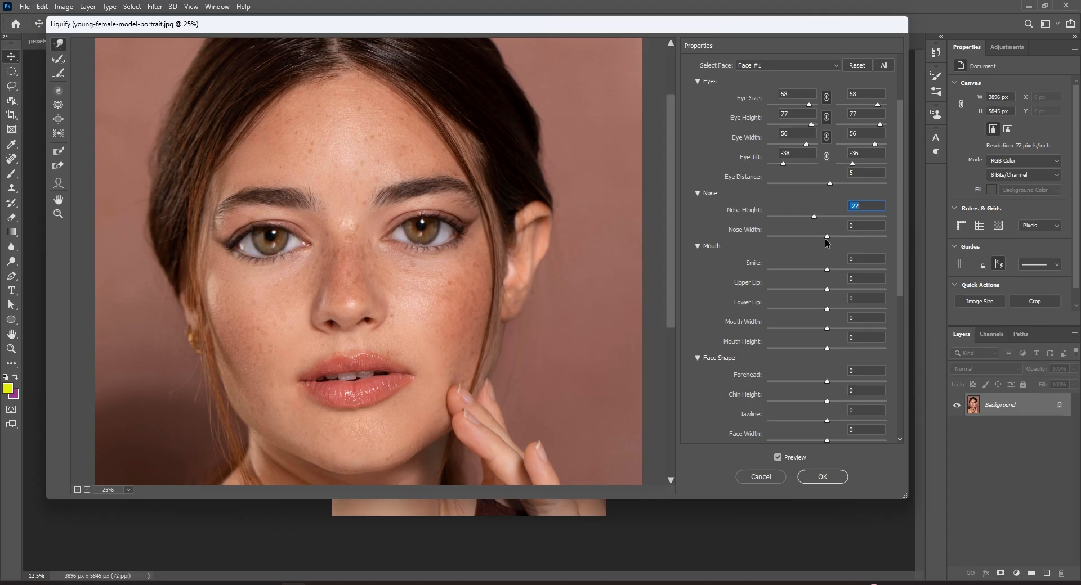
{"action": "left_click_drag", "start_coordinate": [829, 238], "coordinate": [819, 241]}
Adjust the mouth: Smile -19, Upper Lip 72, Lower Lip -1, Mouth Width -5 and Mouth Height -32
{"action": "scroll", "coordinate": [812, 234], "scroll_direction": "down", "scroll_amount": 3}
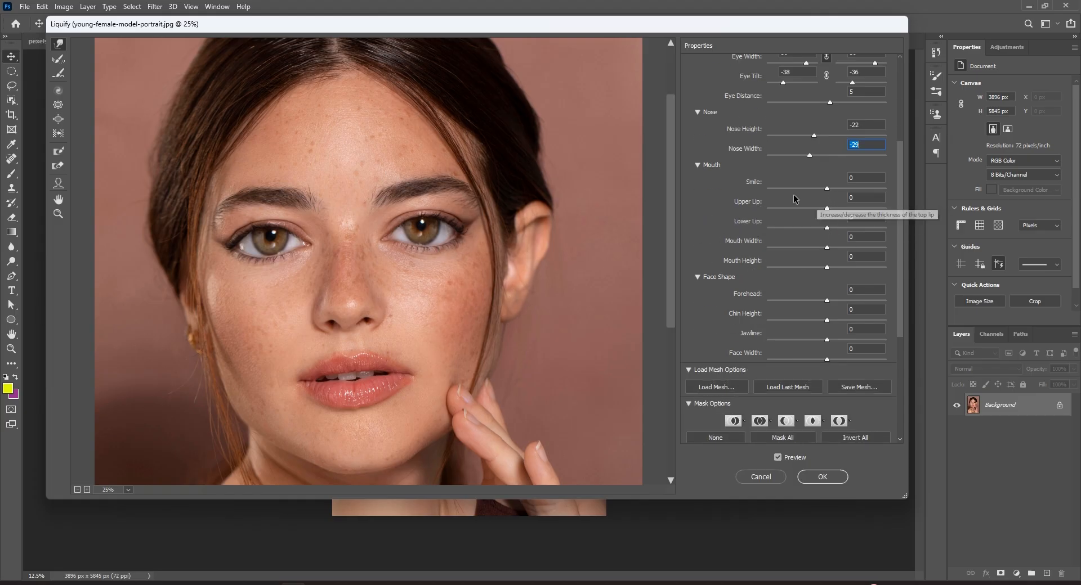
{"action": "left_click", "coordinate": [827, 189]}
{"action": "left_click_drag", "start_coordinate": [827, 189], "coordinate": [817, 216]}
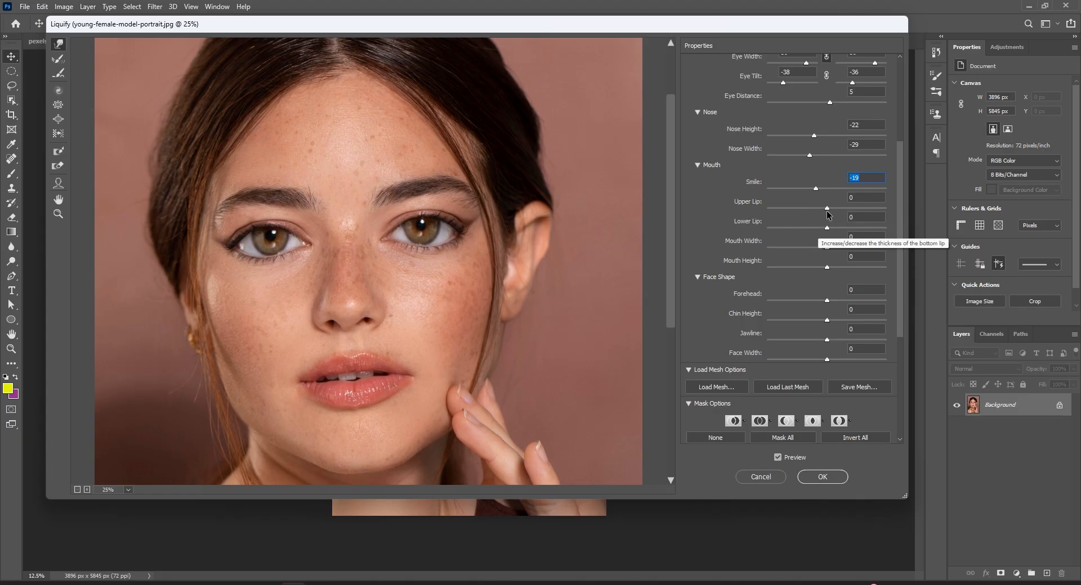
{"action": "left_click_drag", "start_coordinate": [830, 210], "coordinate": [869, 208]}
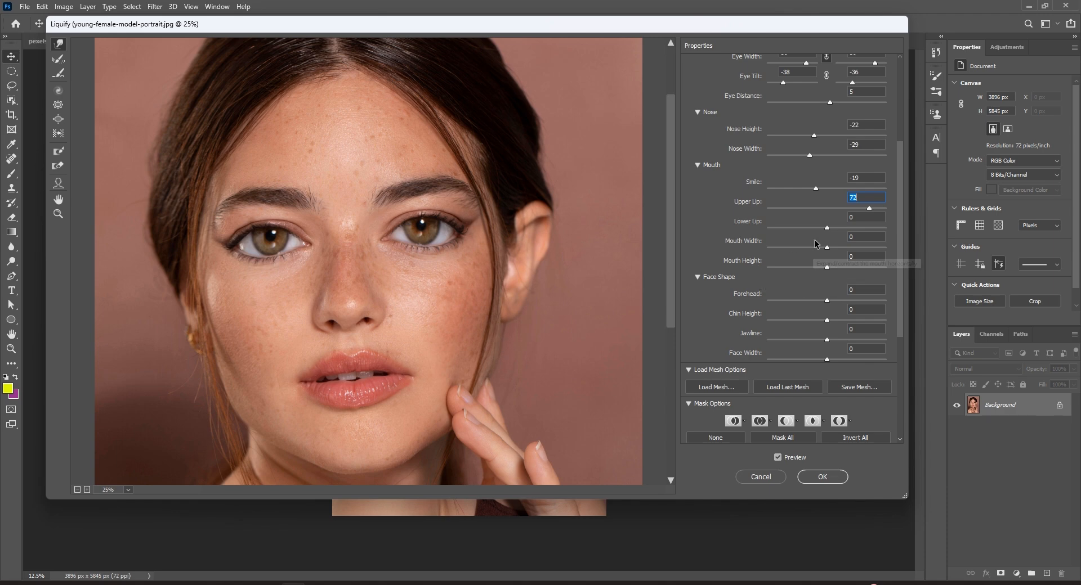
{"action": "left_click_drag", "start_coordinate": [827, 230], "coordinate": [809, 290]}
Adjust the face shape with the whole portrait in view: Forehead 45, Chin Height -9, Jawline -18 and Face Width -79
{"action": "scroll", "coordinate": [707, 314], "scroll_direction": "down", "scroll_amount": 2}
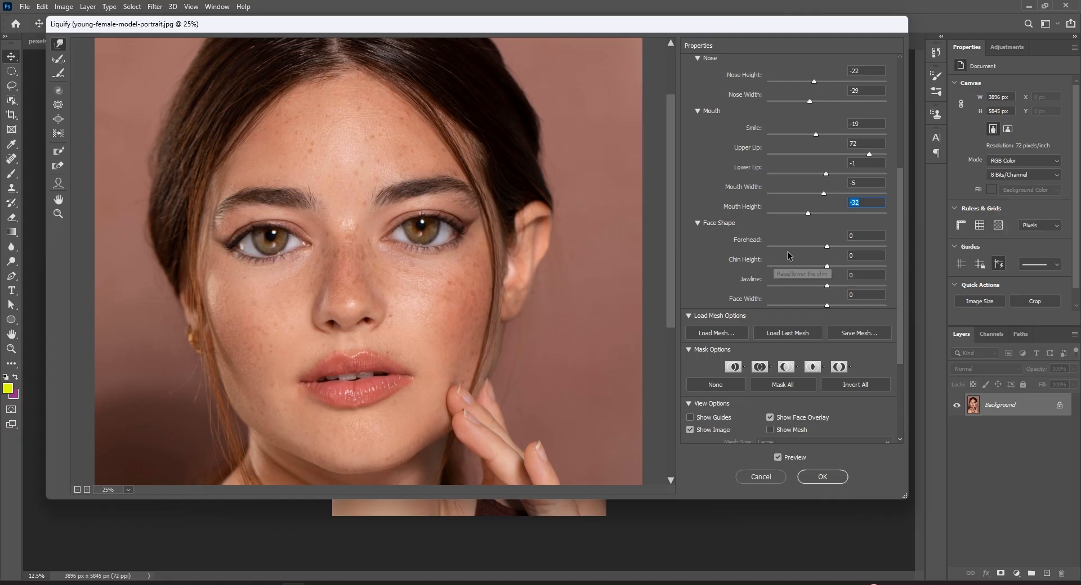
{"action": "left_click", "coordinate": [826, 248]}
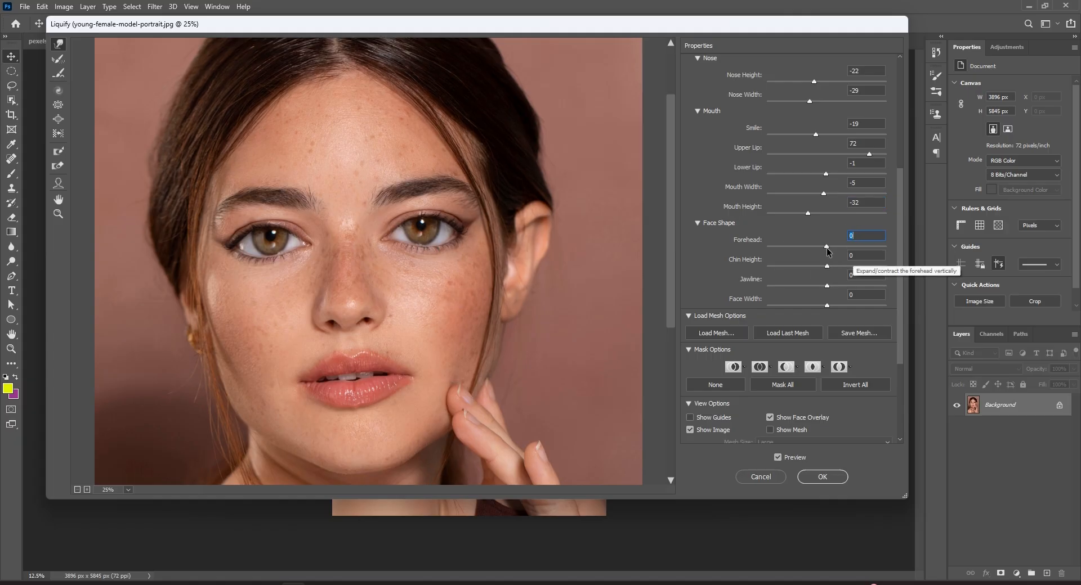
{"action": "scroll", "coordinate": [541, 279], "scroll_direction": "up", "scroll_amount": 2}
{"action": "scroll", "coordinate": [541, 279], "scroll_direction": "down", "scroll_amount": 2}
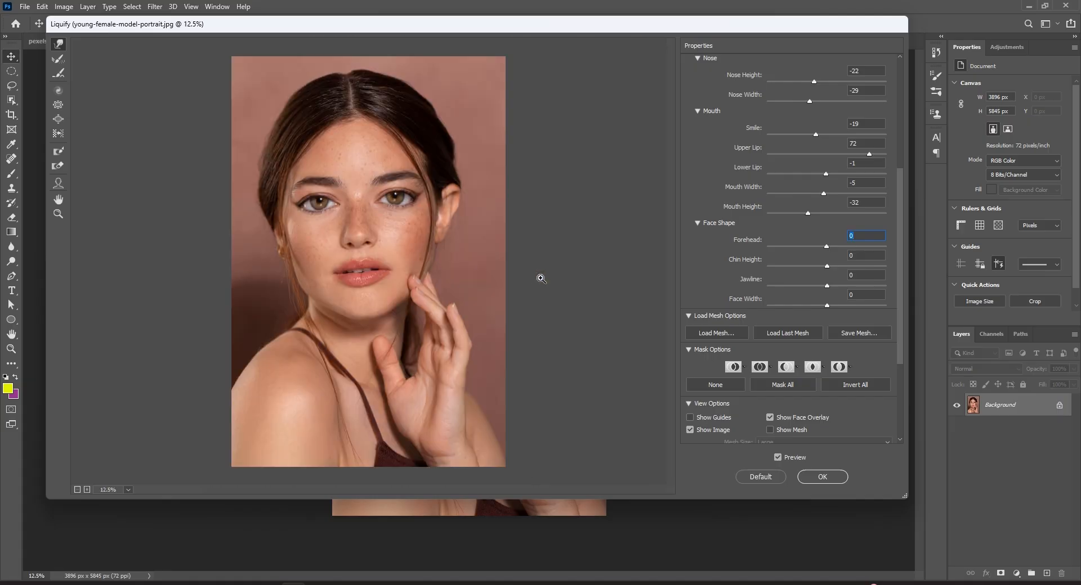
{"action": "mouse_move", "coordinate": [826, 248]}
{"action": "left_mouse_down"}
{"action": "mouse_move", "coordinate": [812, 249]}
{"action": "mouse_move", "coordinate": [853, 248]}
{"action": "left_mouse_up"}
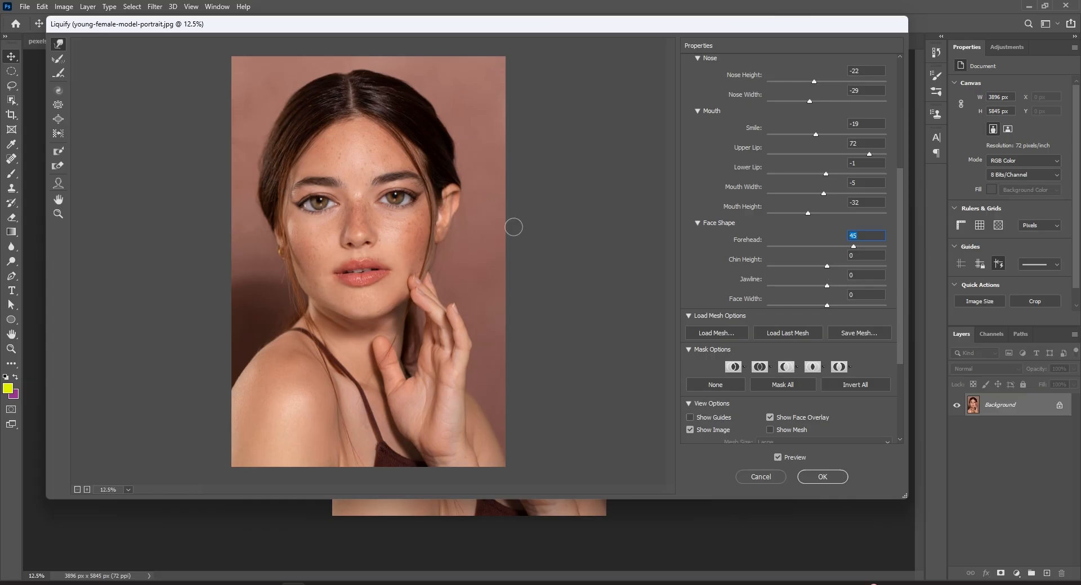
{"action": "left_click_drag", "start_coordinate": [829, 265], "coordinate": [859, 259]}
{"action": "scroll", "coordinate": [848, 276], "scroll_direction": "down", "scroll_amount": 2}
{"action": "left_click", "coordinate": [816, 258]}
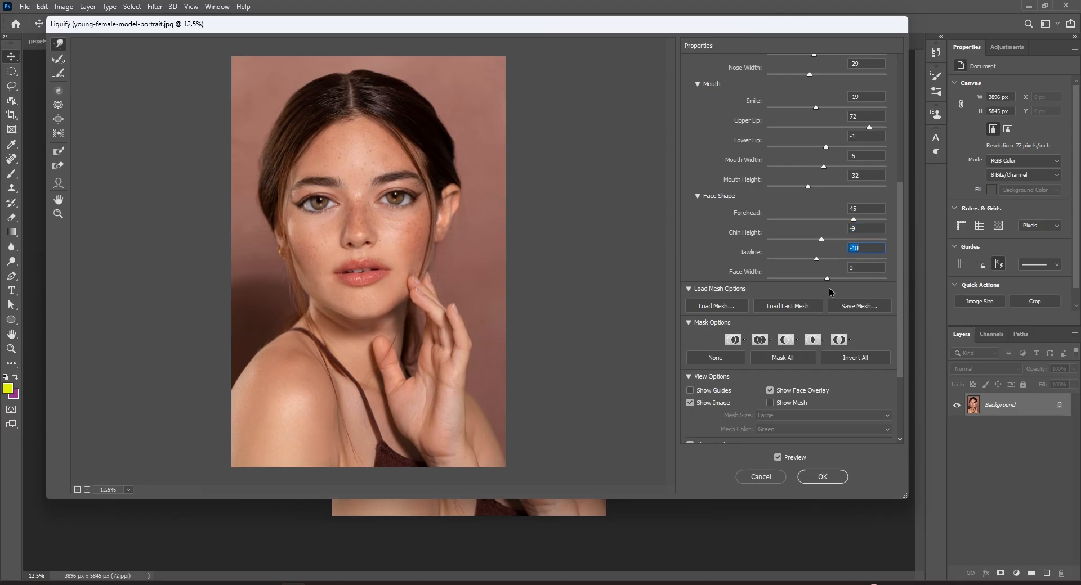
{"action": "left_click_drag", "start_coordinate": [823, 282], "coordinate": [781, 294]}
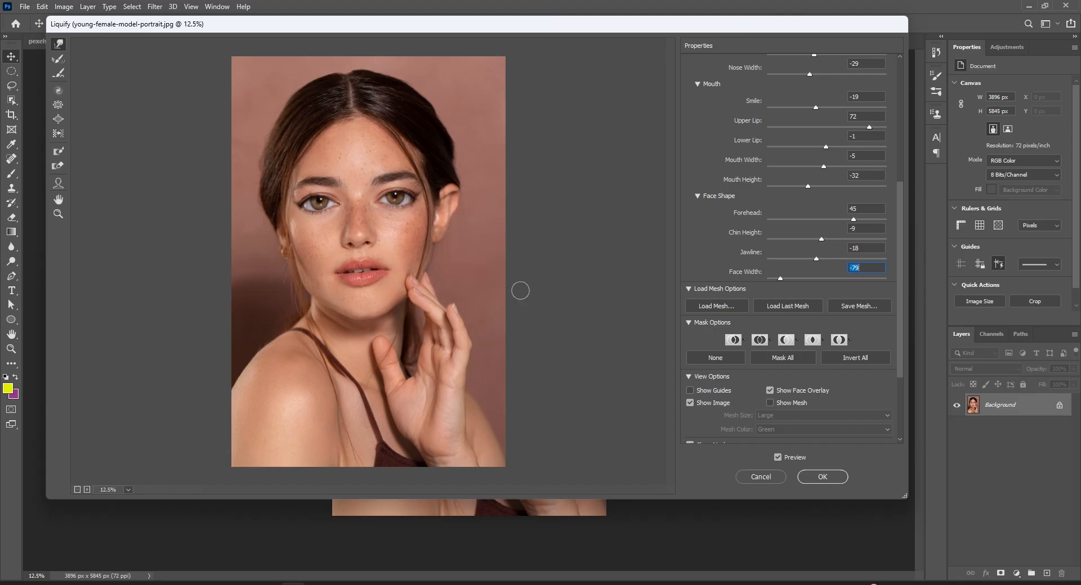
Compare the adjusted portrait with the original by toggling the preview, leaving it on
{"action": "left_click", "coordinate": [778, 458]}
{"action": "left_click", "coordinate": [778, 458]}
{"action": "left_click", "coordinate": [778, 459]}
{"action": "left_click", "coordinate": [778, 458]}
{"action": "left_click", "coordinate": [778, 458]}
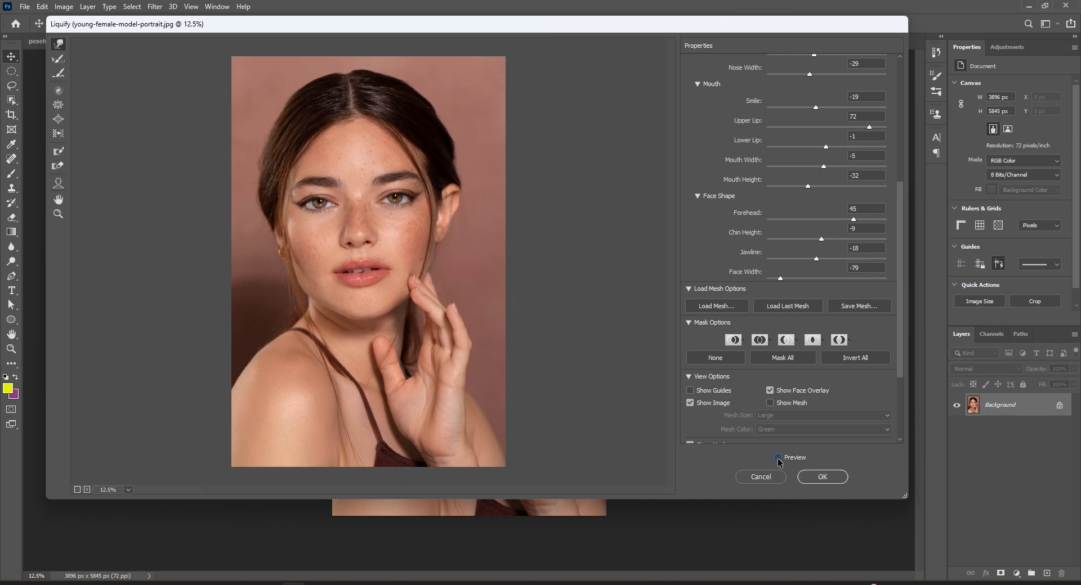
{"action": "left_click", "coordinate": [777, 458]}
{"action": "left_click", "coordinate": [778, 458]}
{"action": "left_click", "coordinate": [778, 458]}
{"action": "left_click", "coordinate": [778, 459]}
{"action": "left_click", "coordinate": [777, 458]}
{"action": "left_click", "coordinate": [777, 458]}
{"action": "left_click", "coordinate": [778, 458]}
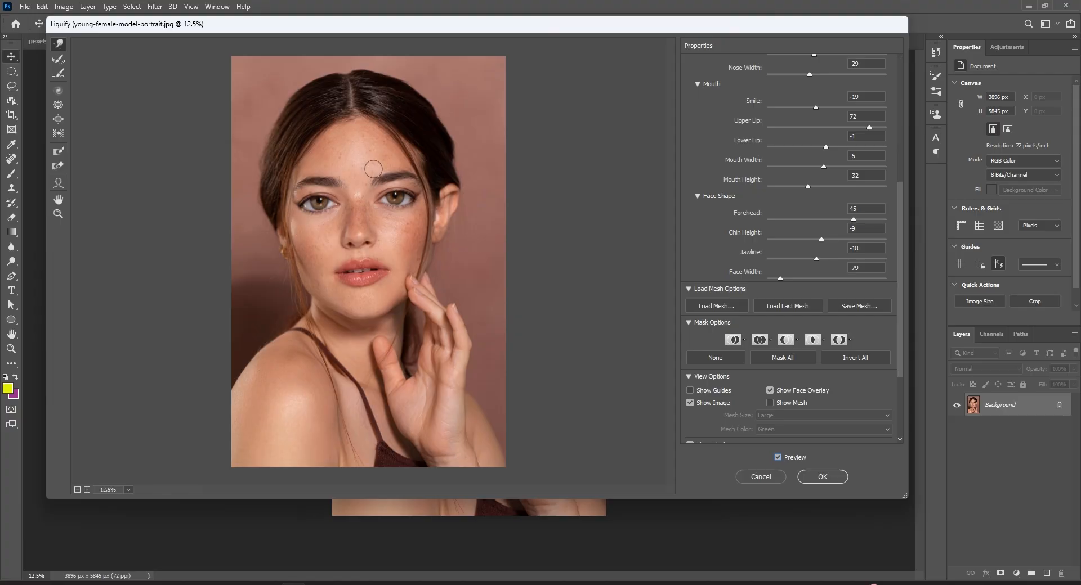
Reshape the portrait with the Face tool: widen the eyes, and set Nose Width to -24, Chin Height to 10, Jawline to -14 and Forehead to -100
{"action": "scroll", "coordinate": [808, 181], "scroll_direction": "up", "scroll_amount": 3}
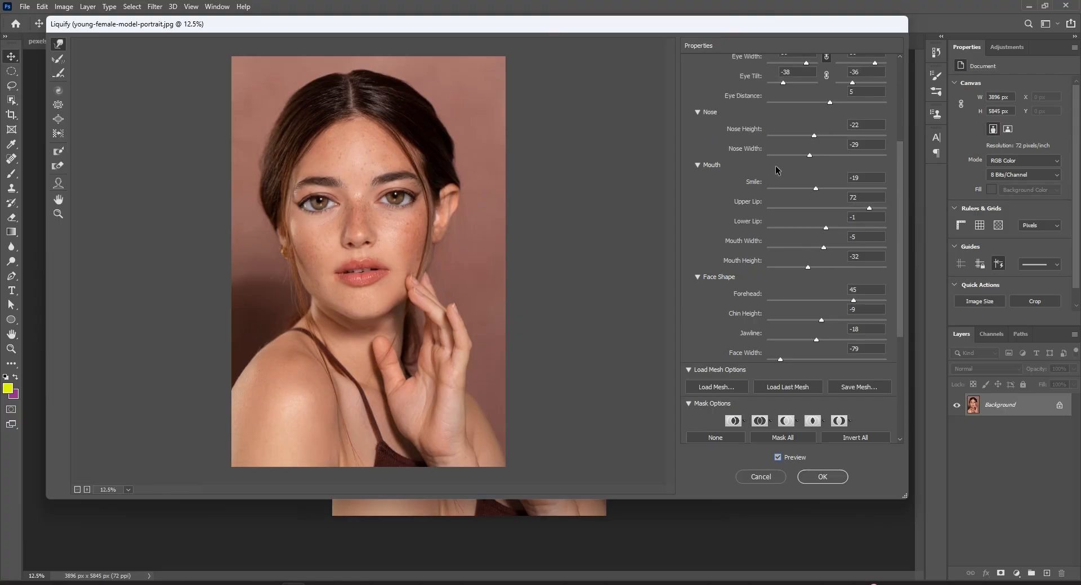
{"action": "left_click", "coordinate": [58, 183]}
{"action": "left_click_drag", "start_coordinate": [291, 204], "coordinate": [293, 205]}
{"action": "left_click_drag", "start_coordinate": [370, 244], "coordinate": [373, 244]}
{"action": "mouse_move", "coordinate": [358, 321]}
{"action": "left_click_drag", "start_coordinate": [361, 321], "coordinate": [363, 334]}
{"action": "left_click_drag", "start_coordinate": [408, 292], "coordinate": [411, 299]}
{"action": "mouse_move", "coordinate": [350, 113]}
{"action": "left_mouse_down"}
{"action": "mouse_move", "coordinate": [340, 109]}
{"action": "mouse_move", "coordinate": [349, 127]}
{"action": "left_mouse_up"}
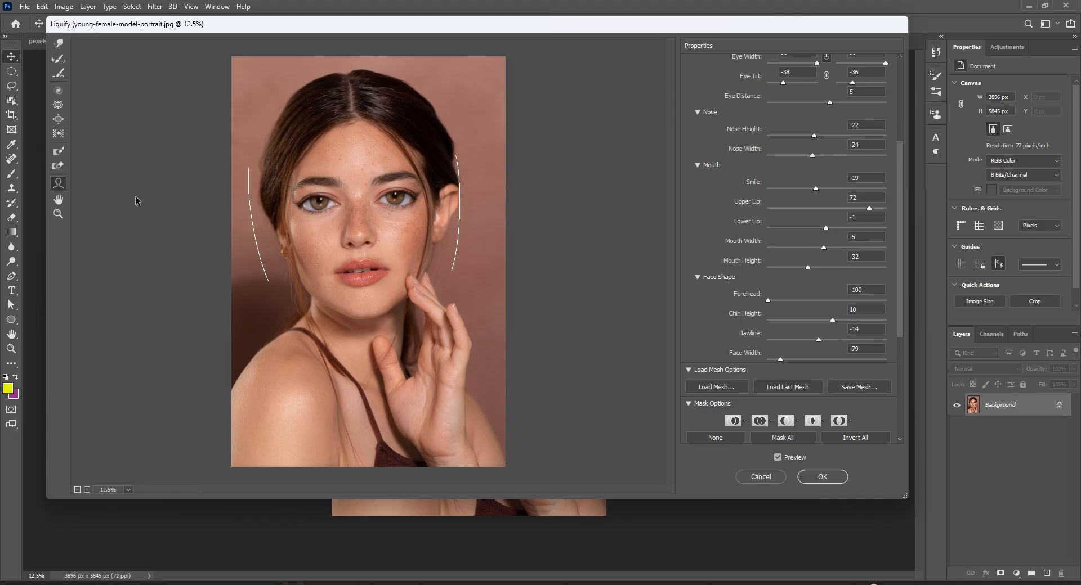
Compare the Face tool edits with the original by toggling the preview, and apply the Liquify filter
{"action": "left_click", "coordinate": [786, 454]}
{"action": "left_click", "coordinate": [785, 454]}
{"action": "left_click", "coordinate": [785, 455]}
{"action": "left_click", "coordinate": [785, 455]}
{"action": "left_click", "coordinate": [785, 455]}
{"action": "left_click", "coordinate": [785, 455]}
{"action": "left_click", "coordinate": [785, 454]}
{"action": "left_click", "coordinate": [785, 455]}
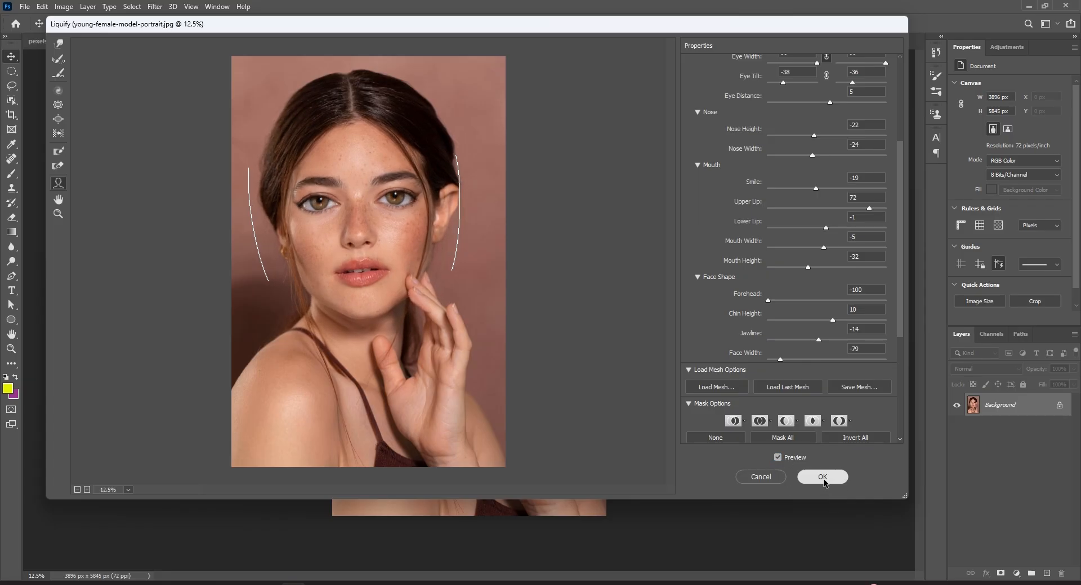
{"action": "left_click", "coordinate": [821, 478]}
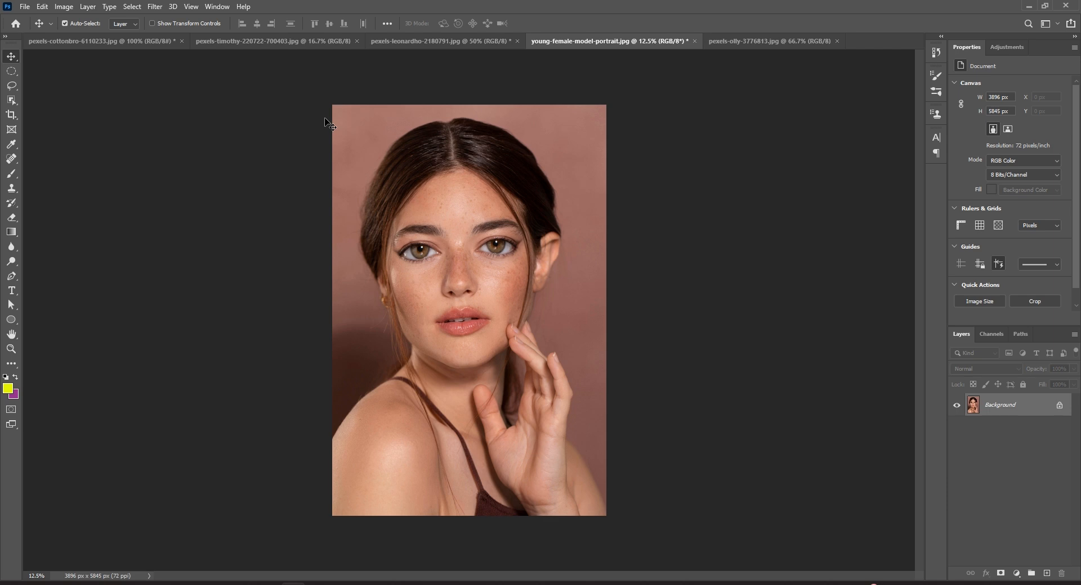
Switch to the group photo pexels-olly-3776813.jpg and open it in the Liquify filter
{"action": "key", "text": "ctrl+Tab"}
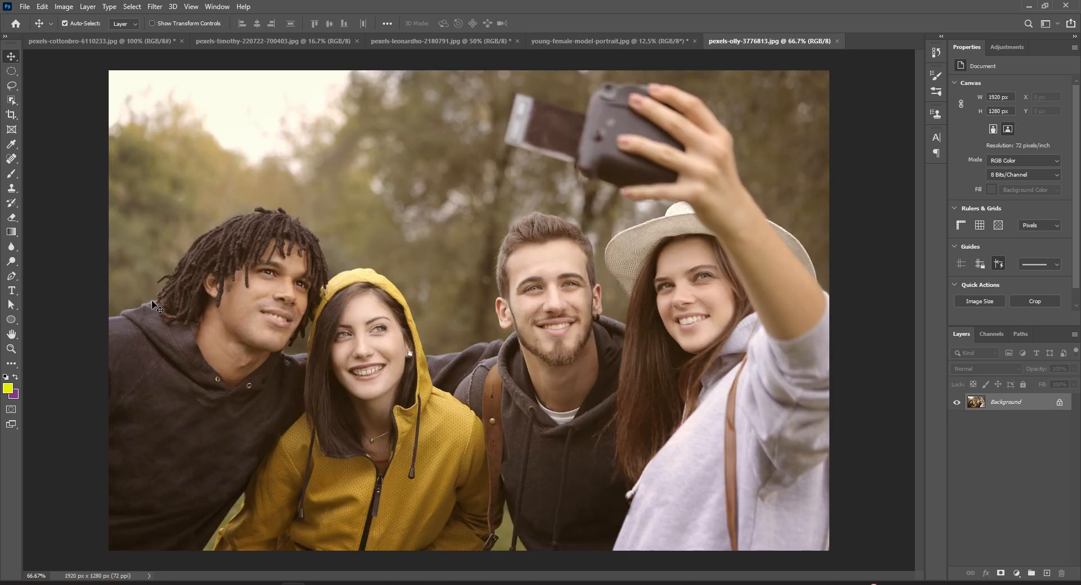
{"action": "left_click", "coordinate": [153, 6]}
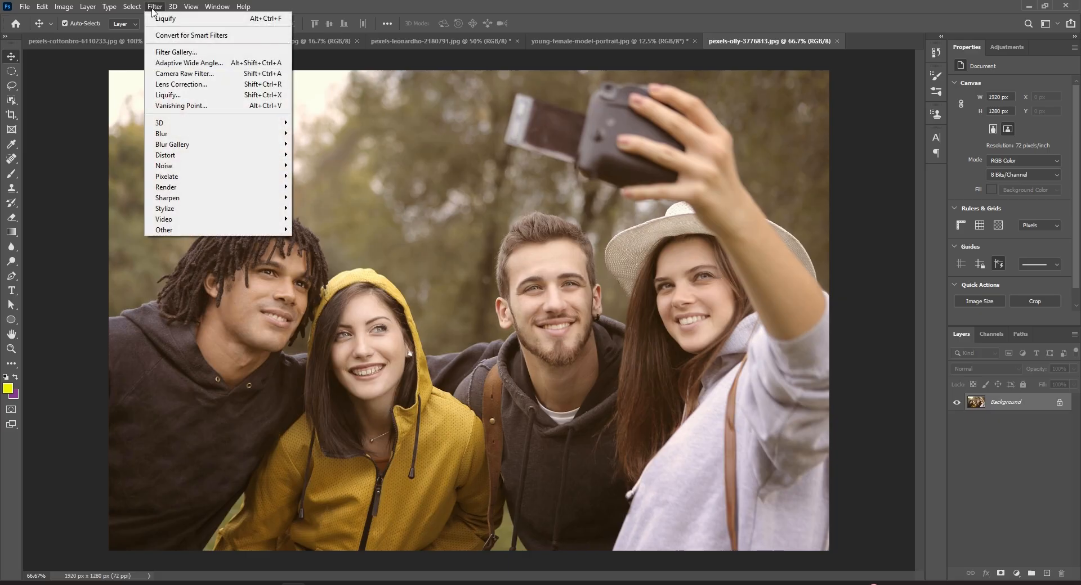
{"action": "left_click", "coordinate": [171, 96]}
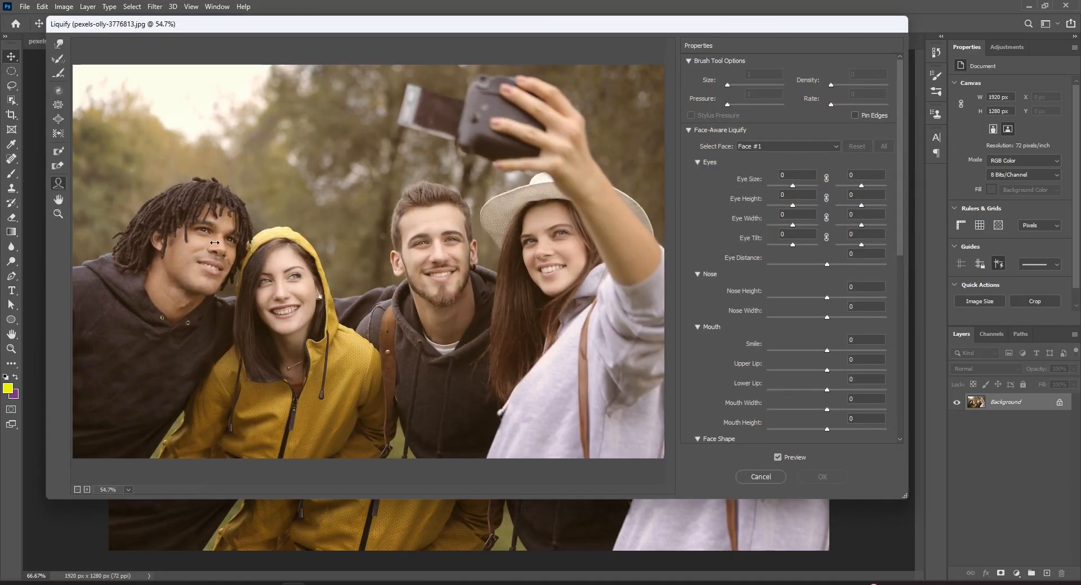
Review the detected faces in the list and on the photo, and select Face #2, the woman in the hat
{"action": "left_click", "coordinate": [771, 148]}
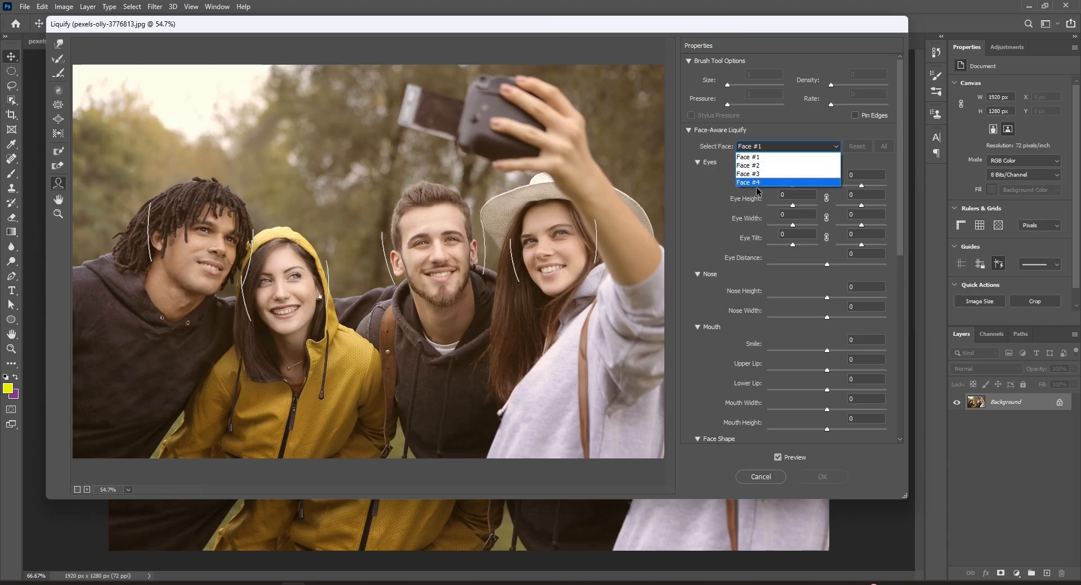
{"action": "left_click", "coordinate": [686, 237]}
{"action": "mouse_move", "coordinate": [422, 254]}
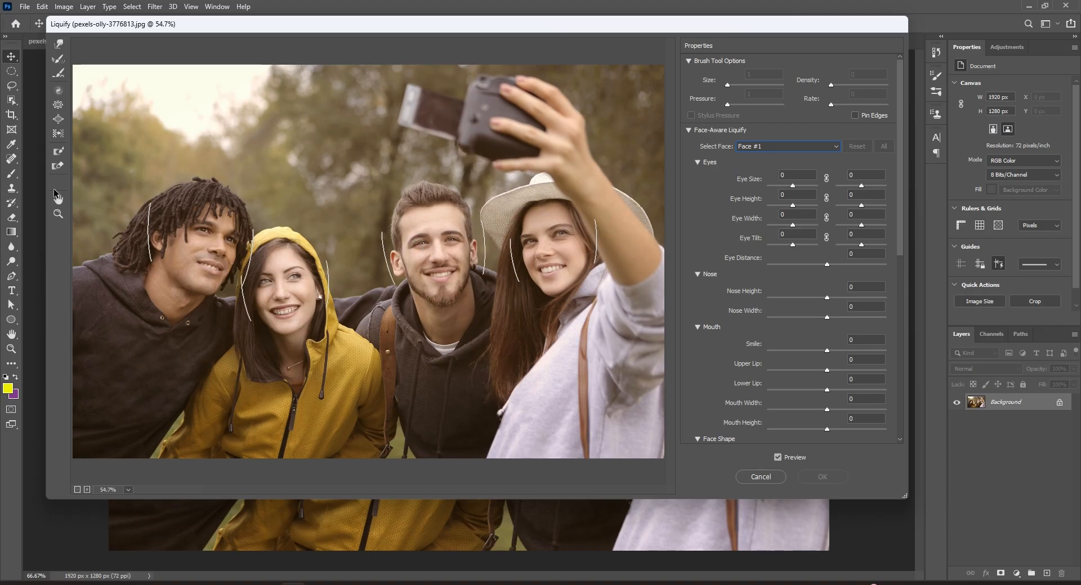
{"action": "mouse_move", "coordinate": [444, 221]}
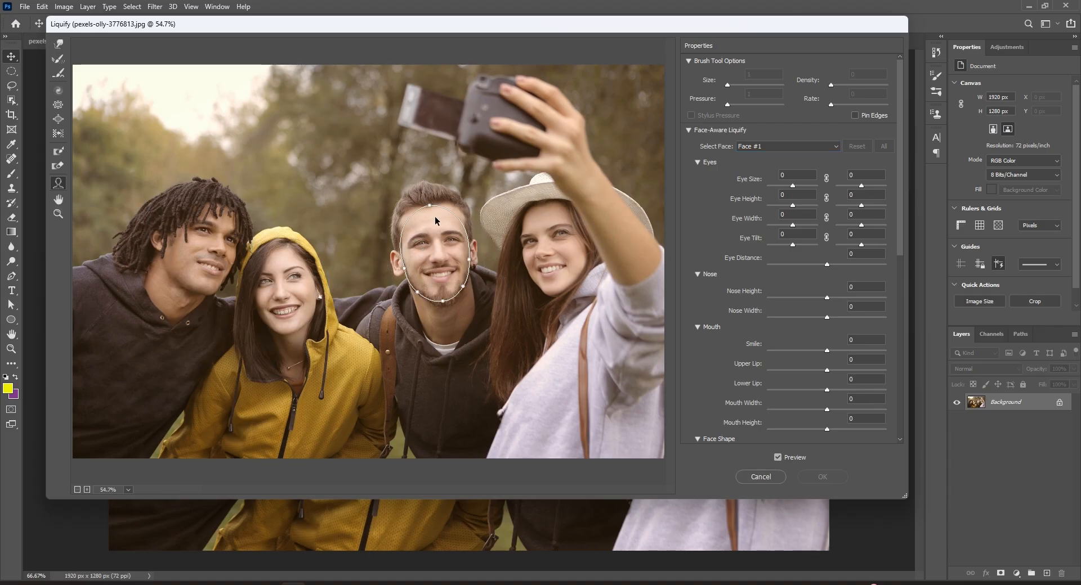
{"action": "mouse_move", "coordinate": [279, 264]}
{"action": "mouse_move", "coordinate": [550, 233]}
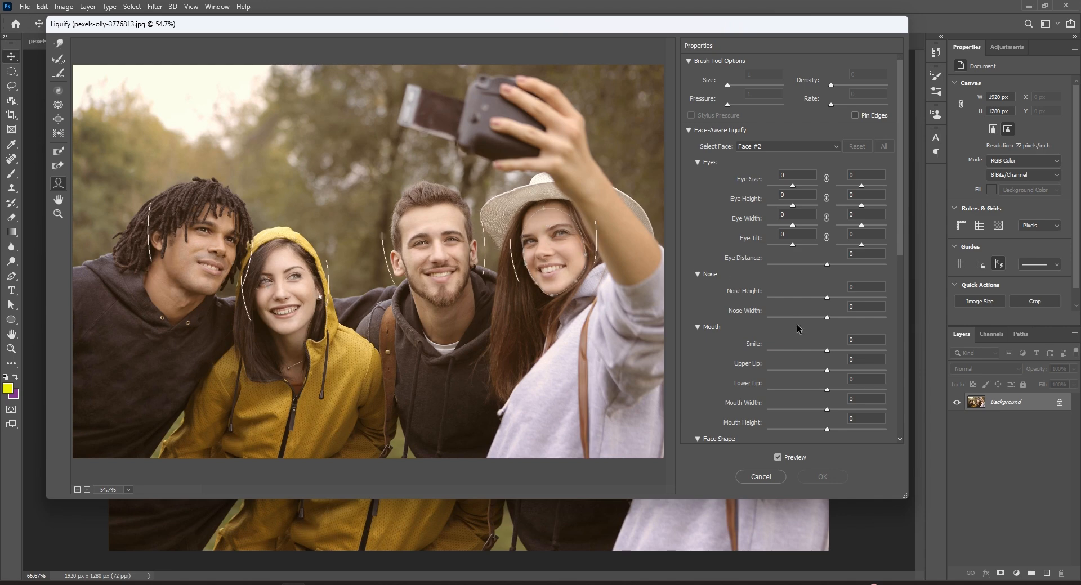
Try changing the mouth width of the woman in the hat with the Face tool, and reset Mouth Width to 0
{"action": "scroll", "coordinate": [799, 329], "scroll_direction": "down", "scroll_amount": 1}
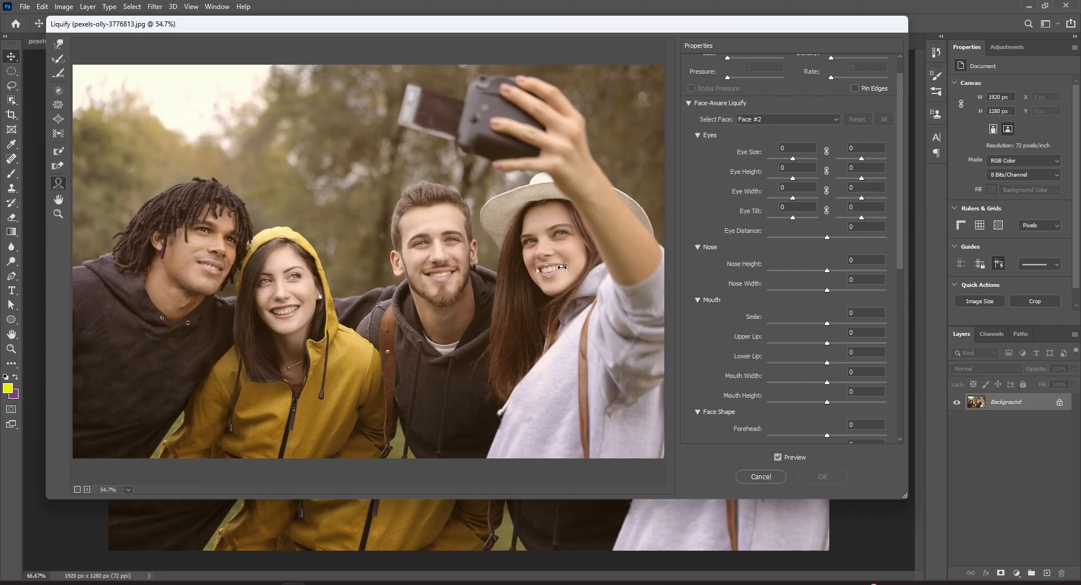
{"action": "left_click_drag", "start_coordinate": [565, 267], "coordinate": [588, 267]}
{"action": "left_click_drag", "start_coordinate": [559, 267], "coordinate": [552, 266]}
{"action": "left_click_drag", "start_coordinate": [862, 373], "coordinate": [836, 376]}
{"action": "type", "text": "0"}
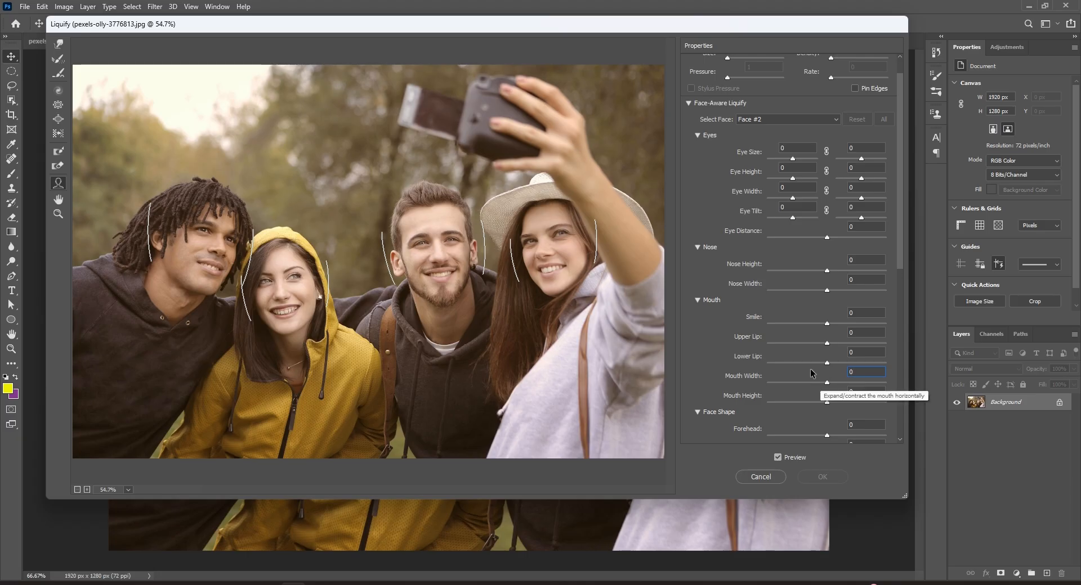
Set Face #2's Smile to 63 and enlarge the Liquify window with the photo at 66.7%
{"action": "left_click_drag", "start_coordinate": [827, 323], "coordinate": [863, 325]}
{"action": "key", "text": "ctrl+plus"}
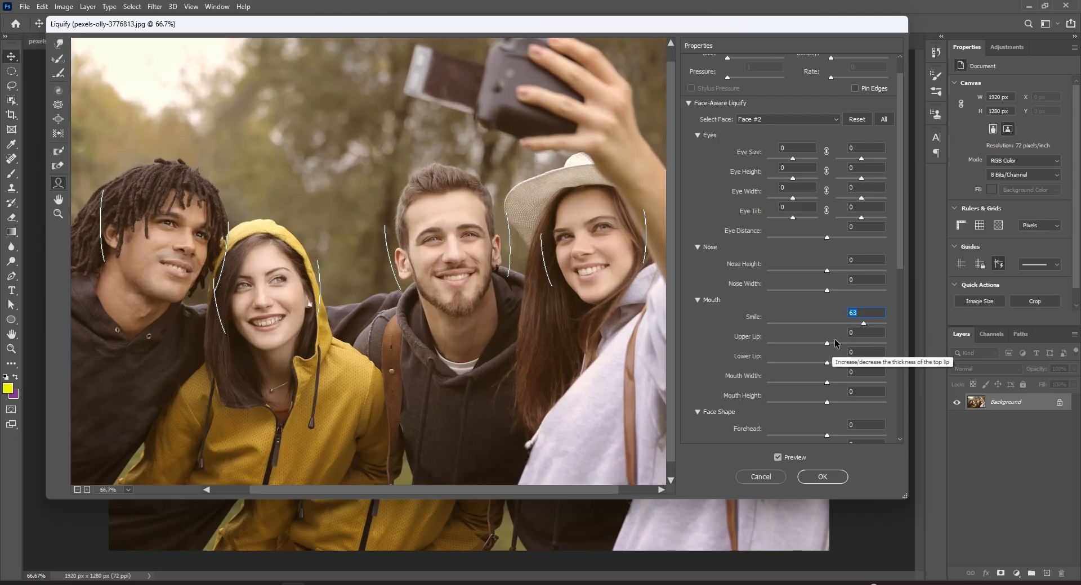
{"action": "left_click_drag", "start_coordinate": [905, 494], "coordinate": [952, 540]}
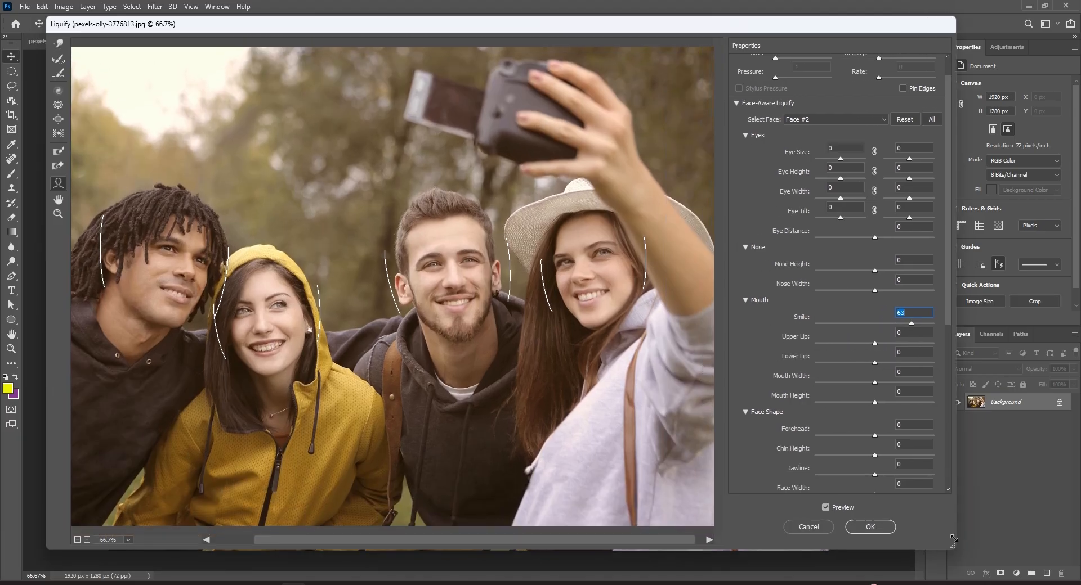
Increase Face #2's Smile further, and set Smile to 44 for Face #3 and 76 for Face #4
{"action": "left_click_drag", "start_coordinate": [912, 324], "coordinate": [925, 324]}
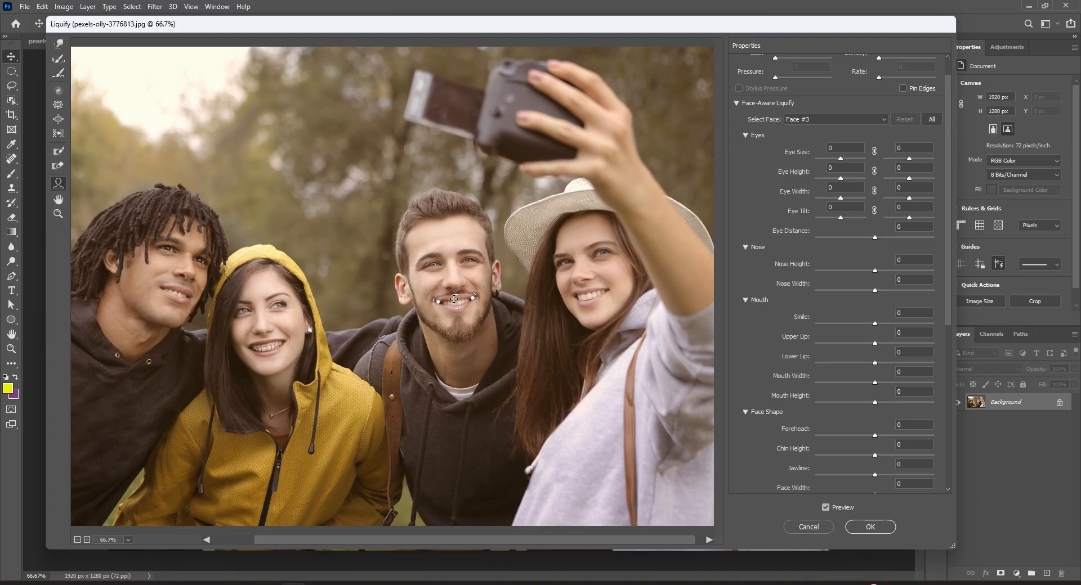
{"action": "left_click", "coordinate": [875, 326]}
{"action": "left_click_drag", "start_coordinate": [874, 323], "coordinate": [900, 327]}
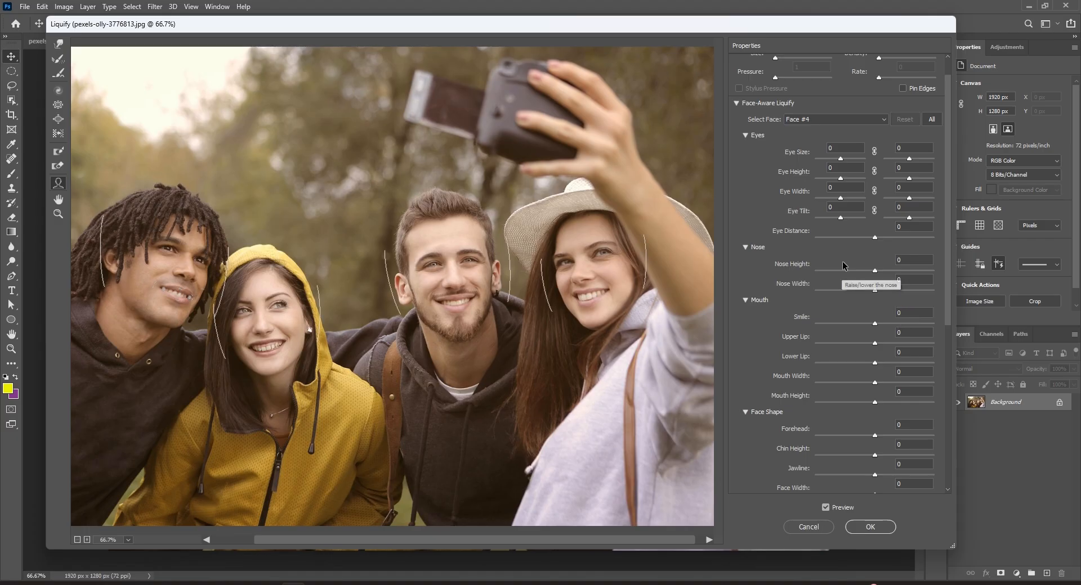
{"action": "left_click", "coordinate": [876, 325]}
{"action": "left_click_drag", "start_coordinate": [877, 323], "coordinate": [918, 327]}
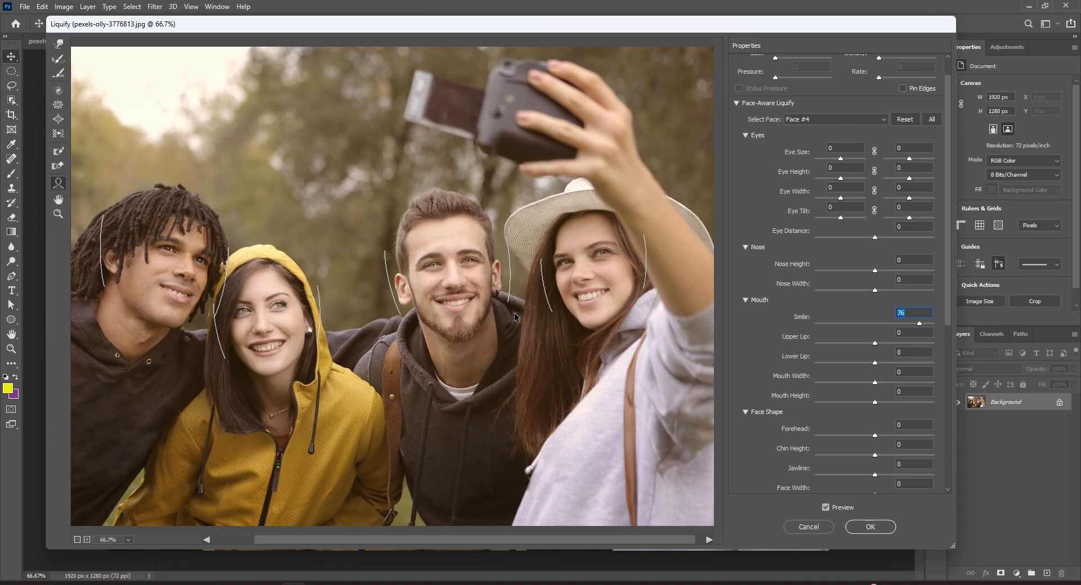
Try widening Face #3's left eye, reset its Eye Width to 0, and set its Eye Height to 66
{"action": "left_click", "coordinate": [434, 266]}
{"action": "mouse_move", "coordinate": [840, 200]}
{"action": "left_mouse_down"}
{"action": "mouse_move", "coordinate": [861, 201]}
{"action": "mouse_move", "coordinate": [846, 199]}
{"action": "left_mouse_up"}
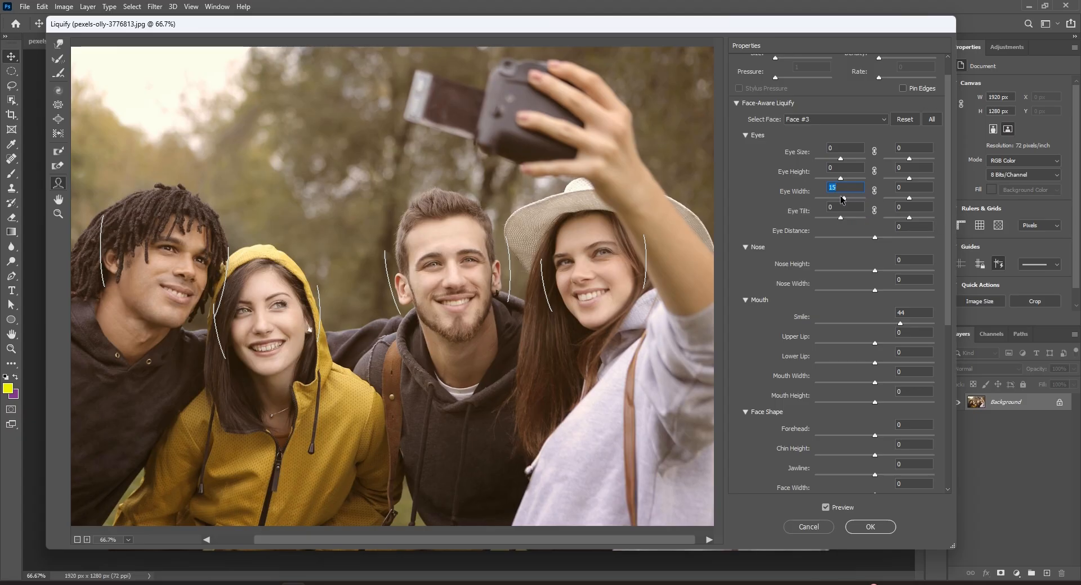
{"action": "type", "text": "0"}
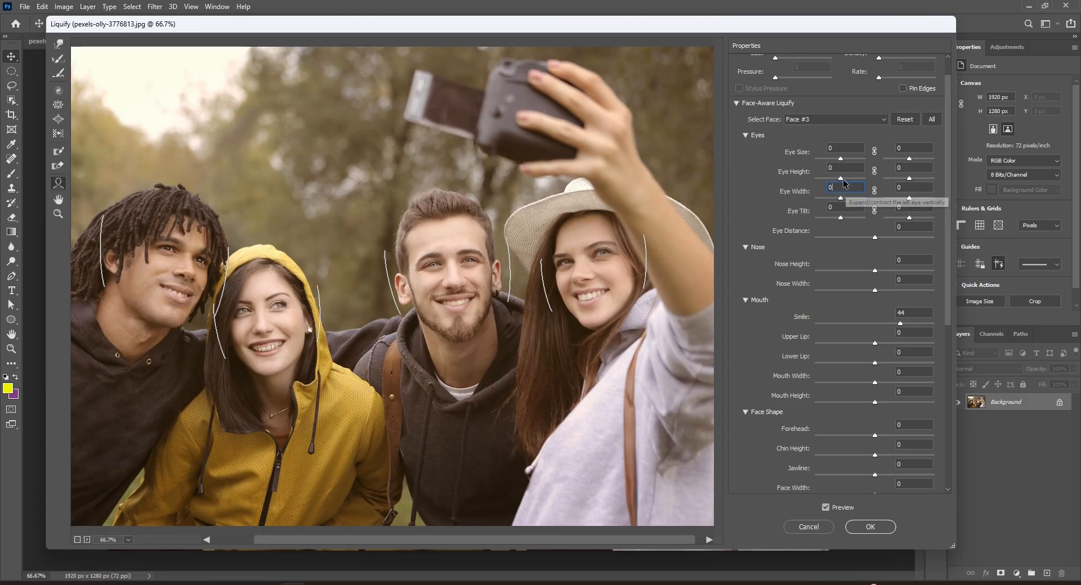
{"action": "left_click_drag", "start_coordinate": [842, 180], "coordinate": [856, 180]}
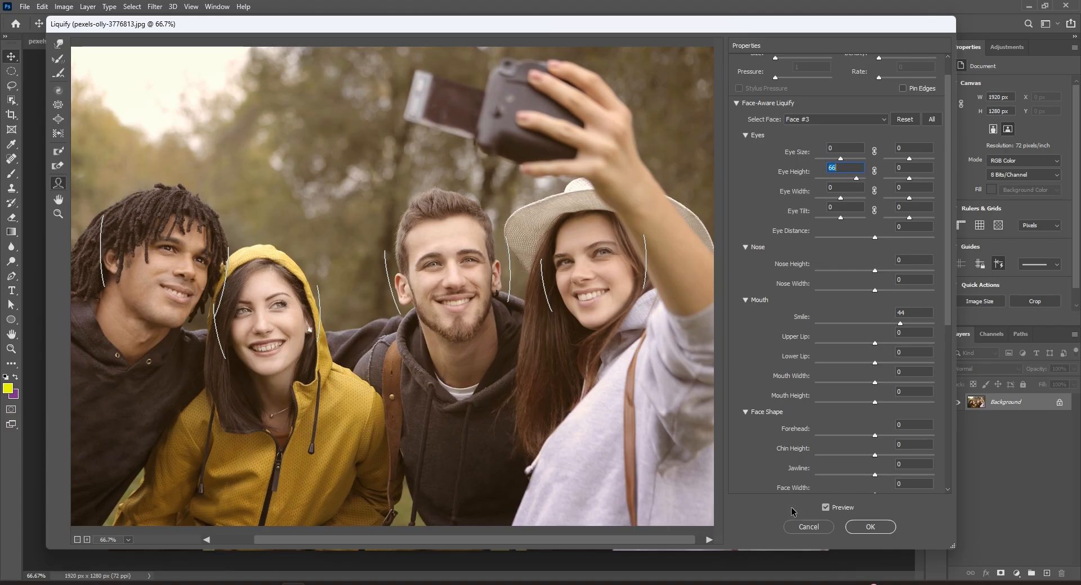
Compare the group photo with and without the face edits using the Liquify preview
{"action": "left_click", "coordinate": [826, 508]}
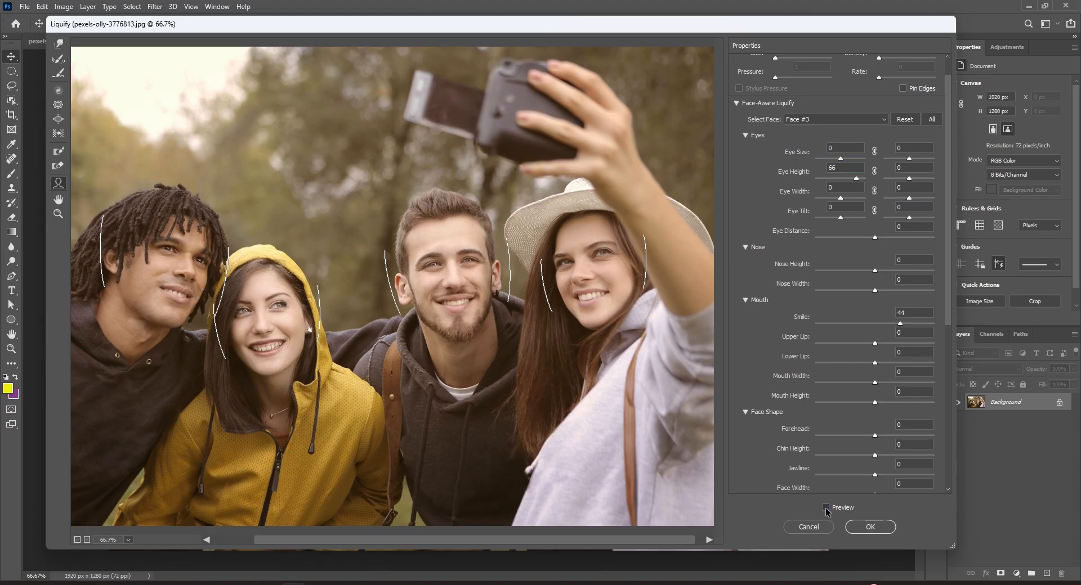
{"action": "left_click", "coordinate": [825, 508]}
{"action": "left_click", "coordinate": [826, 508]}
Review the remaining Liquify mesh, mask and view options, and apply the filter to the group photo
{"action": "scroll", "coordinate": [852, 448], "scroll_direction": "down", "scroll_amount": 5}
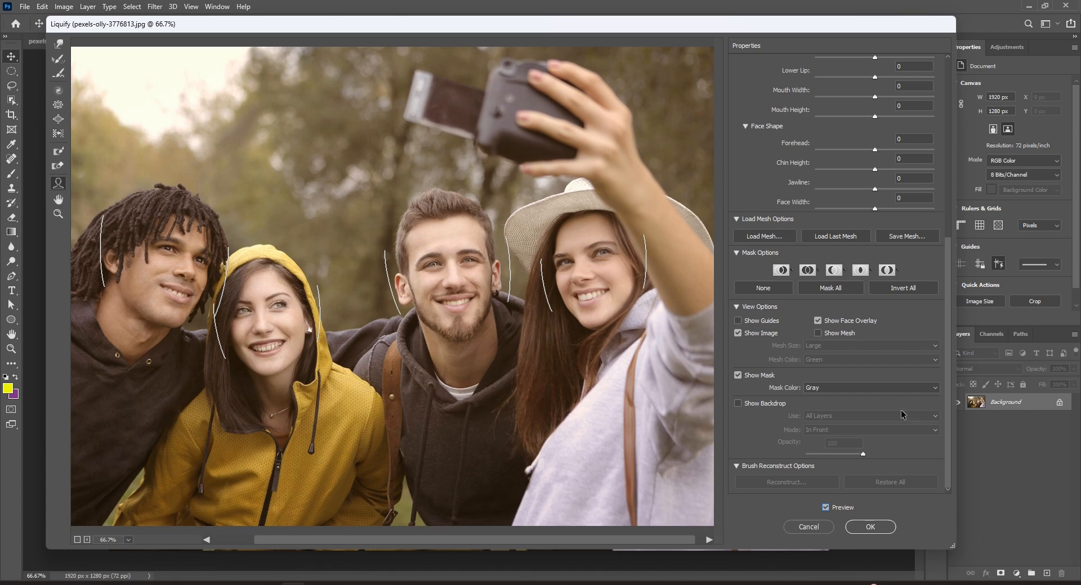
{"action": "scroll", "coordinate": [901, 414], "scroll_direction": "up", "scroll_amount": 1}
{"action": "scroll", "coordinate": [902, 415], "scroll_direction": "up", "scroll_amount": 5}
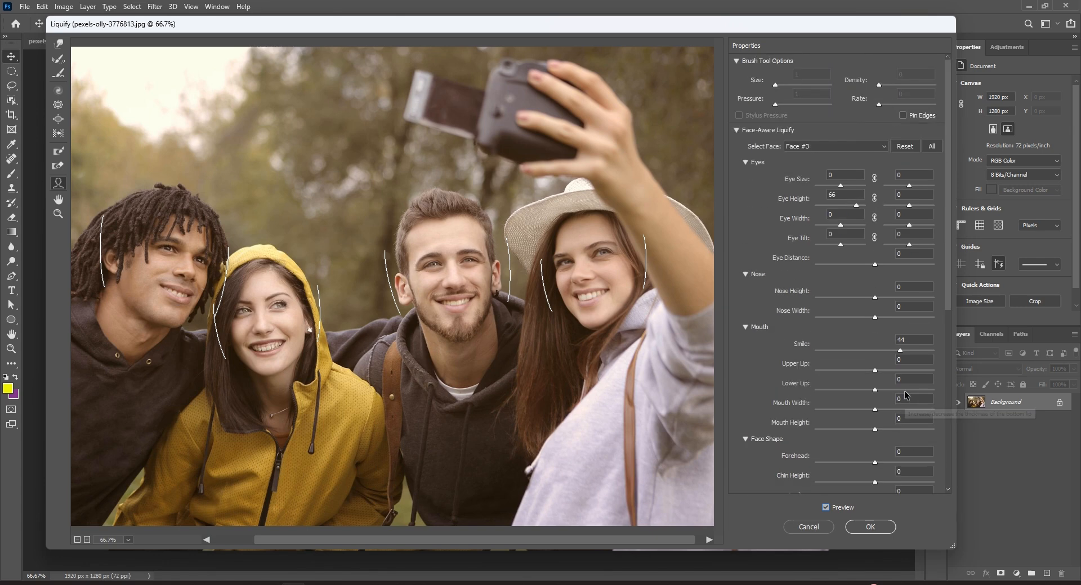
{"action": "scroll", "coordinate": [902, 392], "scroll_direction": "down", "scroll_amount": 6}
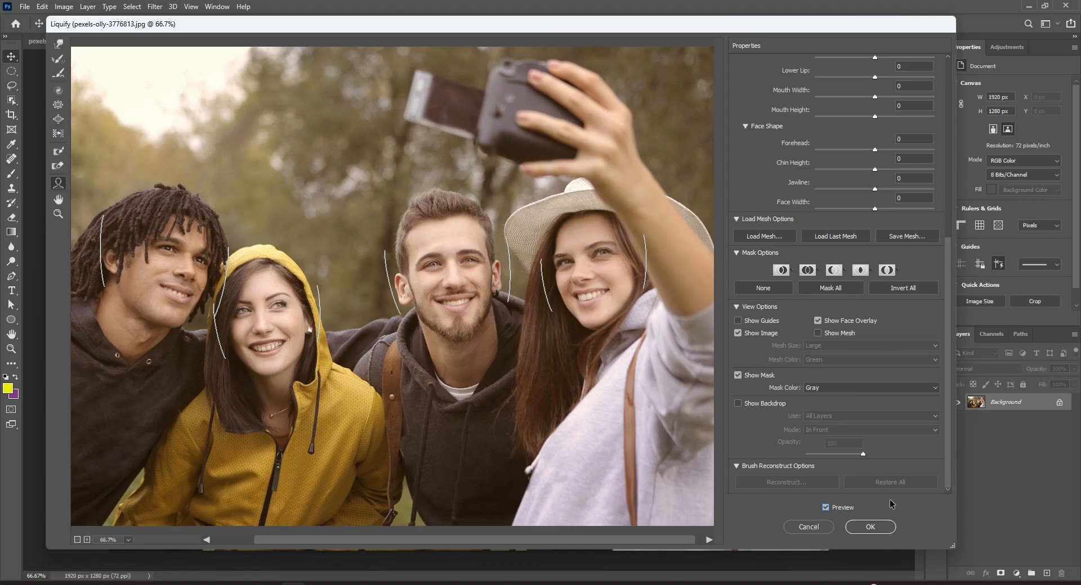
{"action": "left_click", "coordinate": [891, 528]}
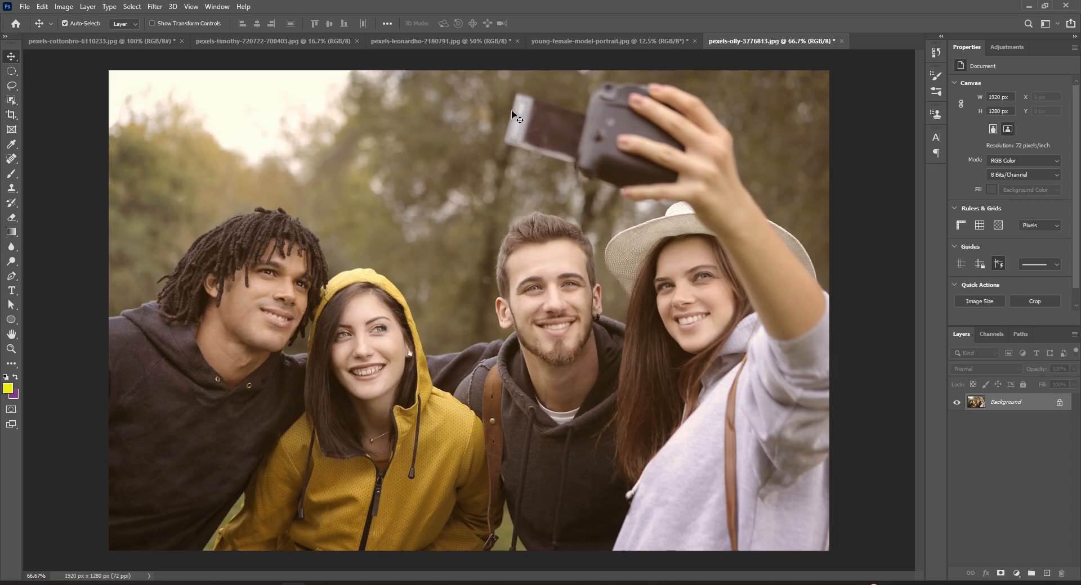
Switch to the gym photo pexels-timothy-220722-700403.jpg and open it in the Liquify filter
{"action": "left_click", "coordinate": [408, 48]}
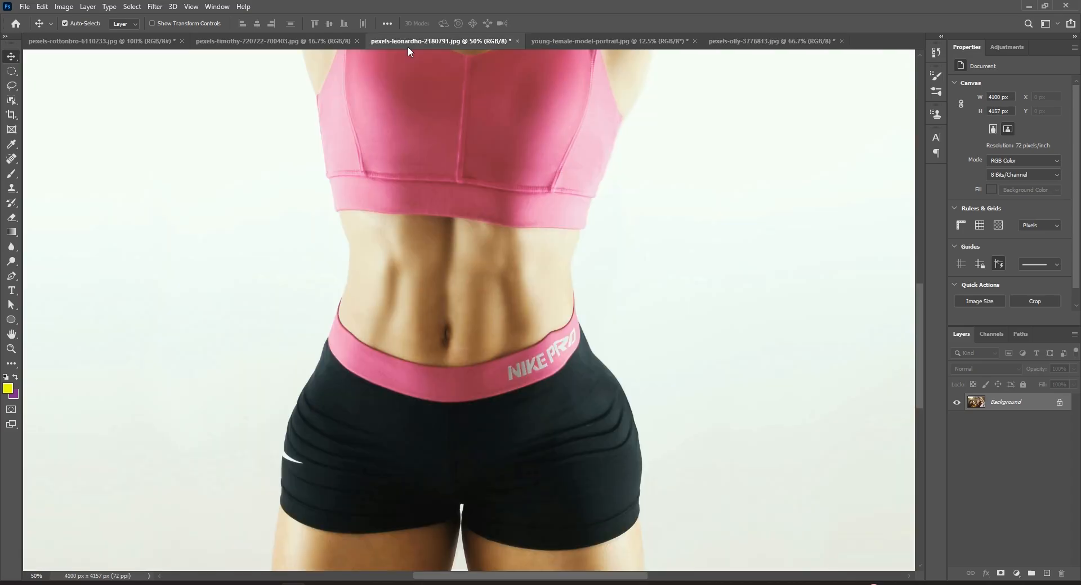
{"action": "left_click", "coordinate": [289, 41]}
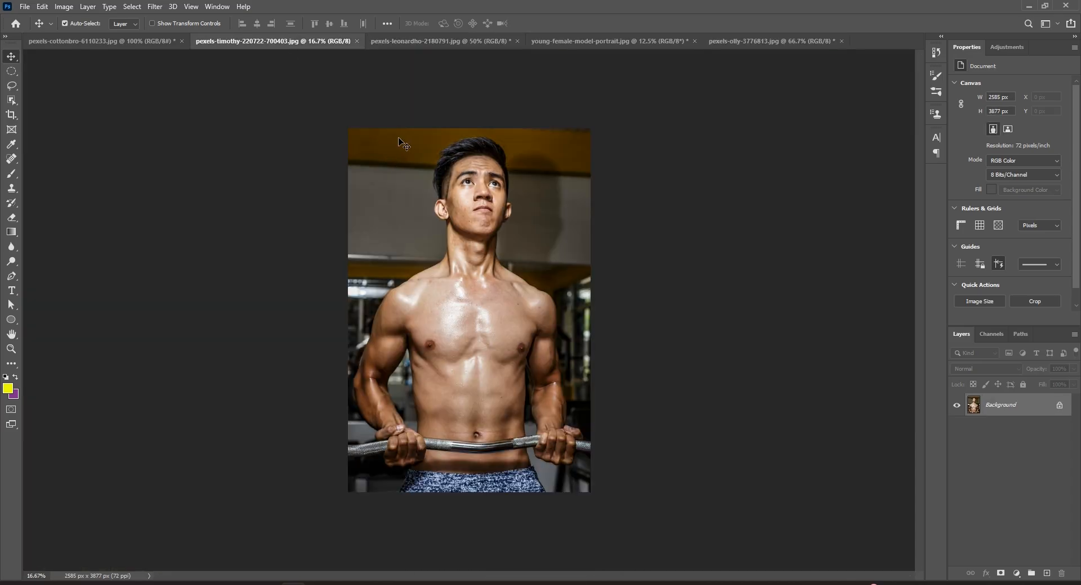
{"action": "key", "text": "ctrl+plus"}
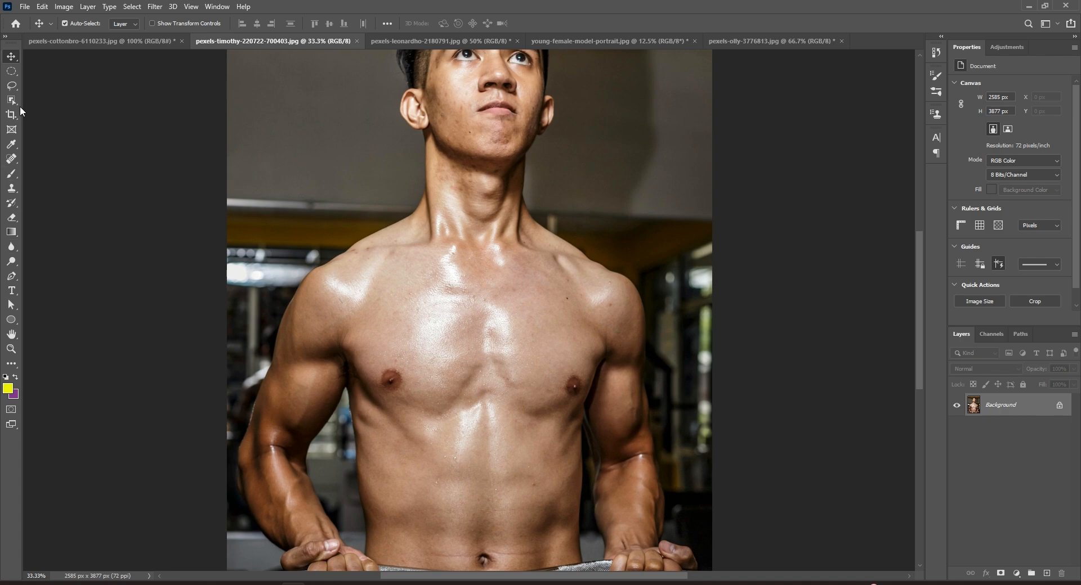
{"action": "left_click", "coordinate": [153, 8]}
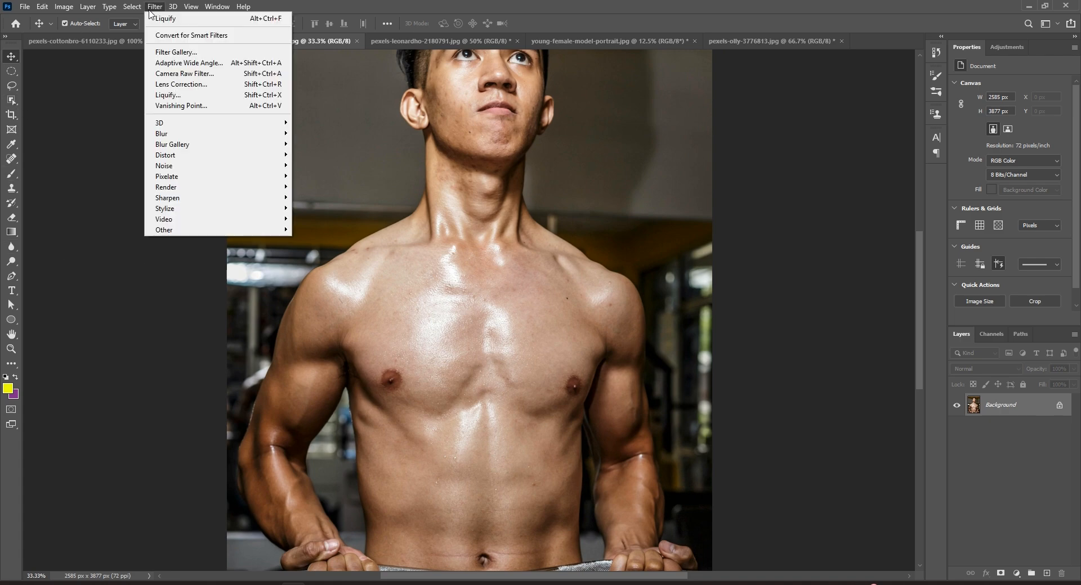
{"action": "left_click", "coordinate": [168, 95]}
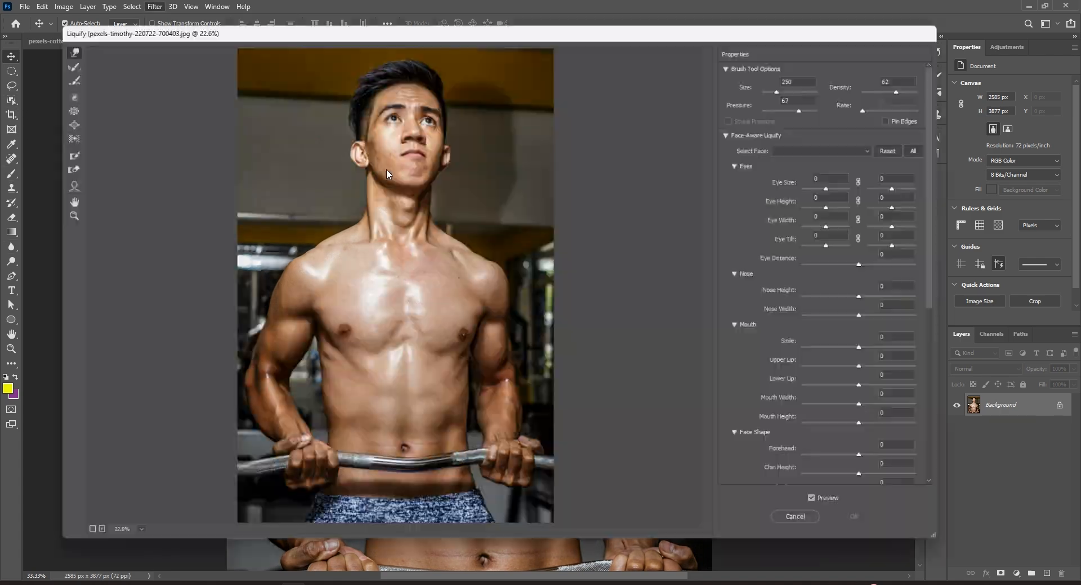
Enlarge both sides of the man's chest with the Bloat tool at brush size 600, density 50 and rate 80
{"action": "left_click", "coordinate": [57, 121]}
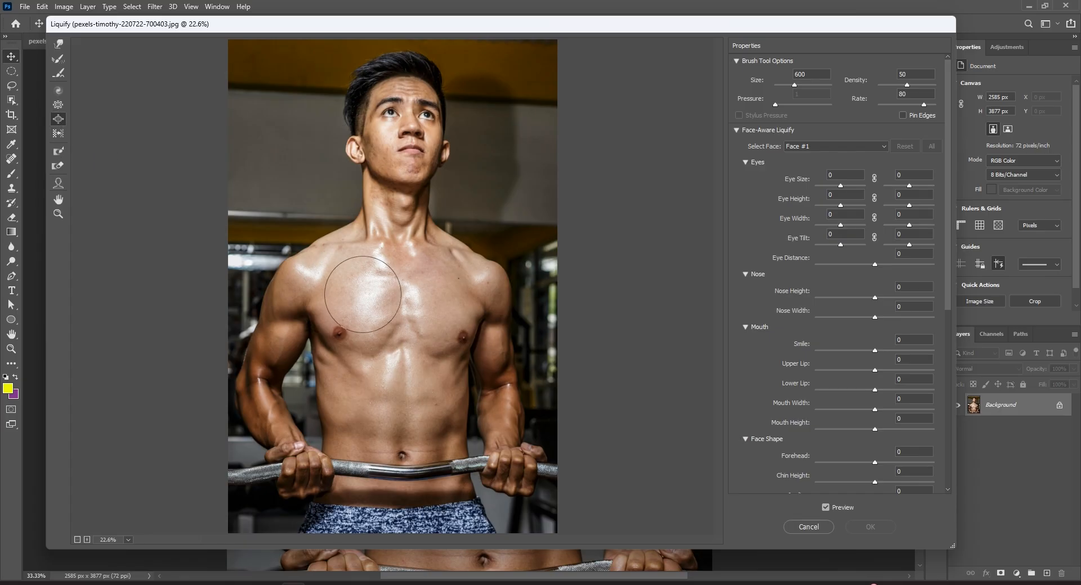
{"action": "left_click_drag", "start_coordinate": [361, 302], "coordinate": [358, 300]}
{"action": "left_click_drag", "start_coordinate": [447, 313], "coordinate": [442, 304]}
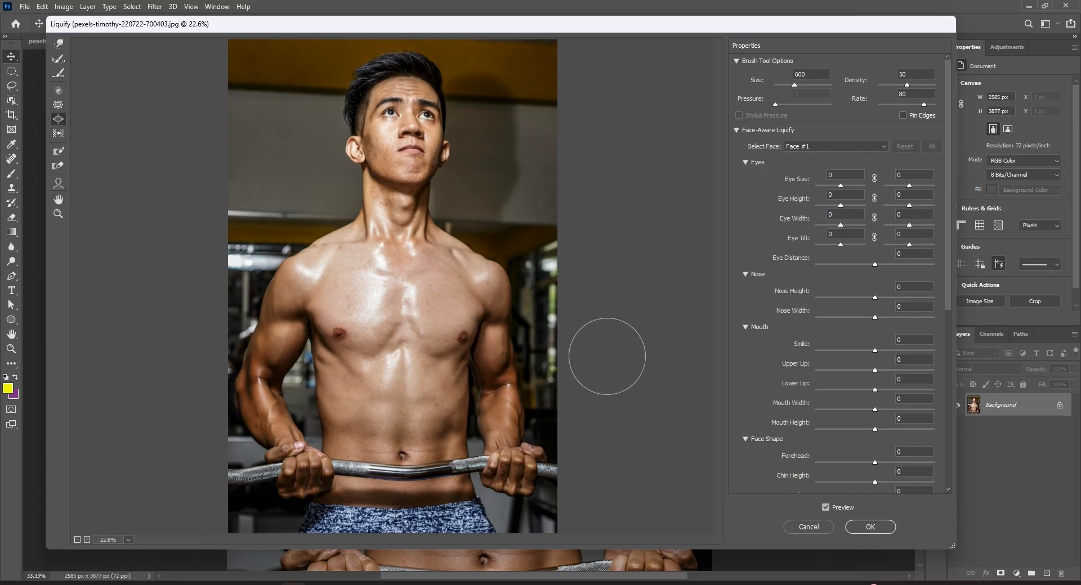
Compare the man's chest before and after the bloat, both close up and with the photo at 12.5%
{"action": "left_click", "coordinate": [848, 509]}
{"action": "left_click", "coordinate": [848, 508]}
{"action": "left_click", "coordinate": [848, 509]}
{"action": "left_click", "coordinate": [848, 509]}
{"action": "left_click", "coordinate": [848, 508]}
{"action": "left_click", "coordinate": [848, 509]}
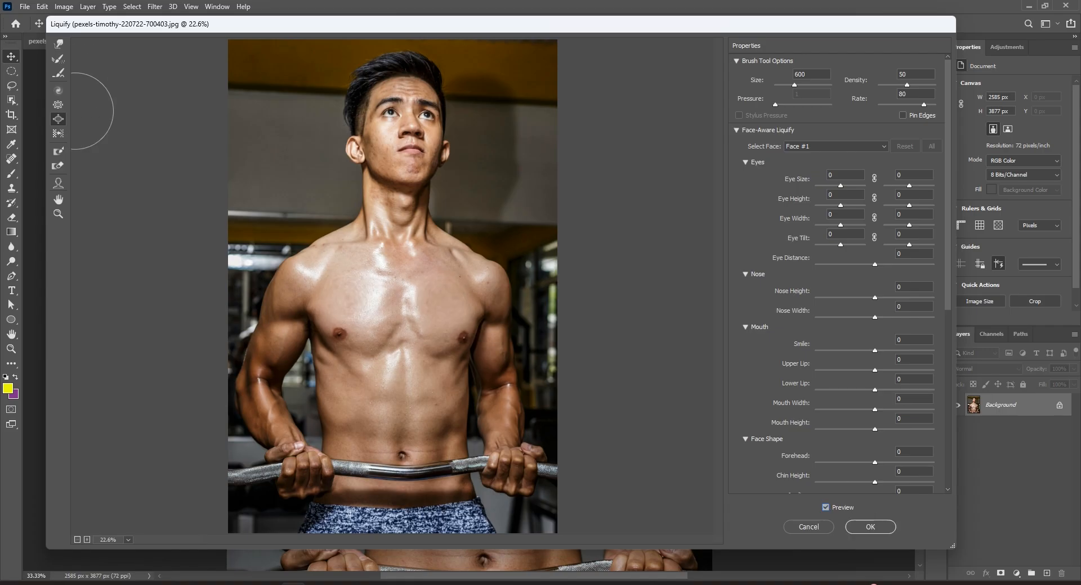
{"action": "left_click", "coordinate": [59, 119]}
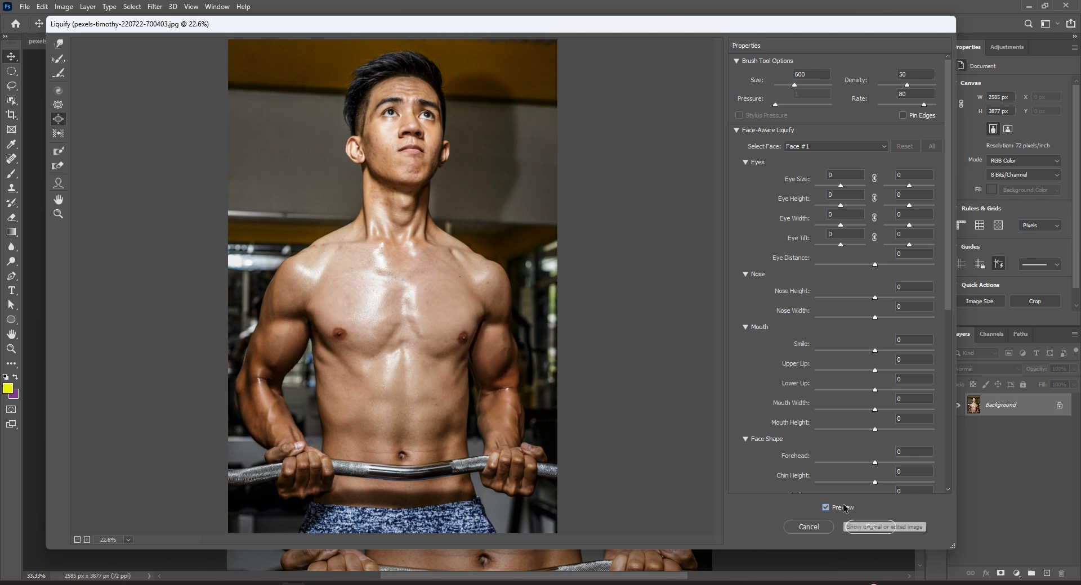
{"action": "scroll", "coordinate": [838, 509], "scroll_direction": "down", "scroll_amount": 2}
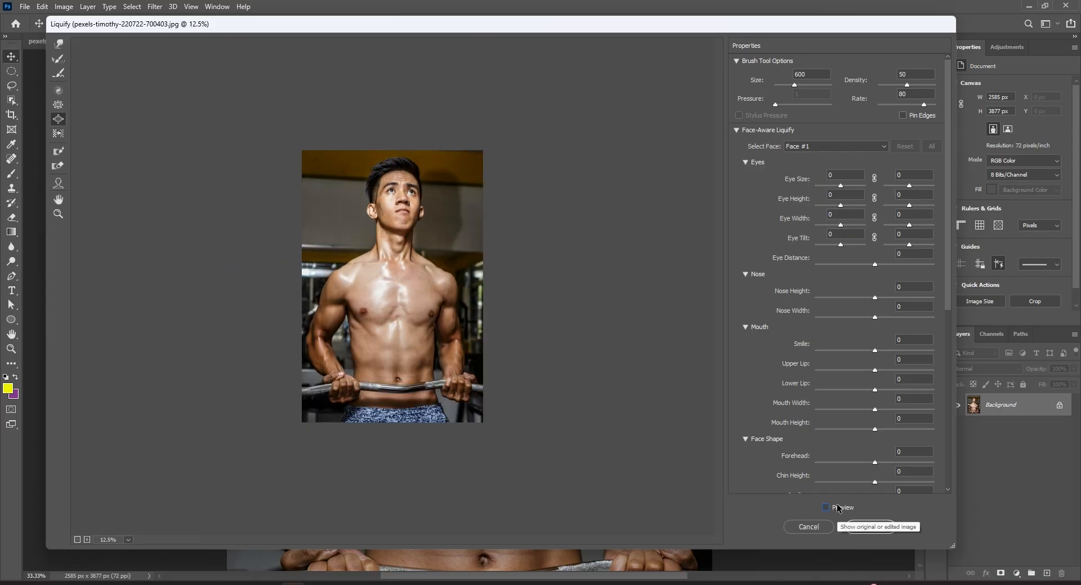
{"action": "left_click", "coordinate": [837, 508]}
{"action": "left_click", "coordinate": [838, 508]}
Choose the Reconstruct tool and compare the whole gym photo with and without the chest edit
{"action": "left_click", "coordinate": [58, 58]}
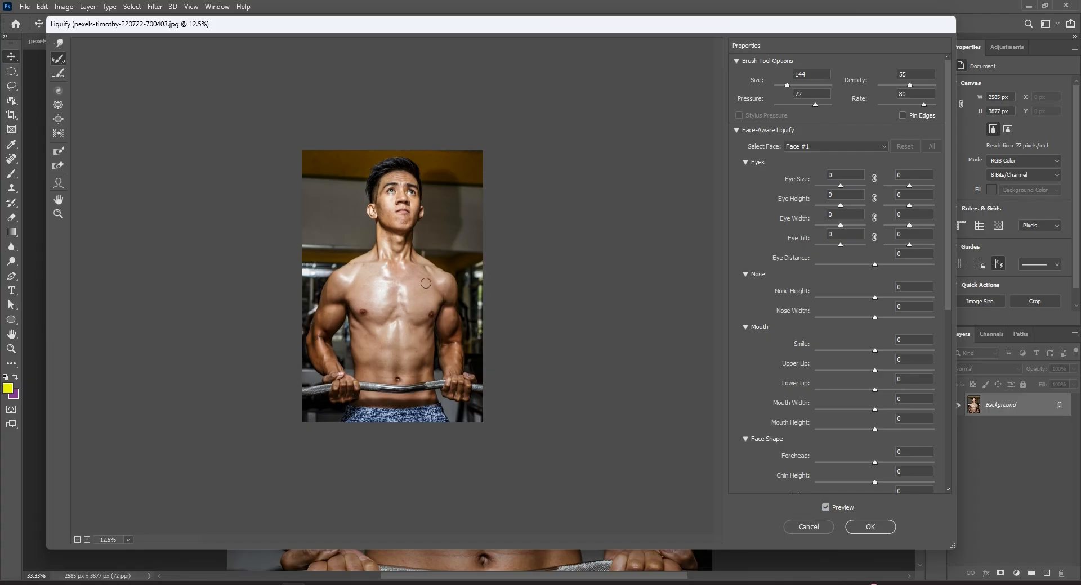
{"action": "left_click", "coordinate": [832, 508]}
{"action": "left_click", "coordinate": [831, 508]}
{"action": "left_click", "coordinate": [832, 508]}
{"action": "left_click", "coordinate": [831, 508]}
{"action": "left_click", "coordinate": [838, 509]}
{"action": "left_click", "coordinate": [838, 509]}
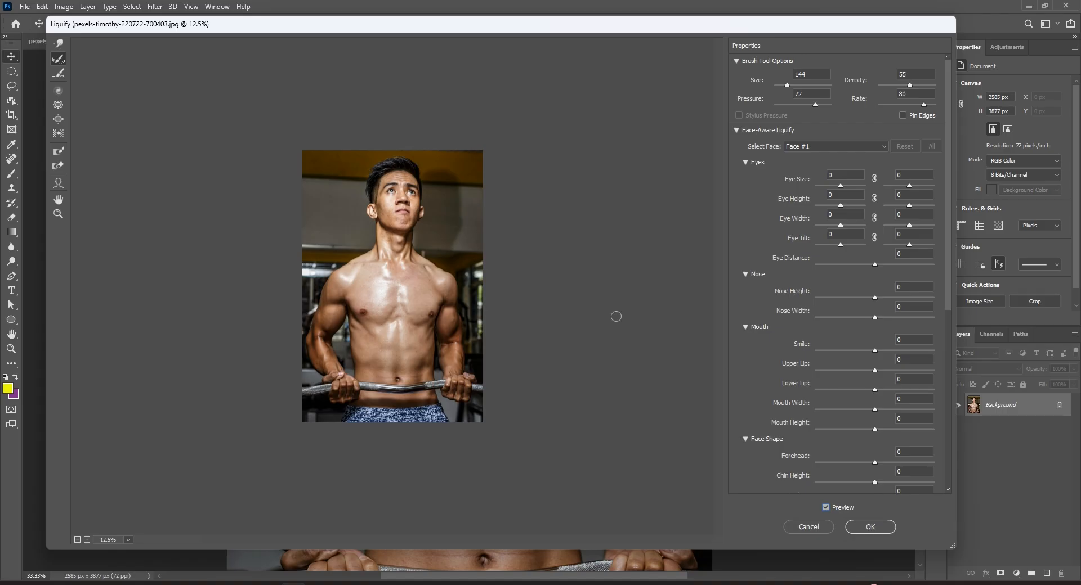